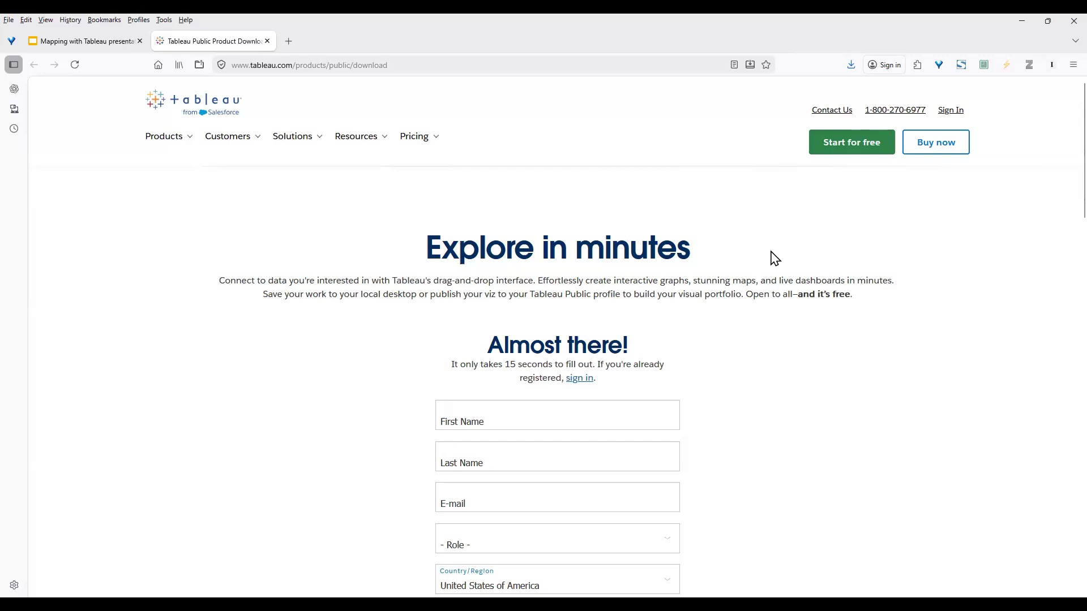
Step: Scroll down the Tableau Public download page in Firefox
scroll(791, 324, down, 2)
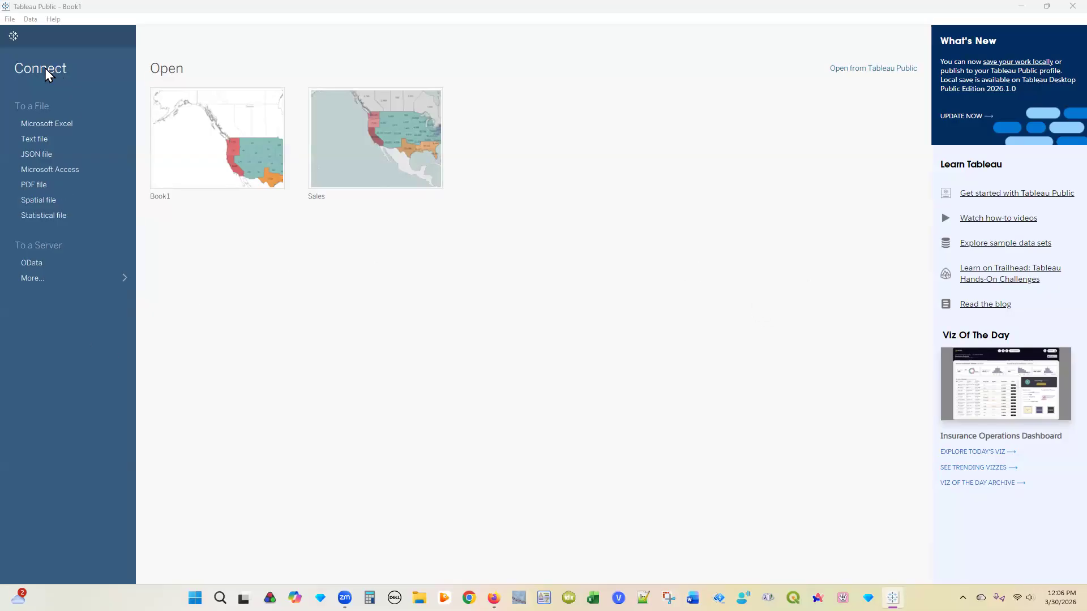
Step: Show the full connectors list under To a Server > More… and pick Microsoft Excel
click(44, 124)
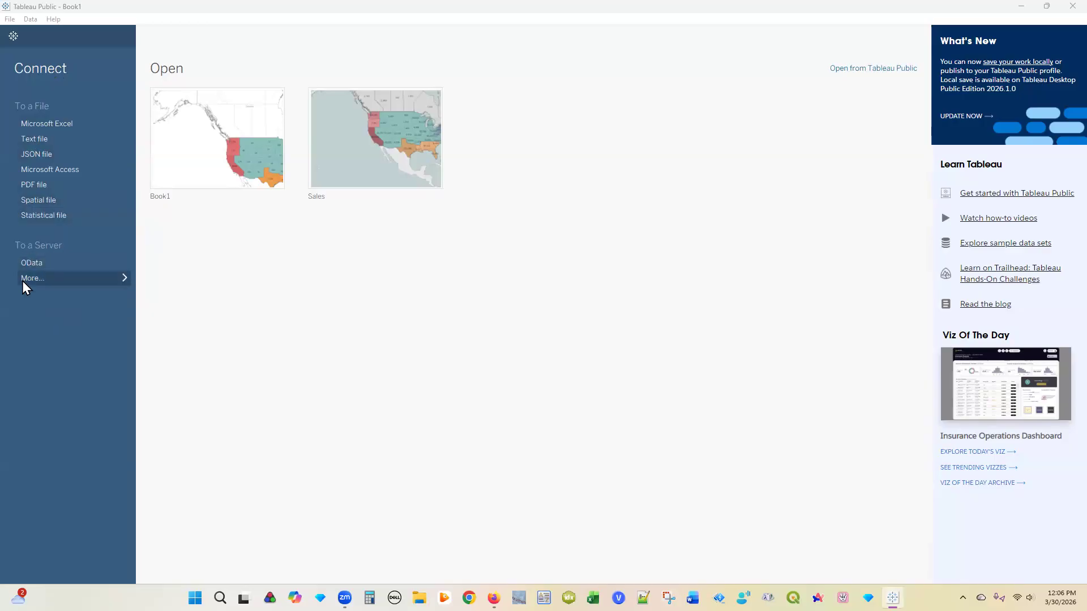
click(39, 276)
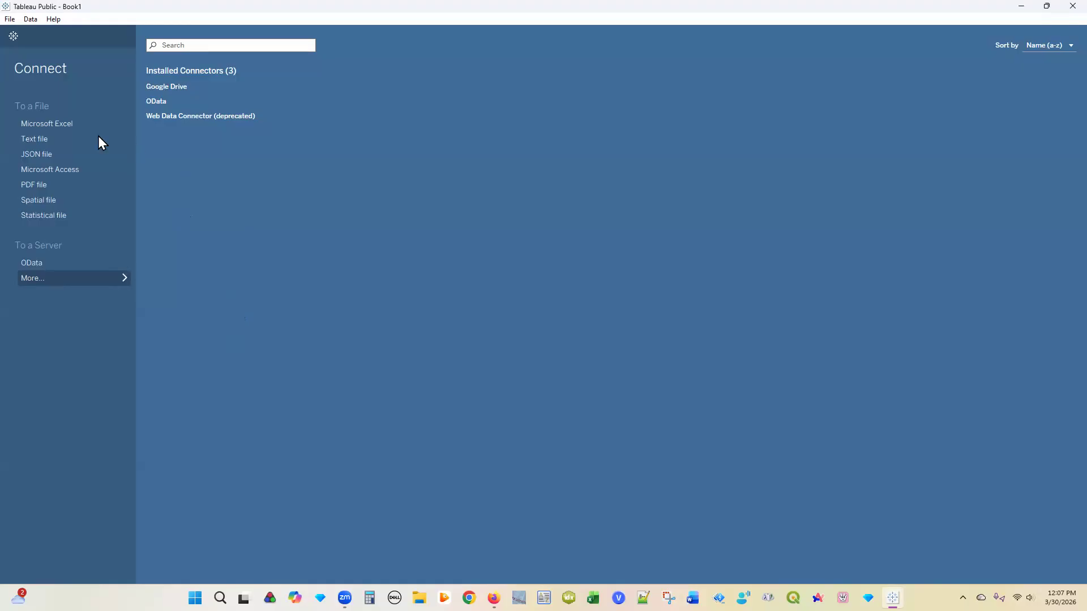
click(56, 126)
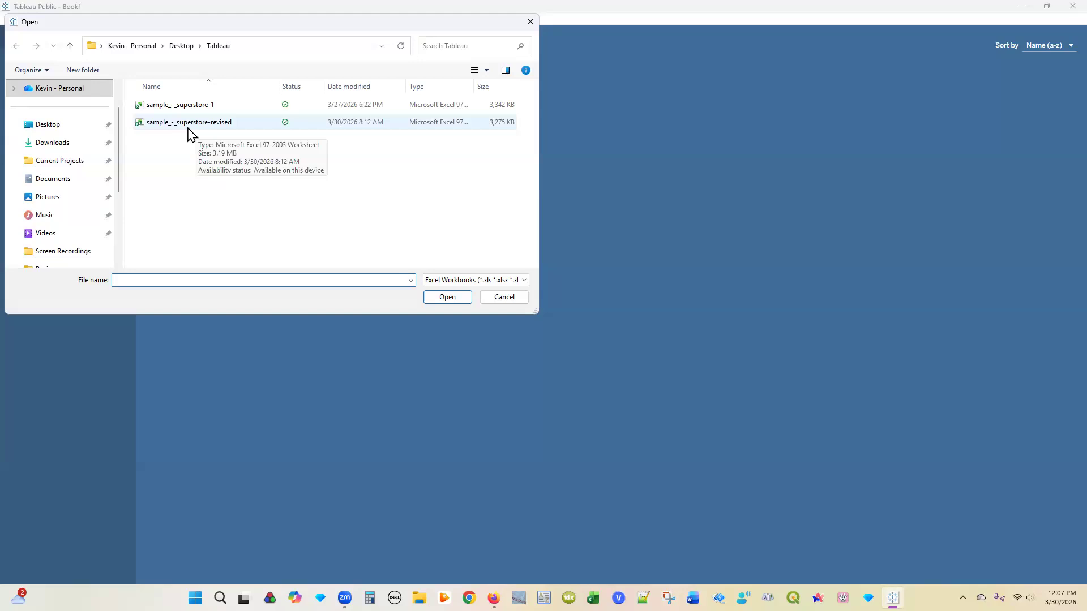
Step: Open the sample_-_superstore-revised workbook as the data source
click(211, 124)
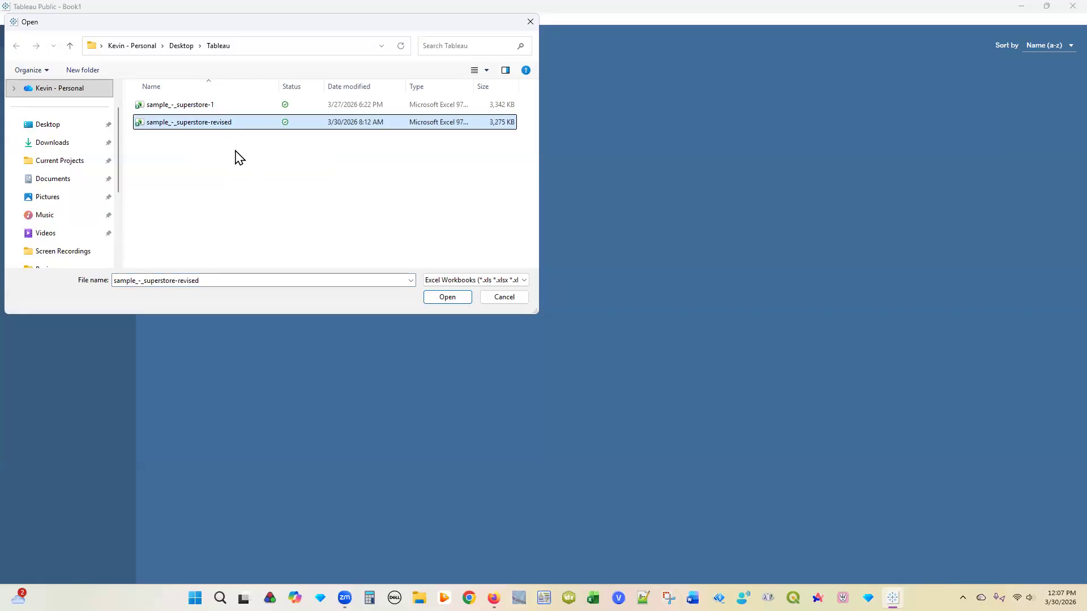
click(452, 298)
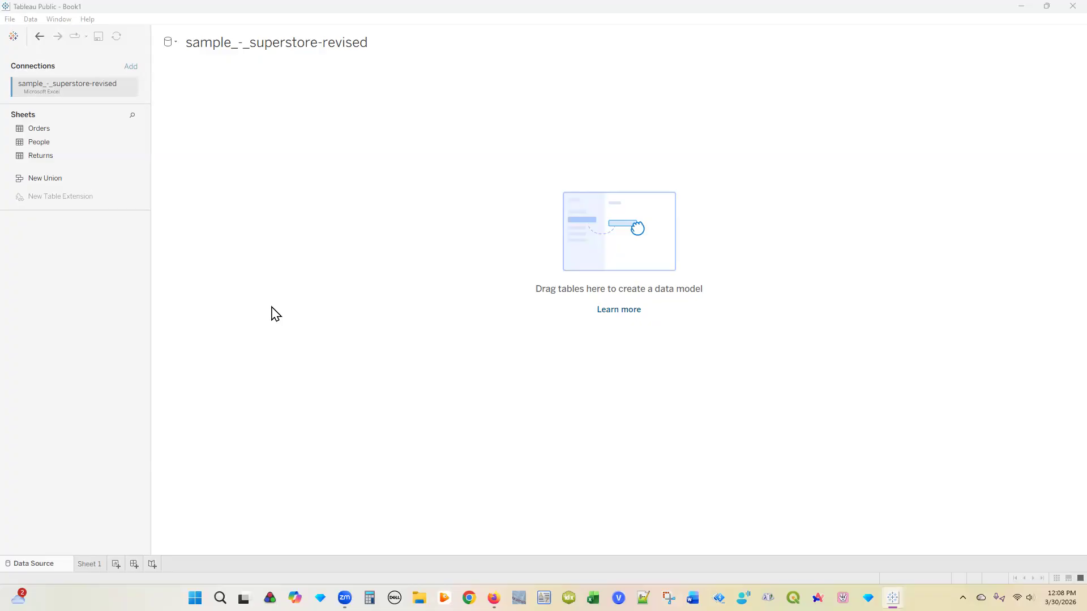
Step: Edit the data source name, then add the Orders sheet to the canvas
click(219, 36)
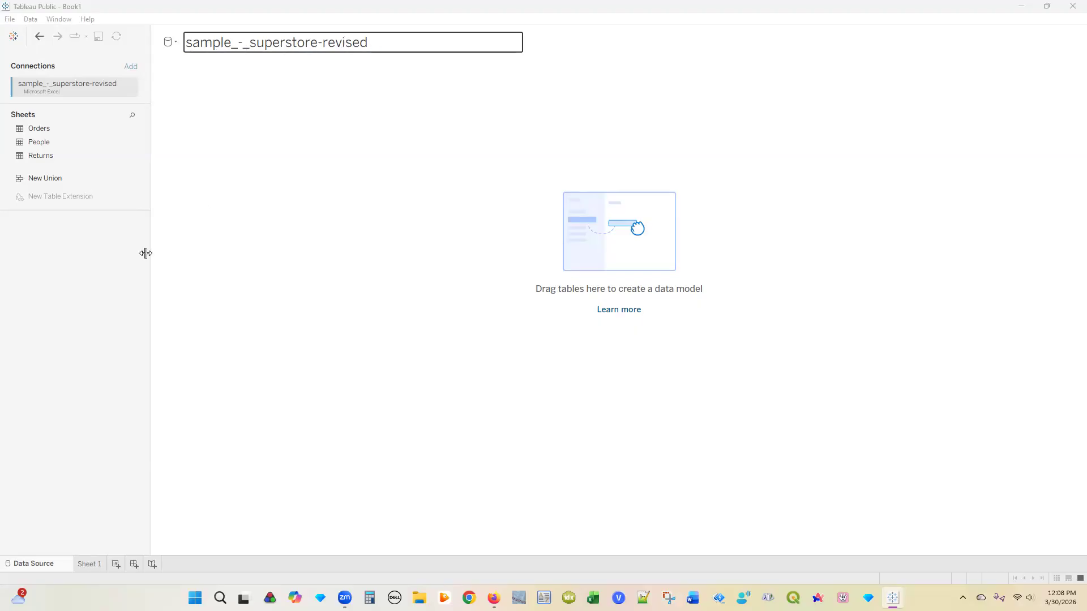
click(87, 280)
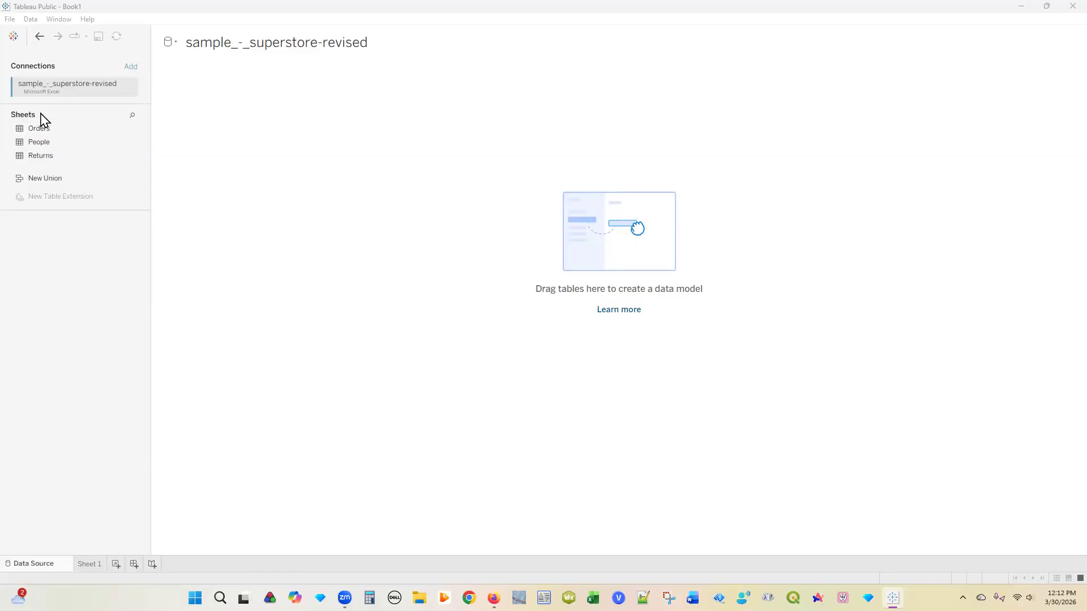
double_click(66, 130)
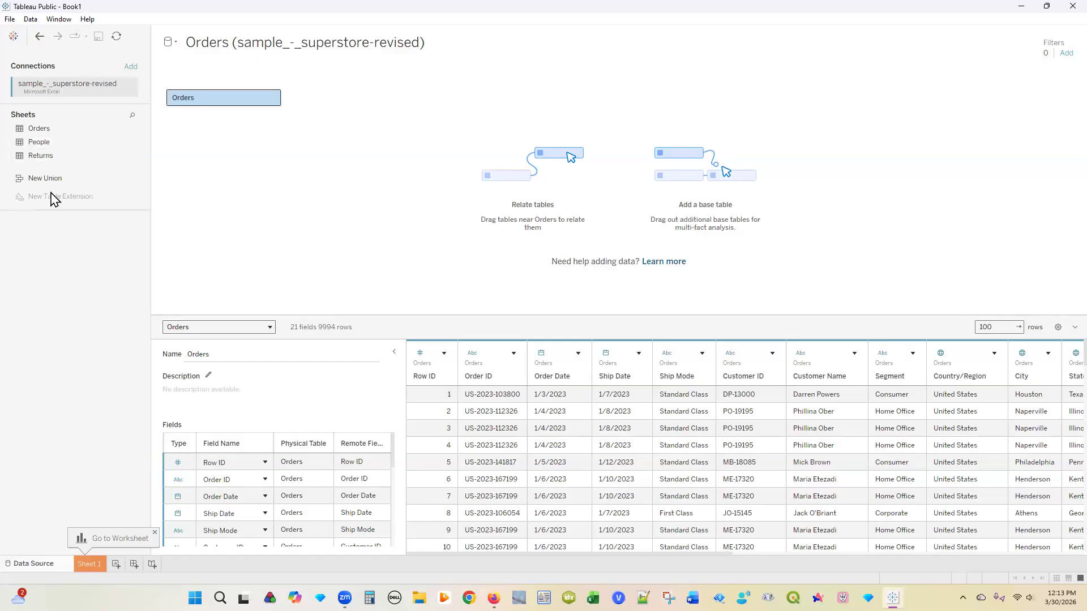
Step: Add the People sheet to the data model, related to Orders on Region
double_click(55, 146)
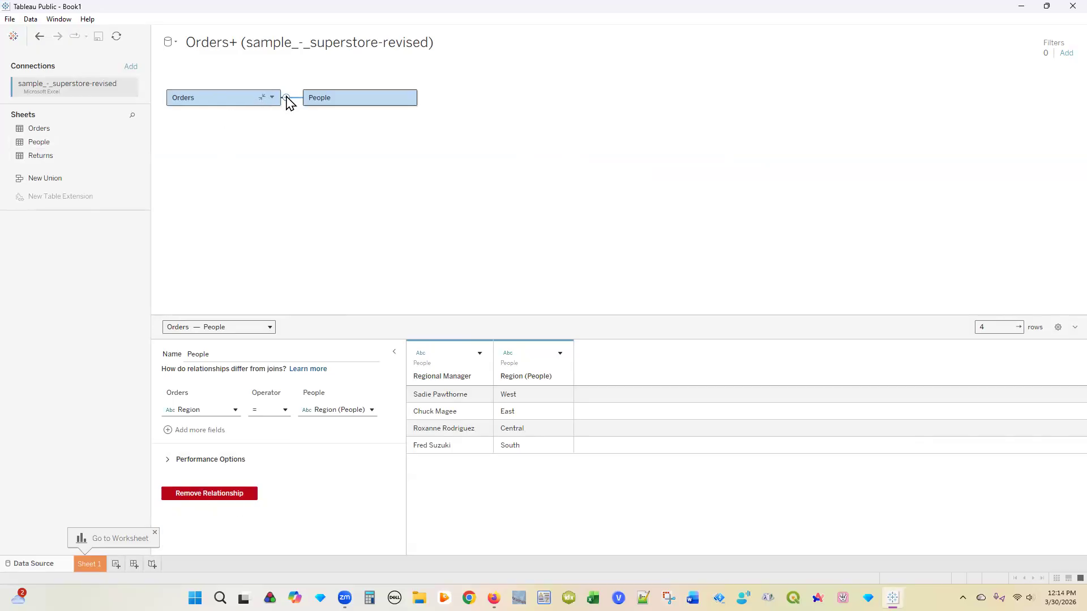
Step: Preview the People and Orders tables, closing the Orders table options menu unchanged
mouse_move(286, 101)
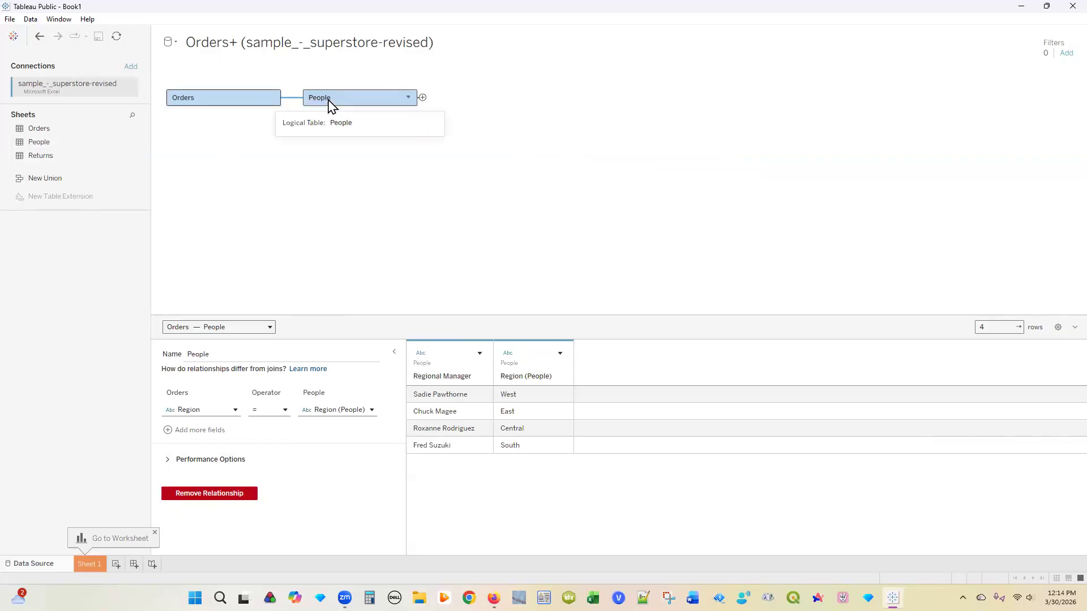
click(408, 98)
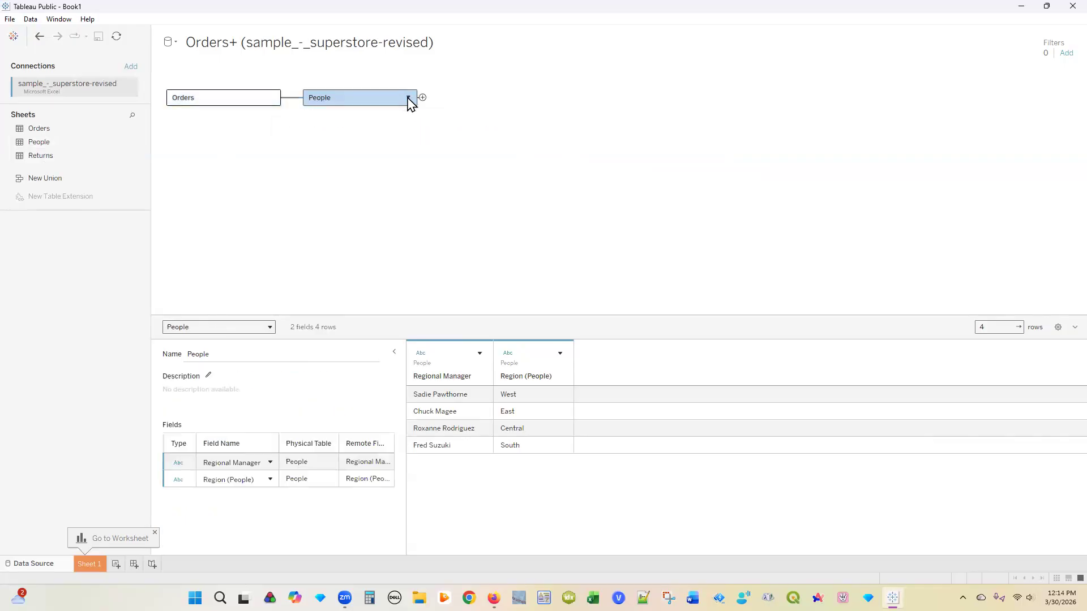
click(273, 98)
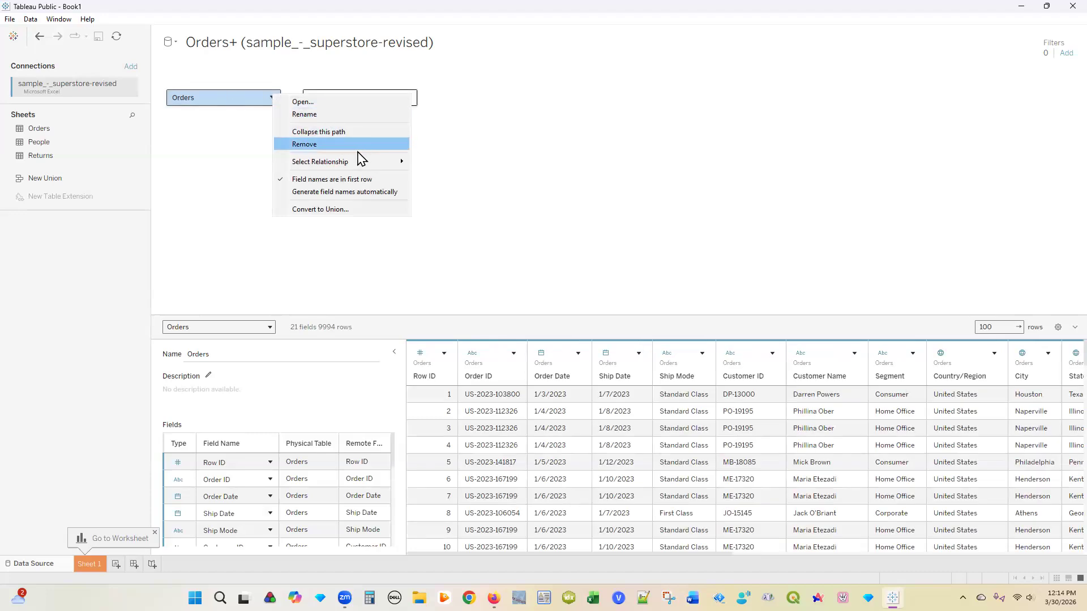
mouse_move(350, 165)
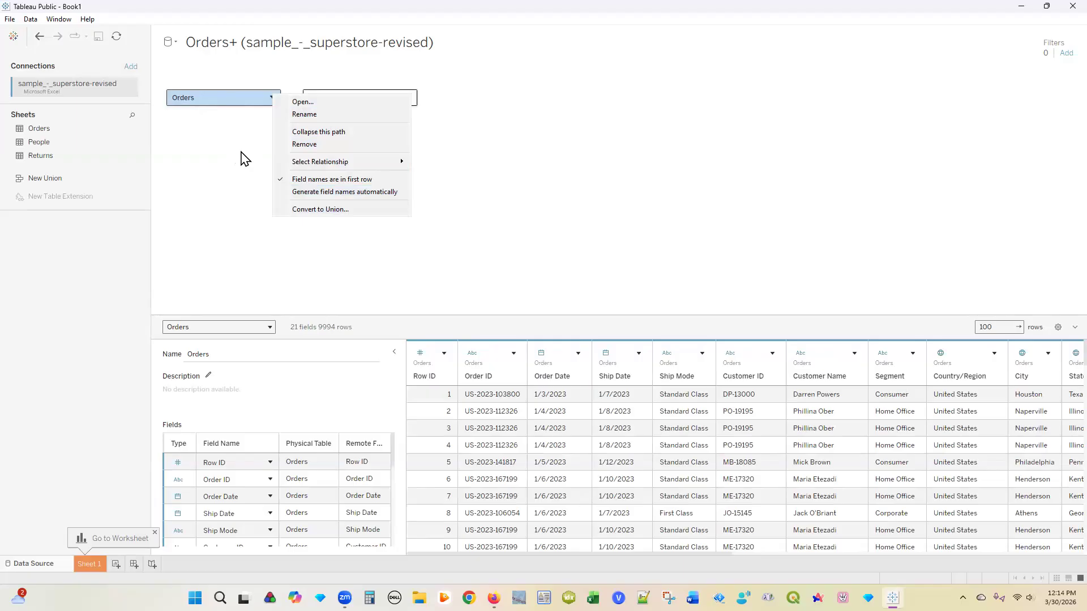
click(245, 158)
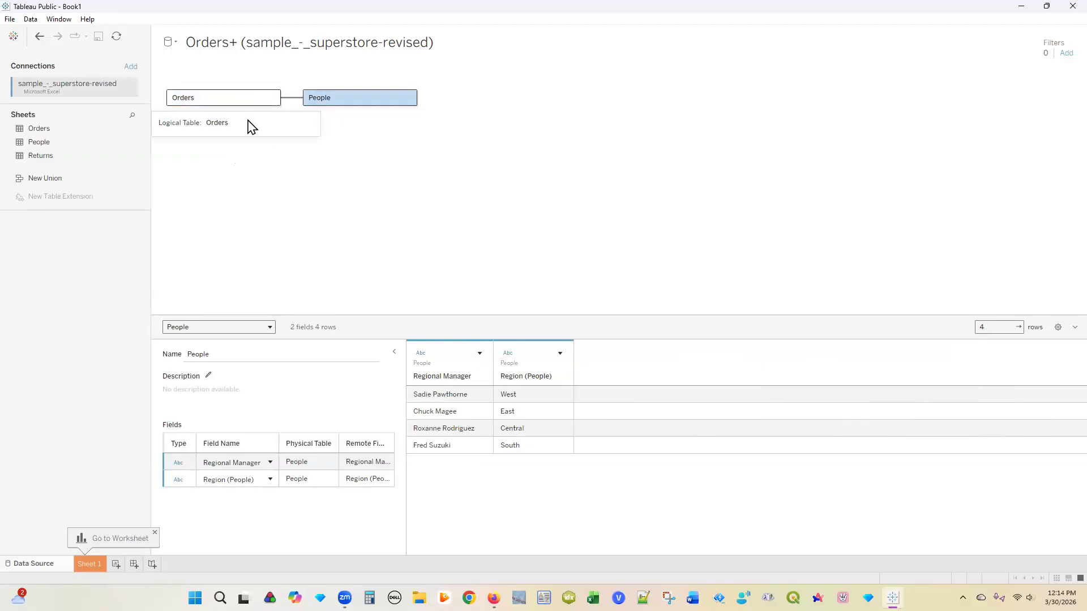
Step: Select the Orders table on the data source canvas to preview its rows
click(236, 100)
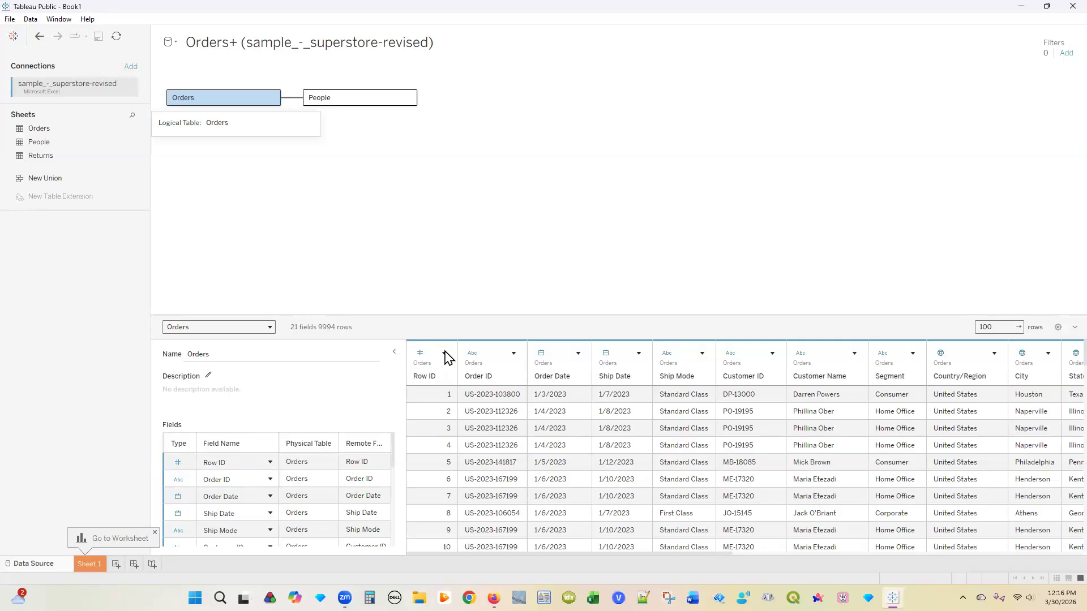
click(437, 356)
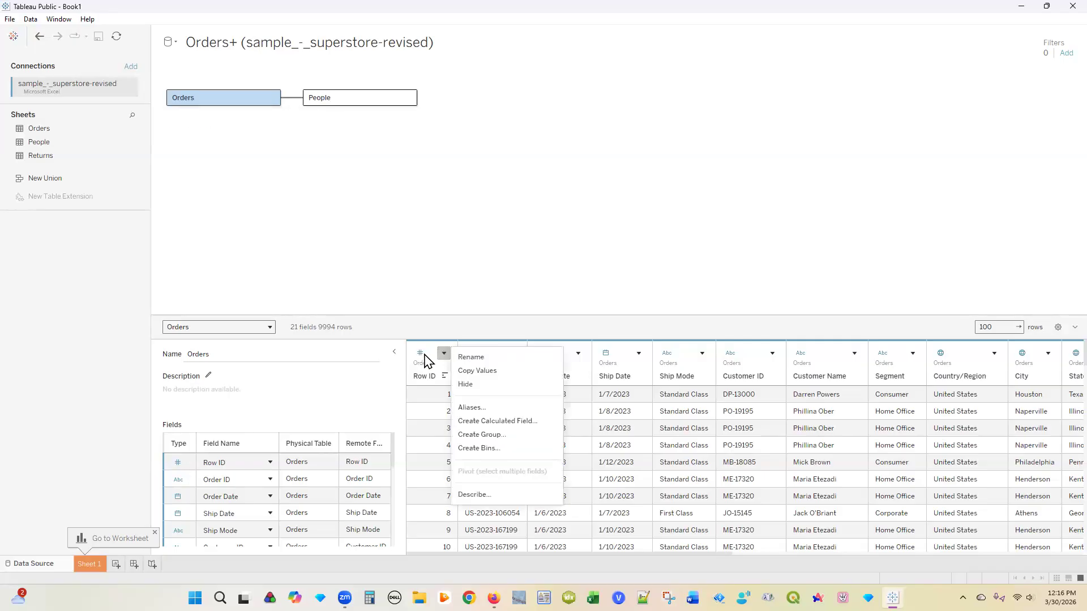
click(422, 354)
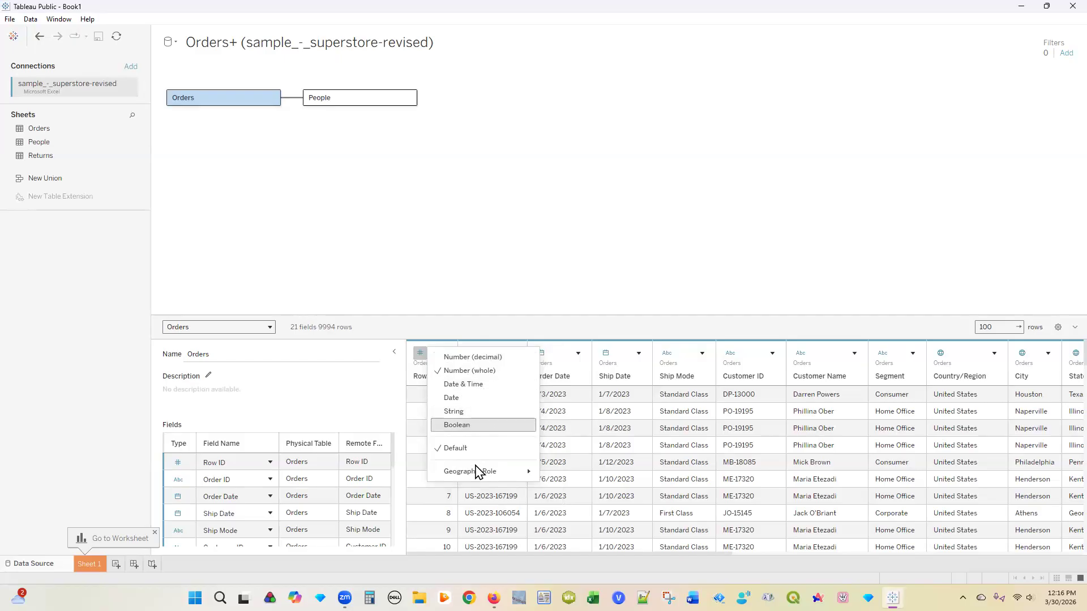
mouse_move(476, 471)
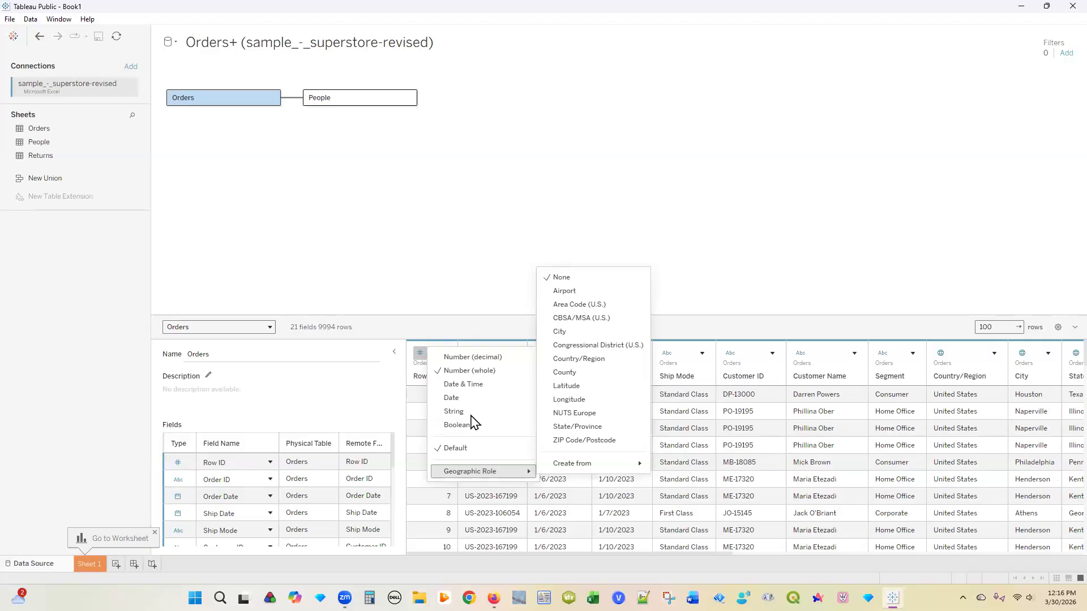
click(452, 331)
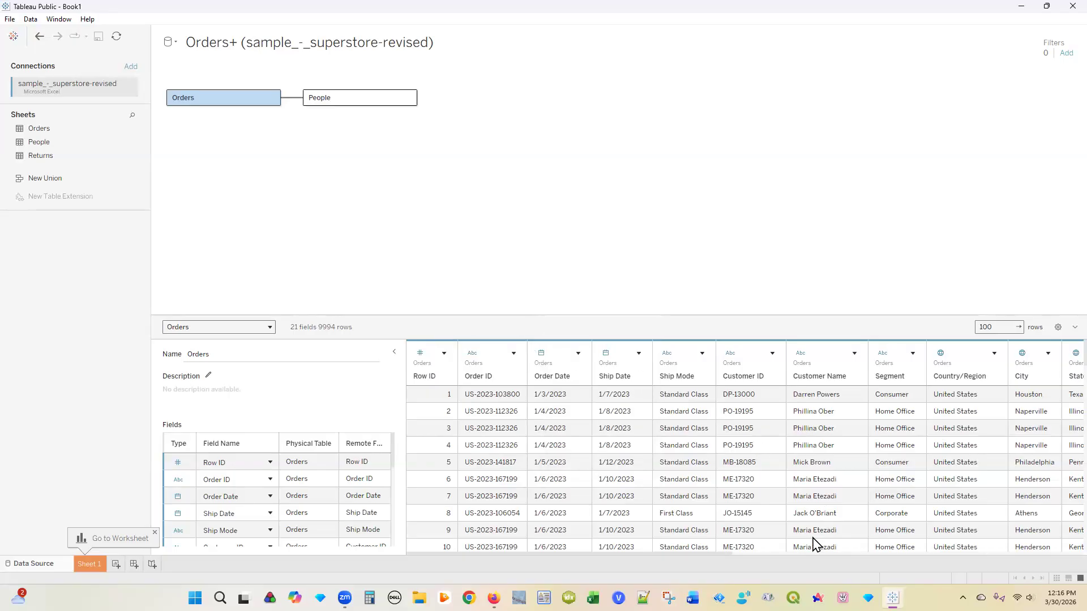
Step: Change the Postal Code field's data type to String in the data grid
mouse_move(730, 561)
drag(734, 560, 990, 552)
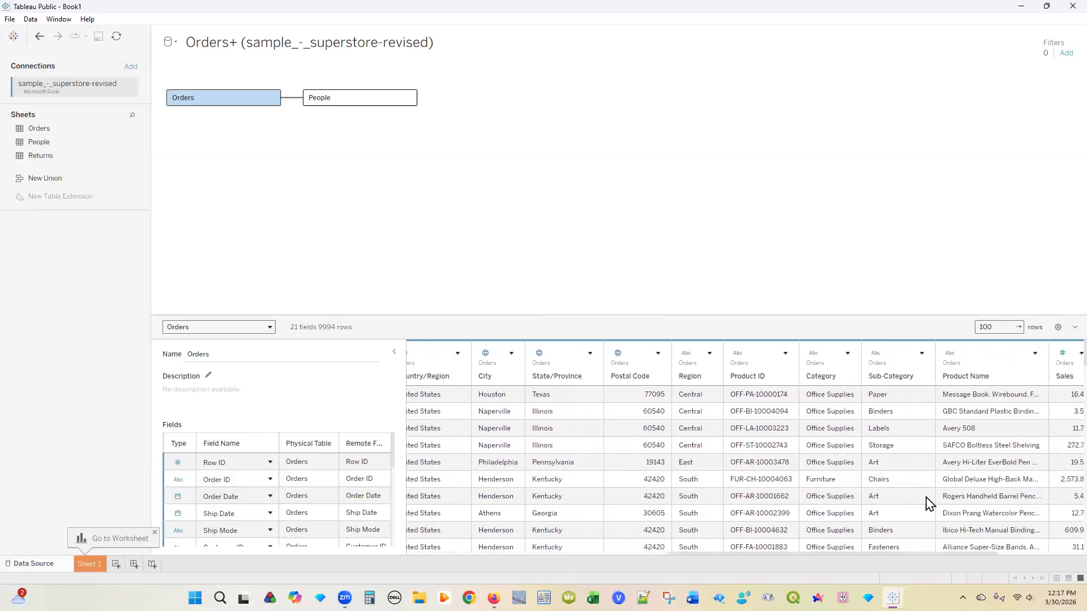
drag(847, 552, 737, 557)
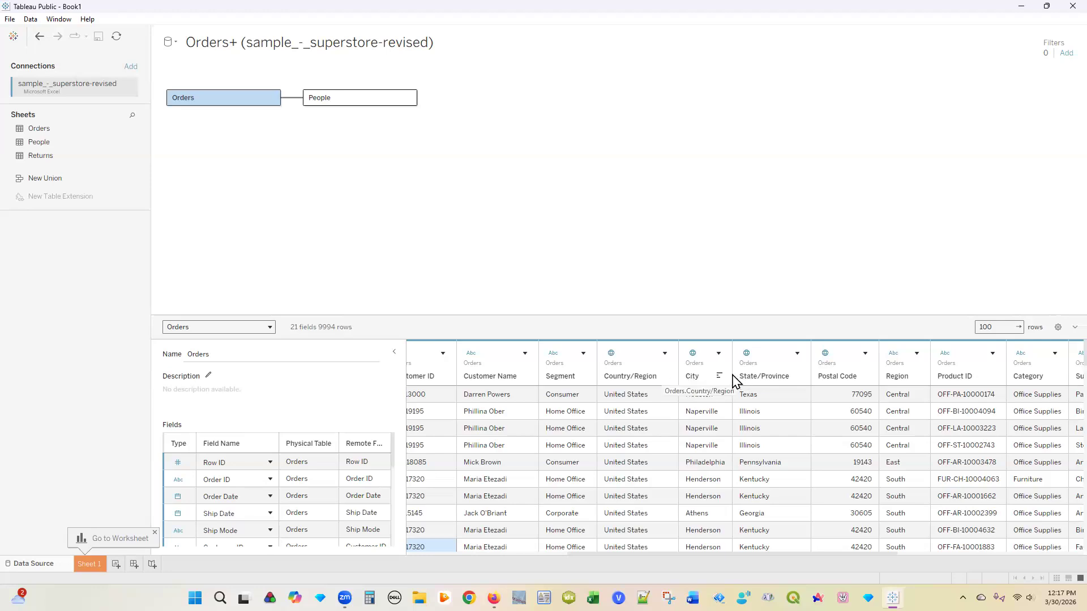
click(826, 355)
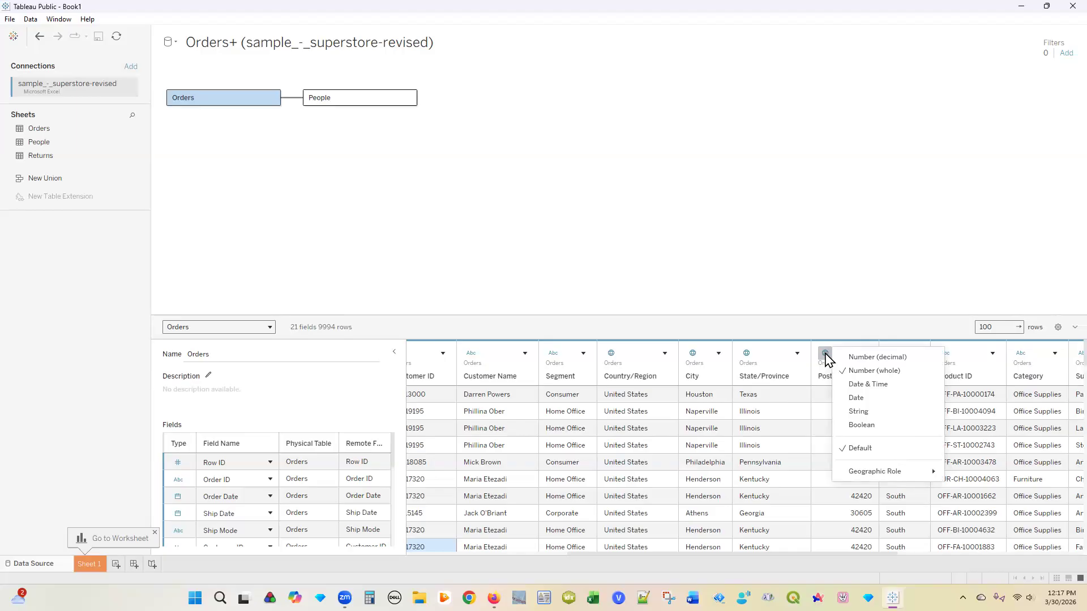
click(874, 413)
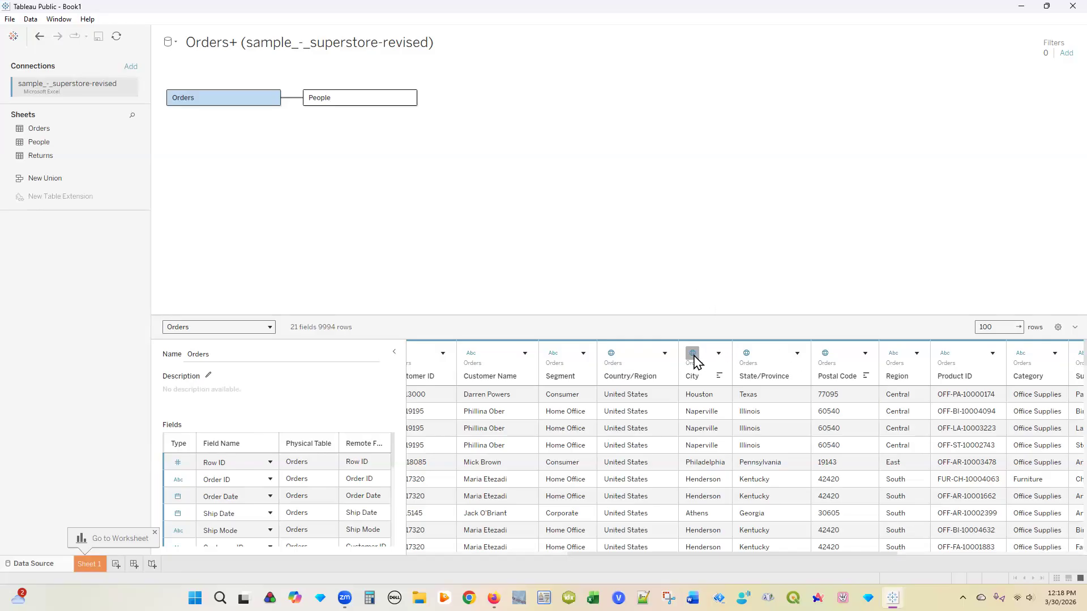
click(746, 355)
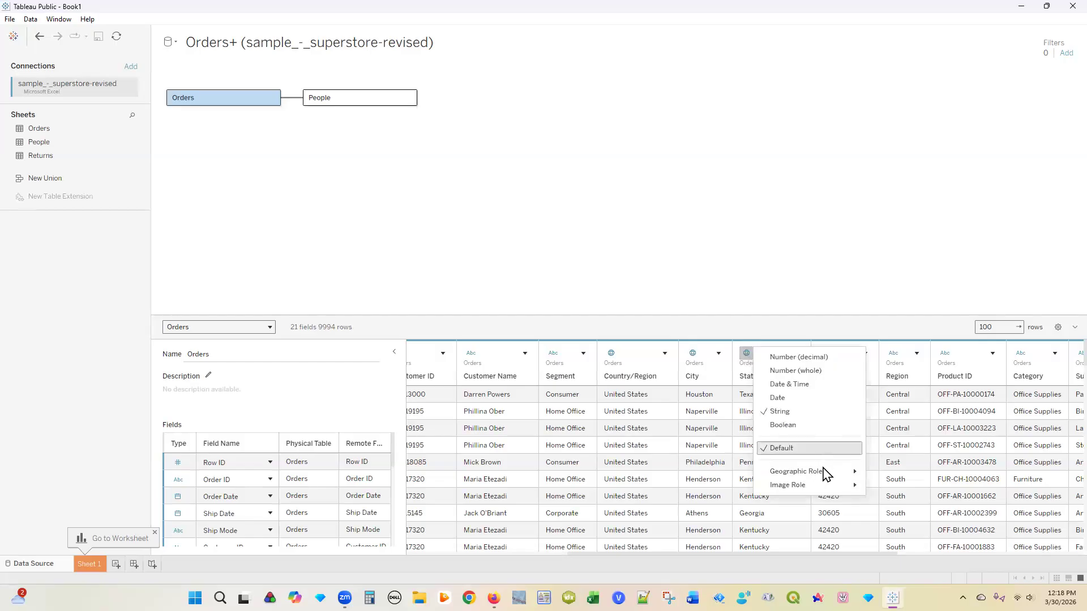
mouse_move(825, 473)
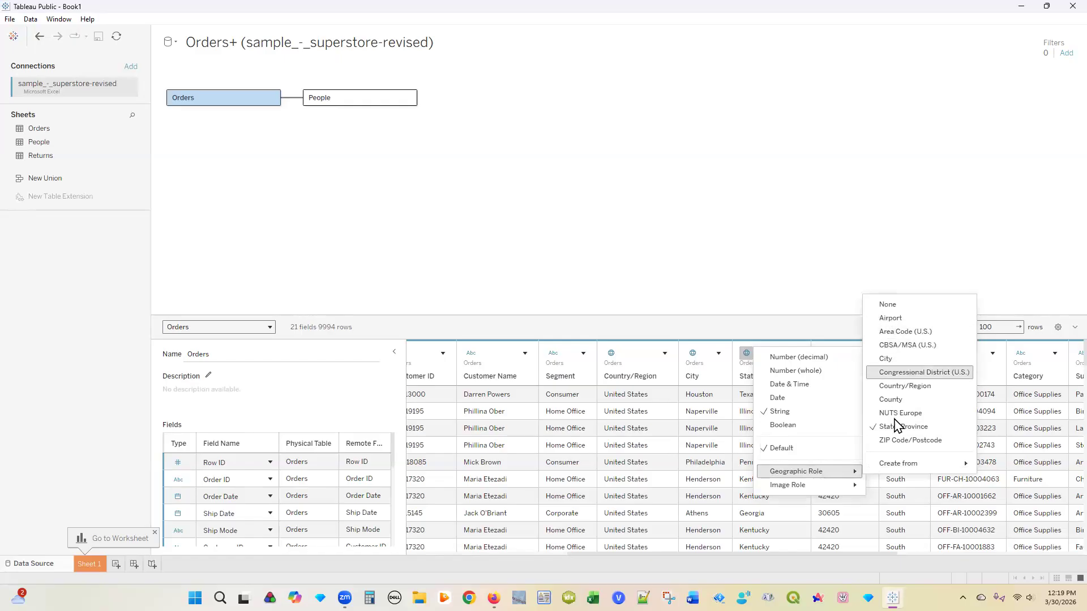
mouse_move(908, 470)
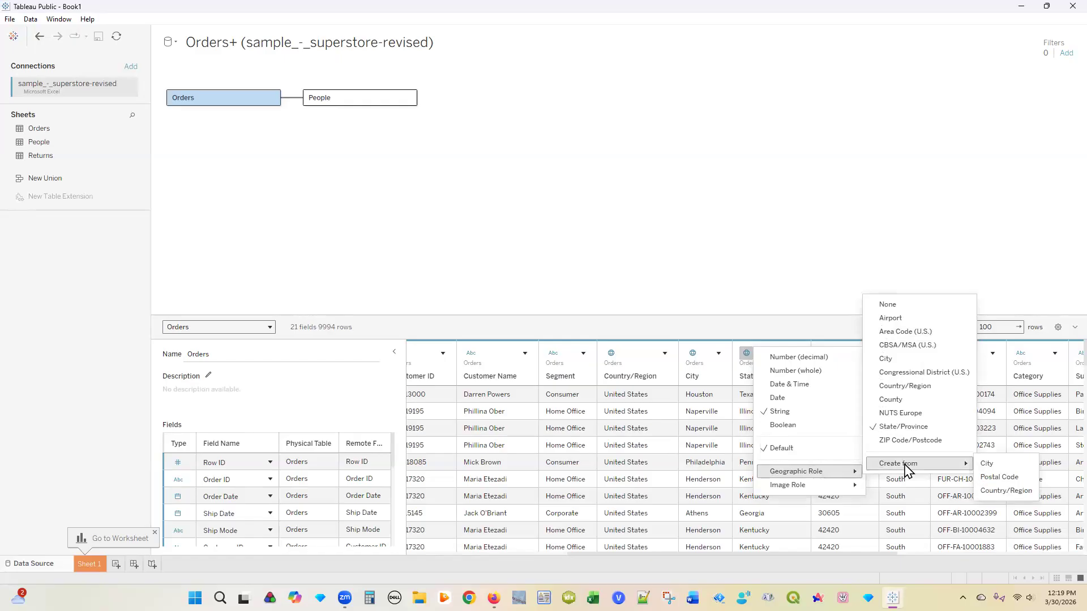
click(708, 328)
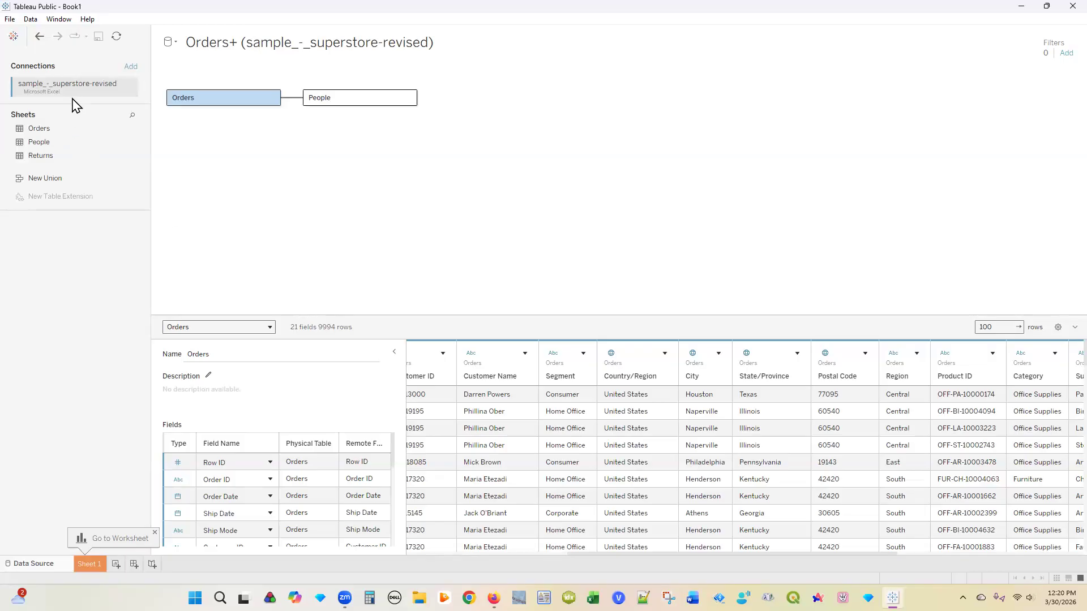
Step: Switch to the Sheet 1 worksheet and select the Category field
click(89, 564)
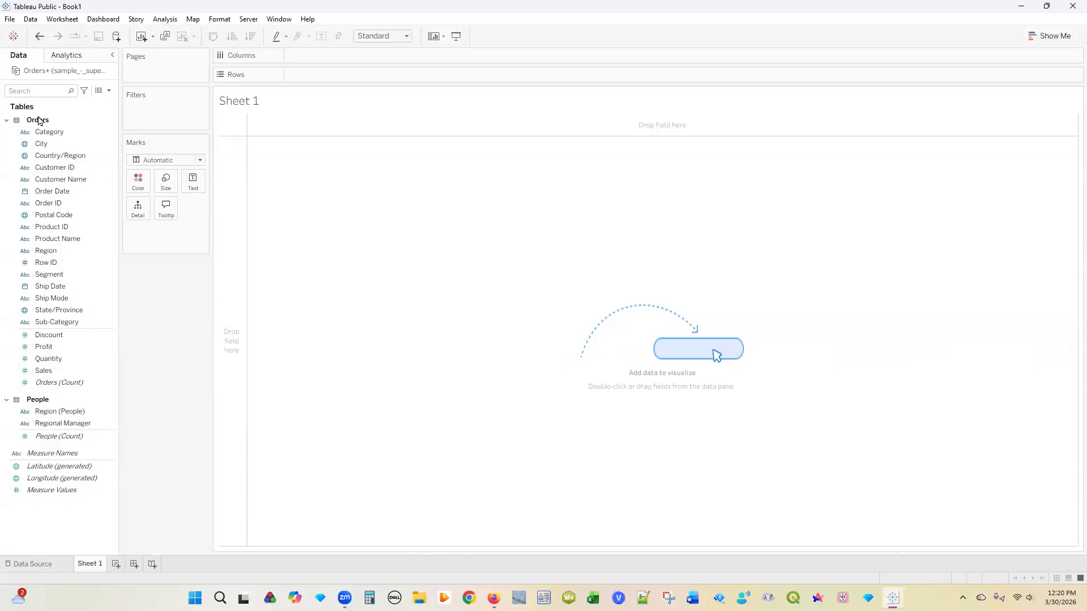
click(42, 135)
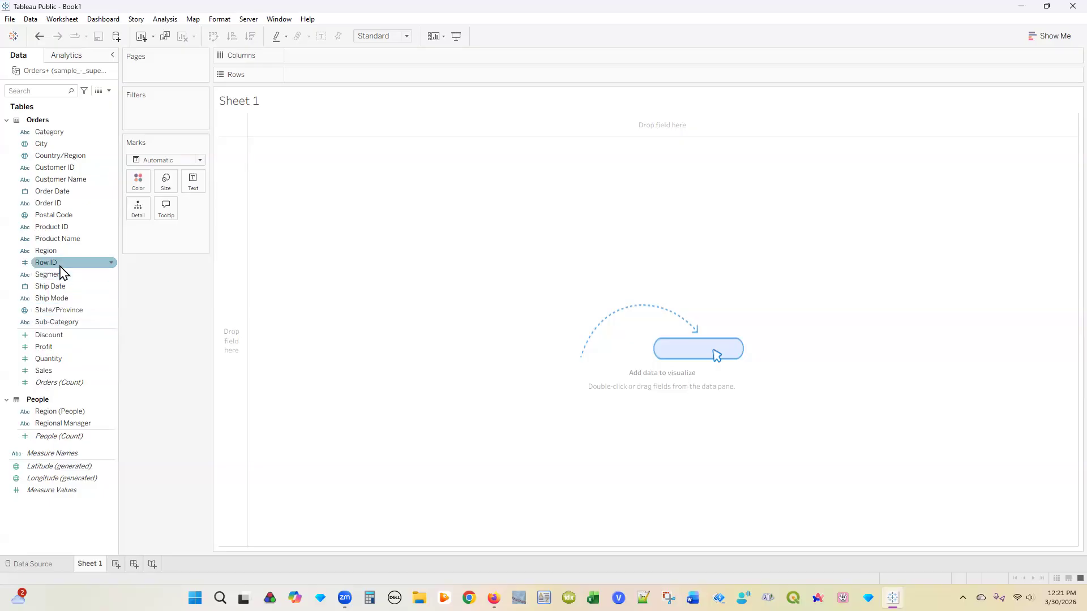
mouse_move(62, 264)
mouse_down()
mouse_move(59, 344)
mouse_move(59, 263)
mouse_up()
click(77, 336)
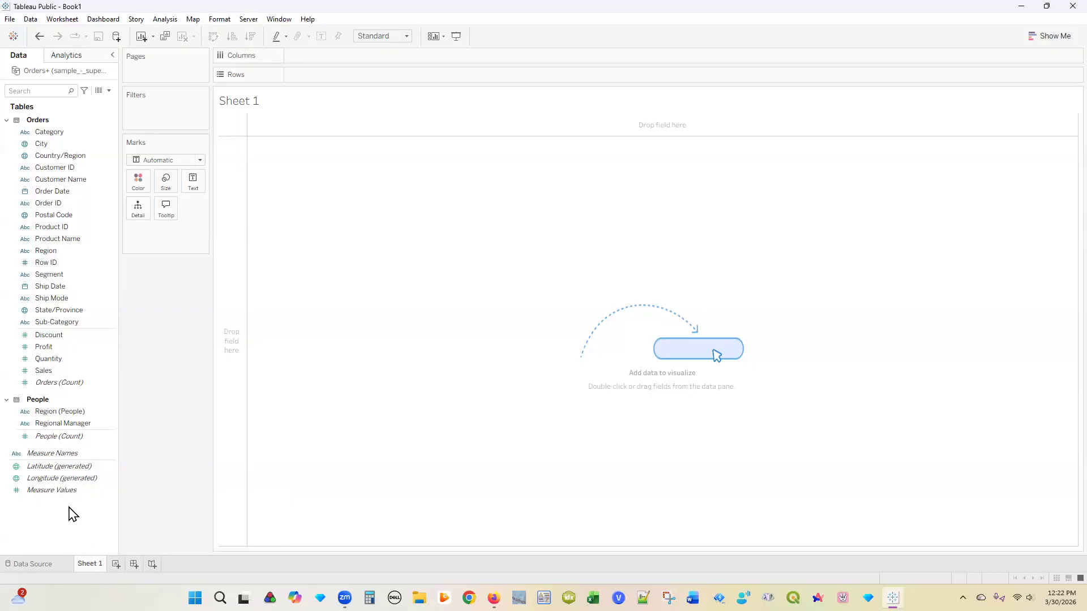
click(57, 144)
Step: Create a hierarchy named 'Mapping Items' from the Country/Region field
right_click(58, 160)
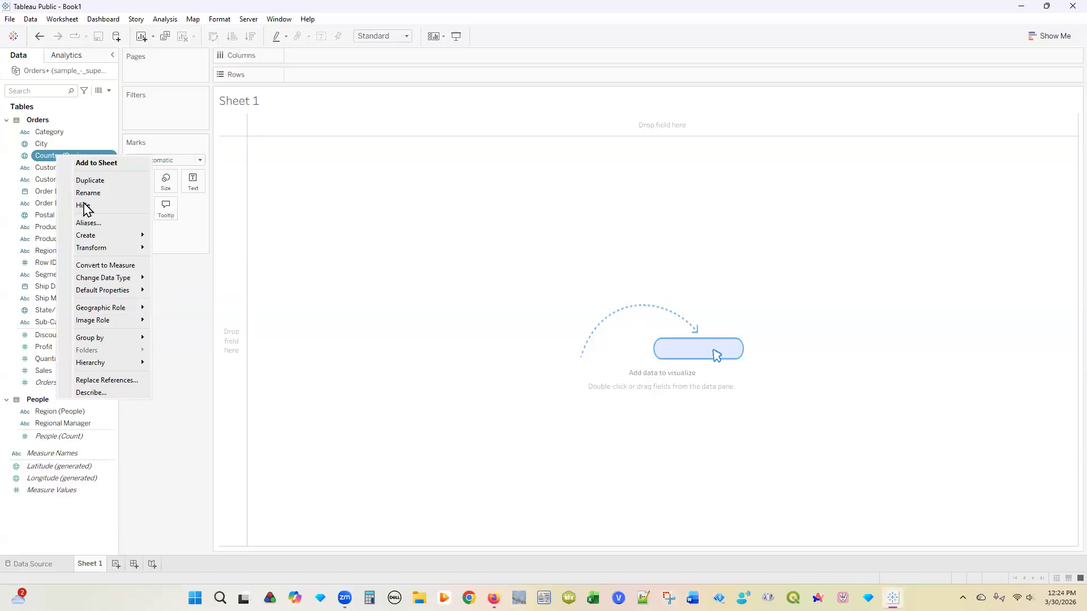
mouse_move(87, 363)
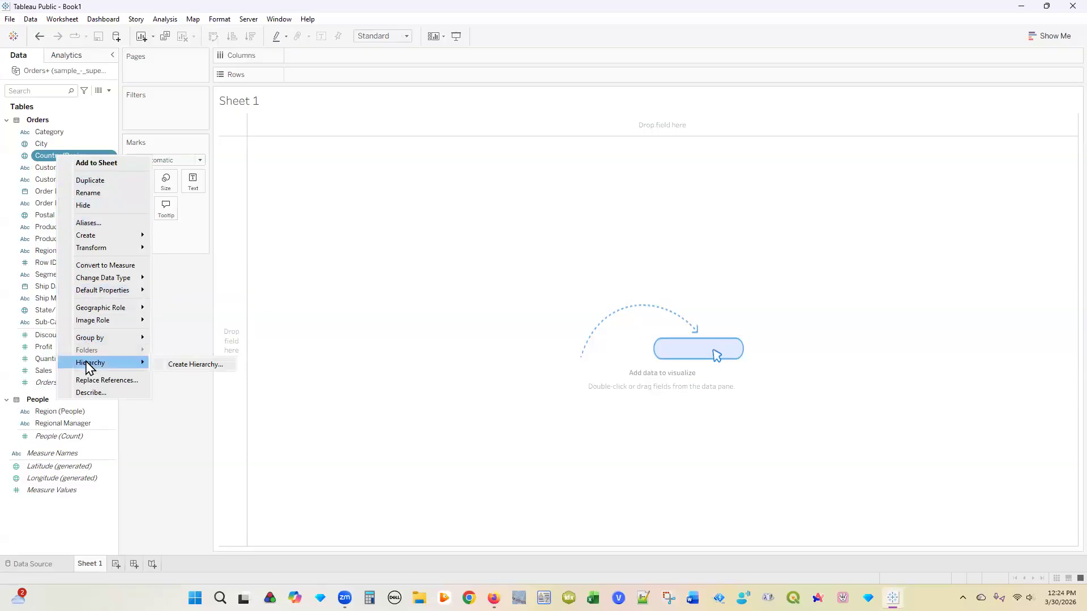
click(187, 368)
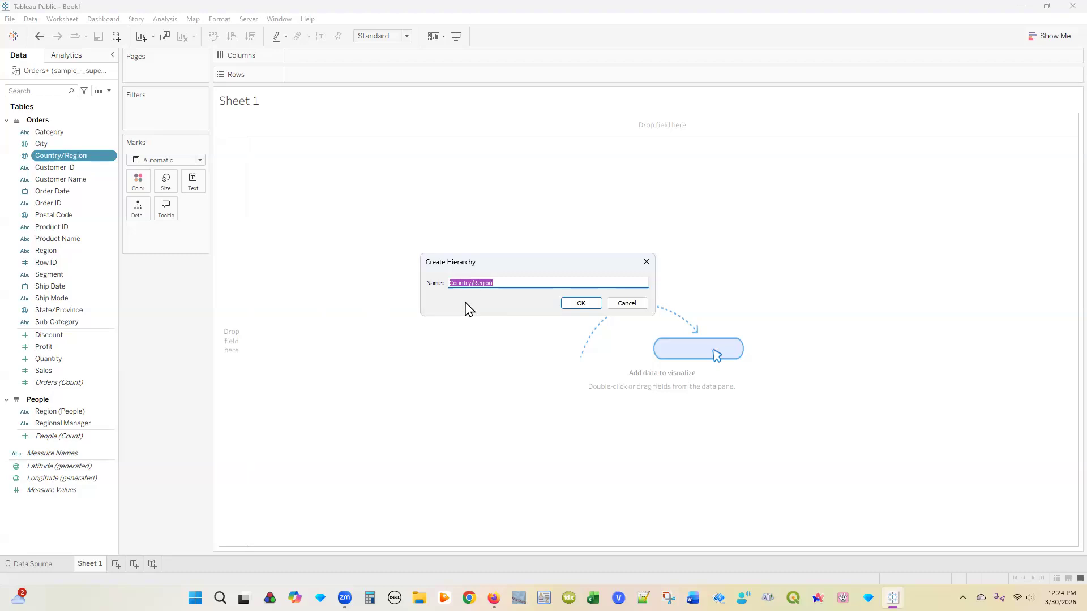
text(Mapping Items)
click(572, 303)
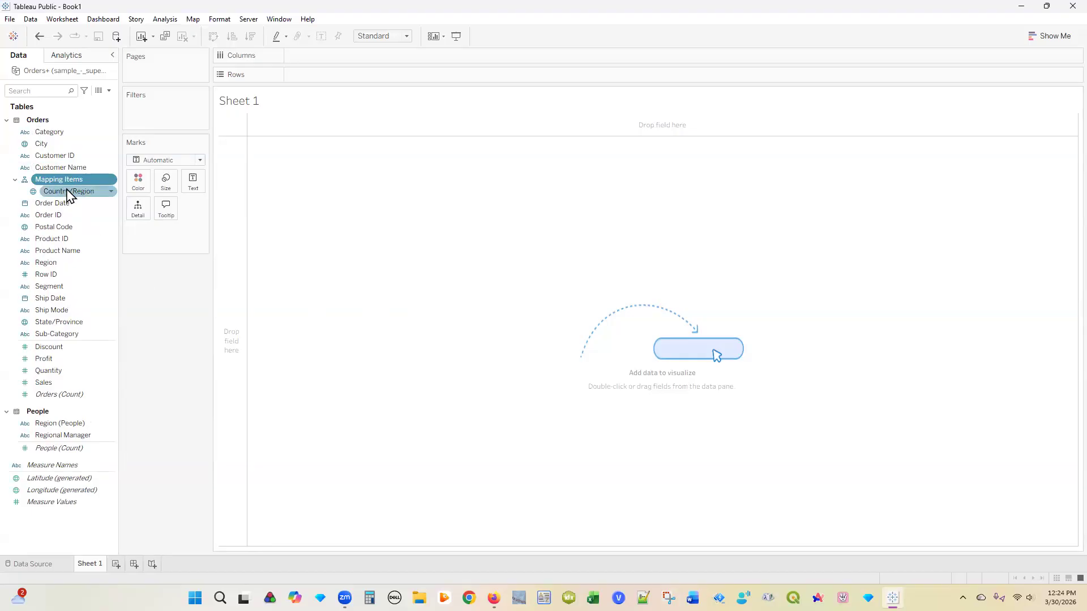
drag(69, 322, 67, 202)
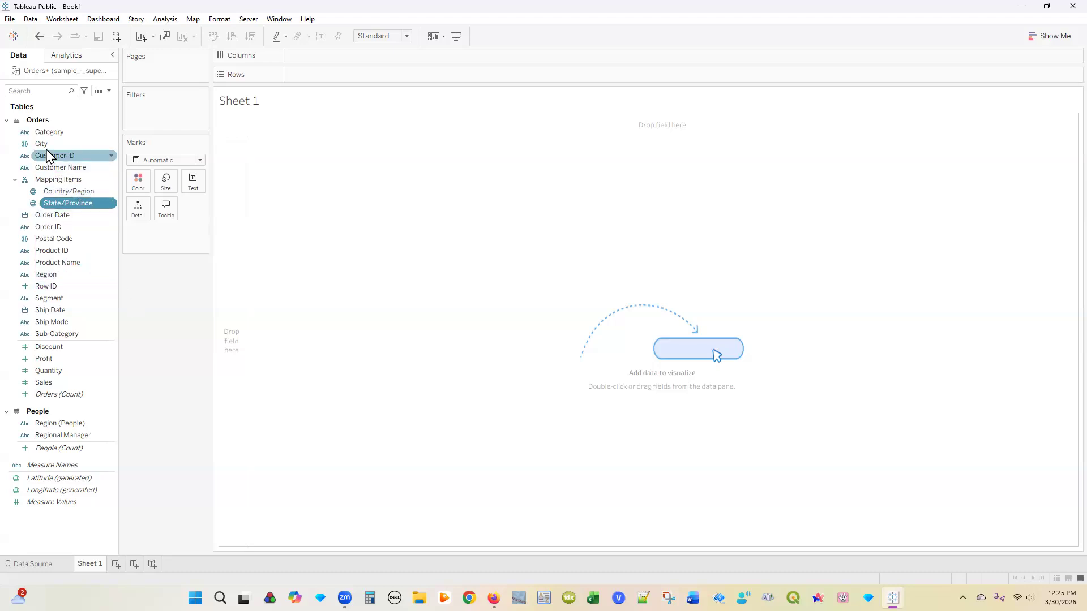
drag(53, 148, 52, 213)
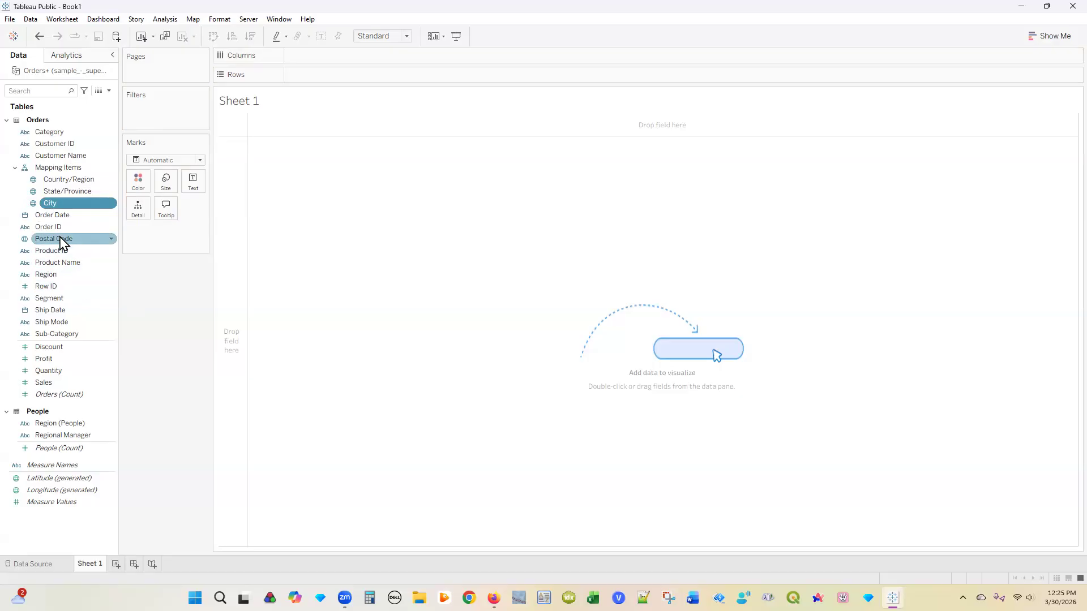
drag(65, 244, 65, 214)
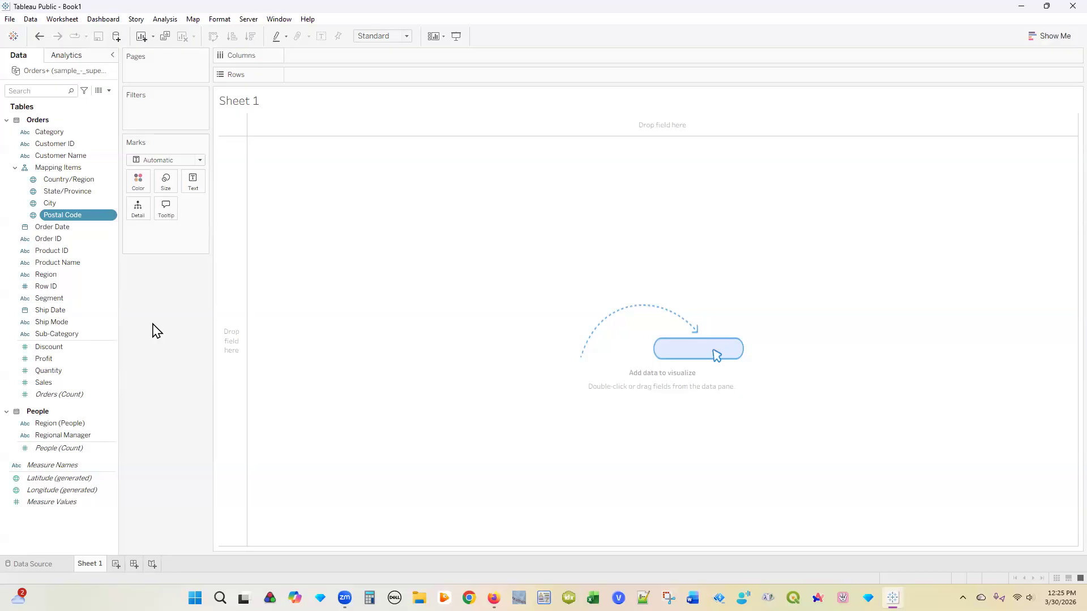
click(82, 185)
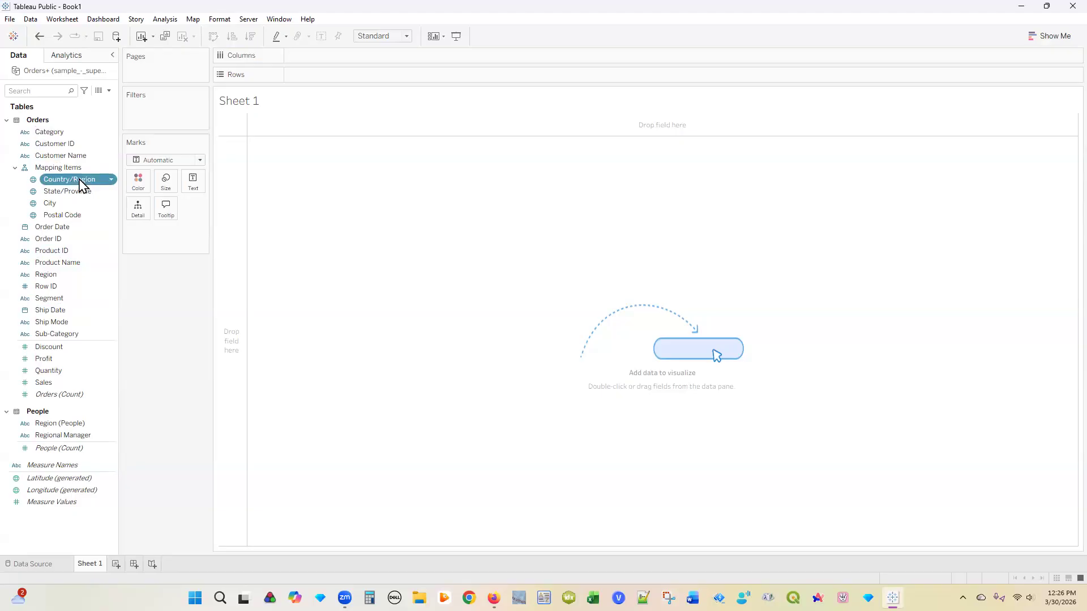
Step: Double-click Country/Region to generate a North America map with a single United States mark
double_click(82, 182)
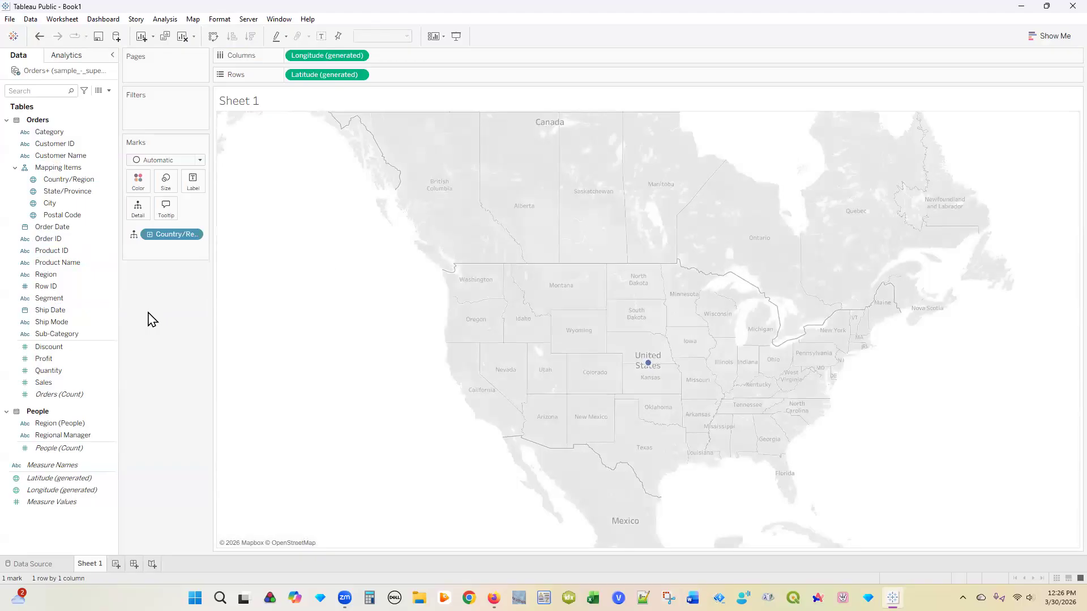
mouse_move(649, 367)
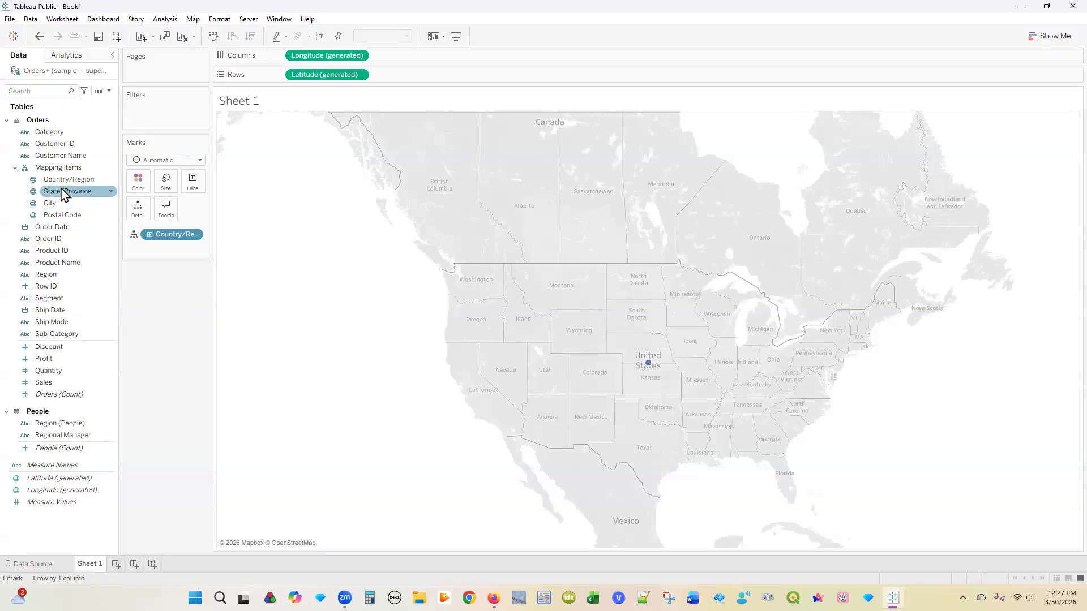
Step: Drop State/Province onto the Detail card to plot 49 state marks
drag(64, 196, 139, 214)
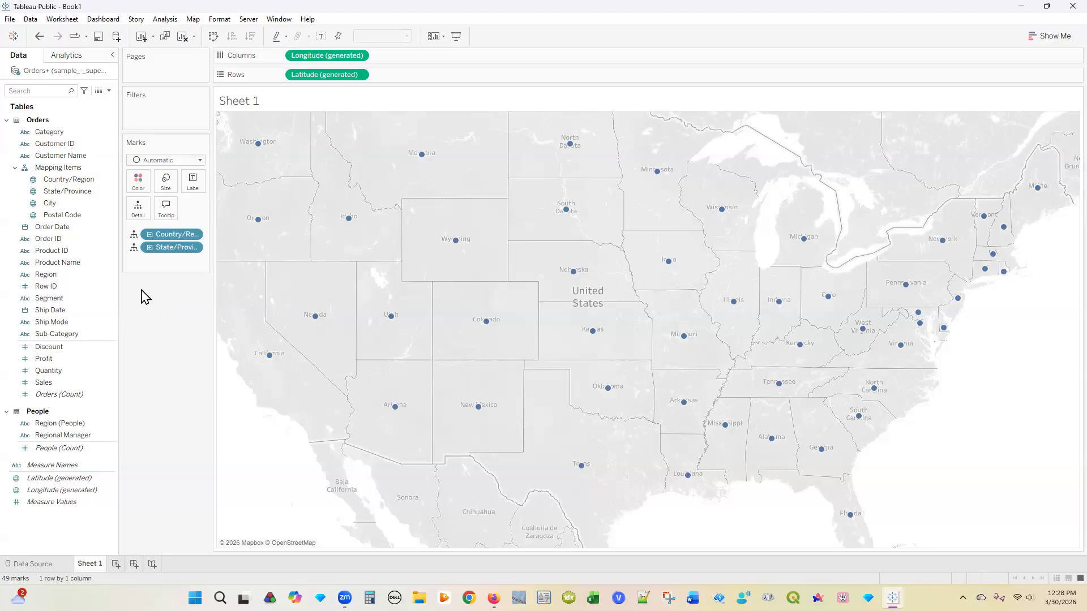
Step: Change the Marks type to Map so the 49 states draw as filled shapes
click(201, 165)
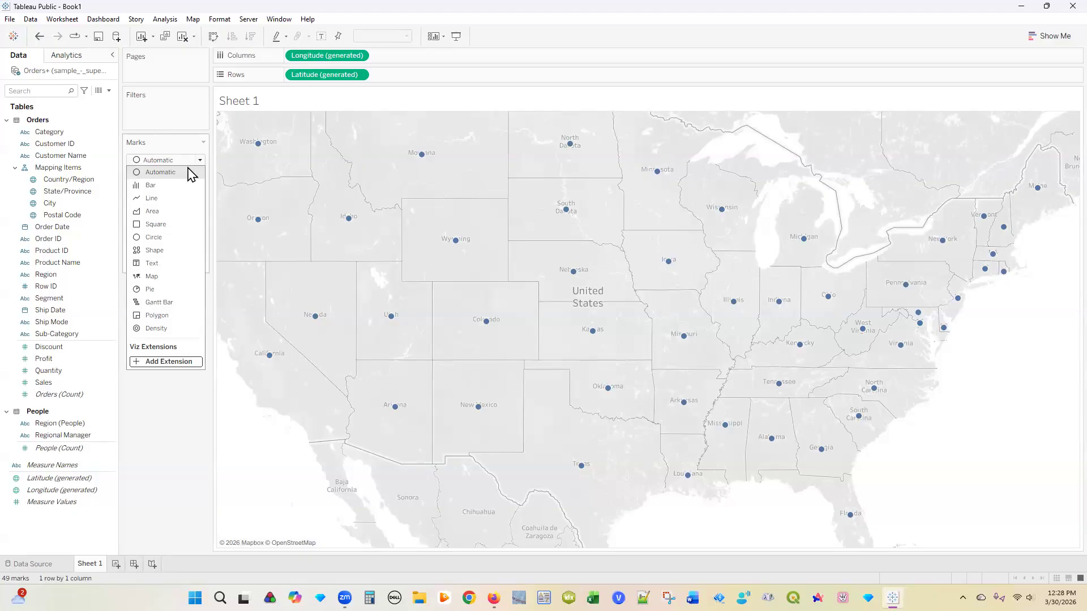
click(153, 277)
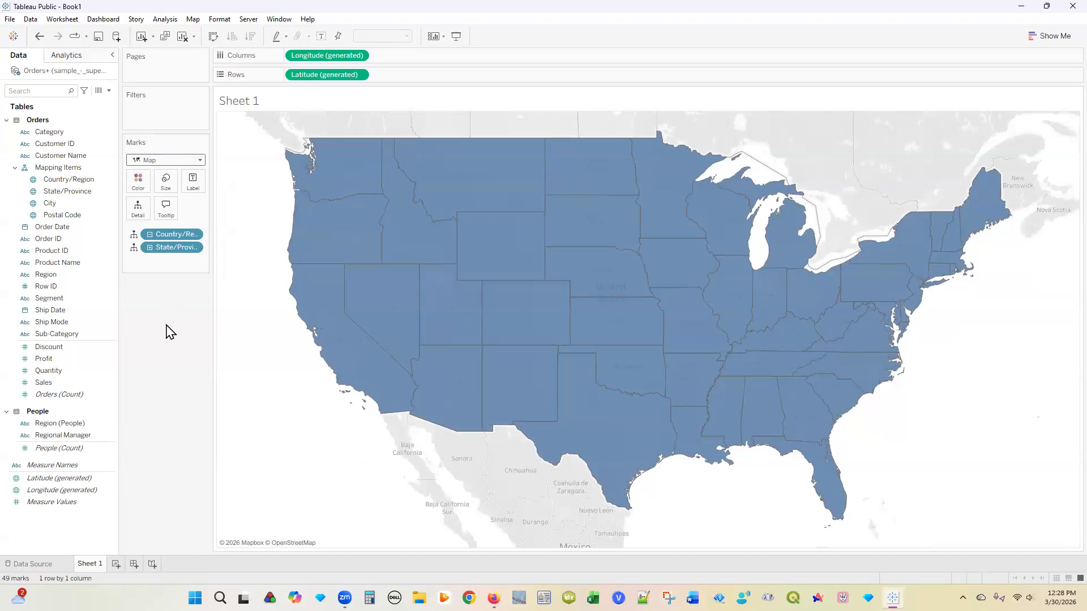
mouse_move(341, 172)
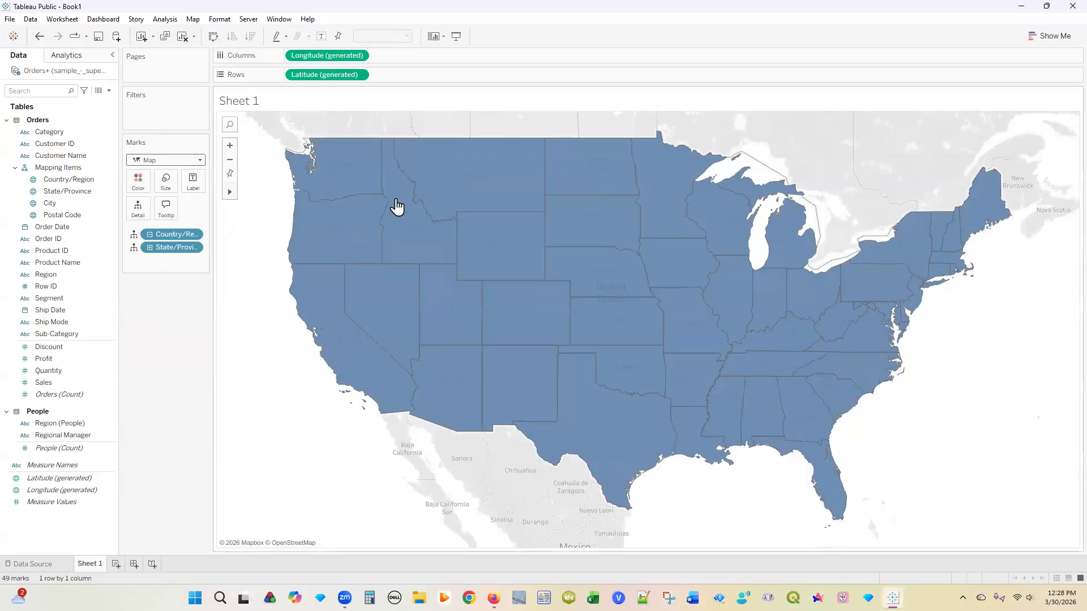
mouse_move(453, 171)
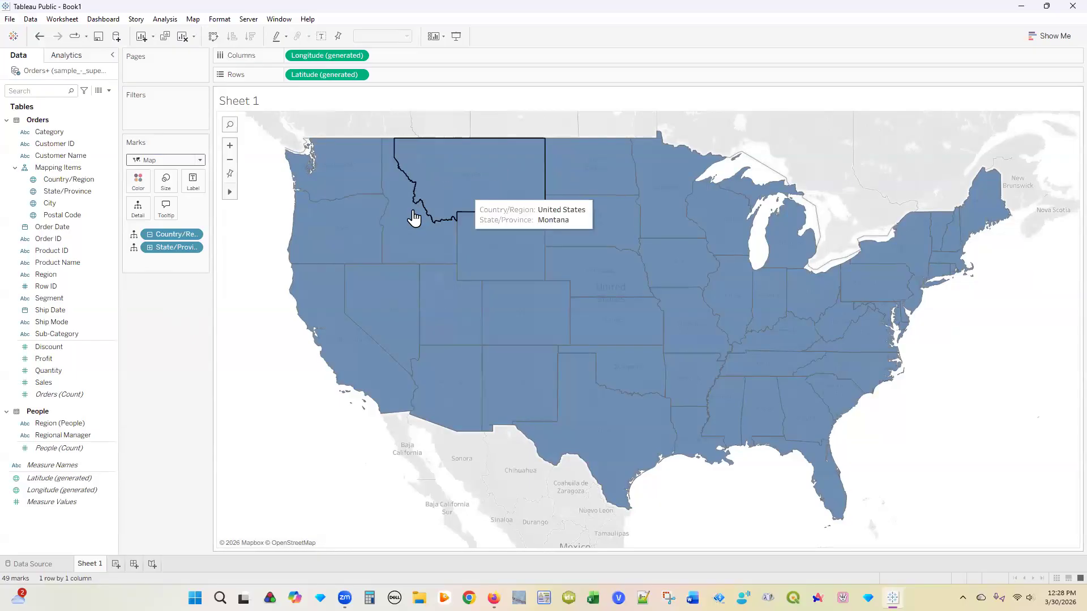
mouse_move(406, 219)
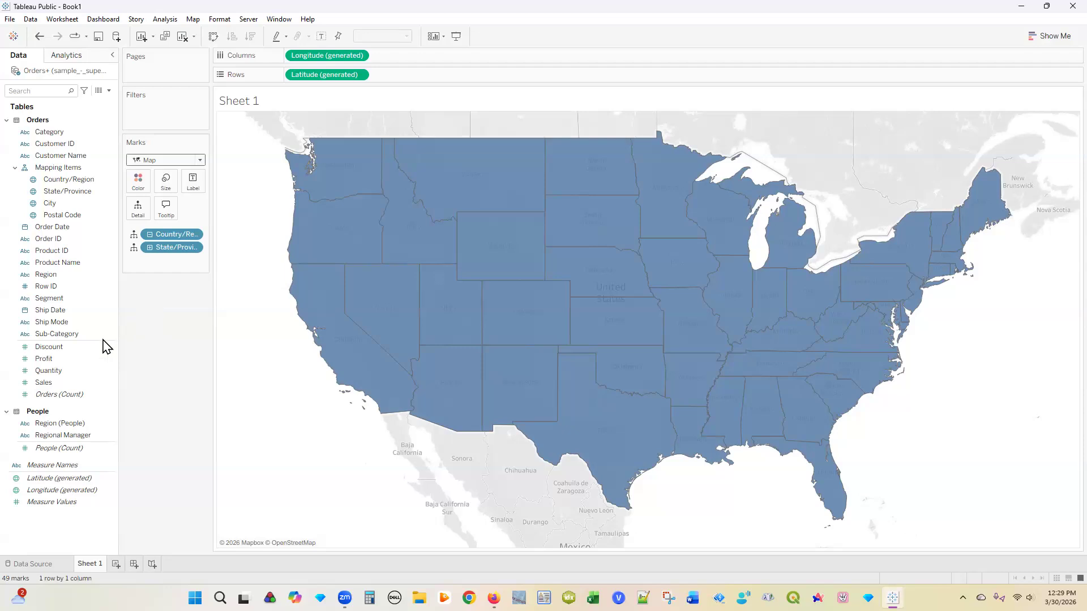
click(64, 384)
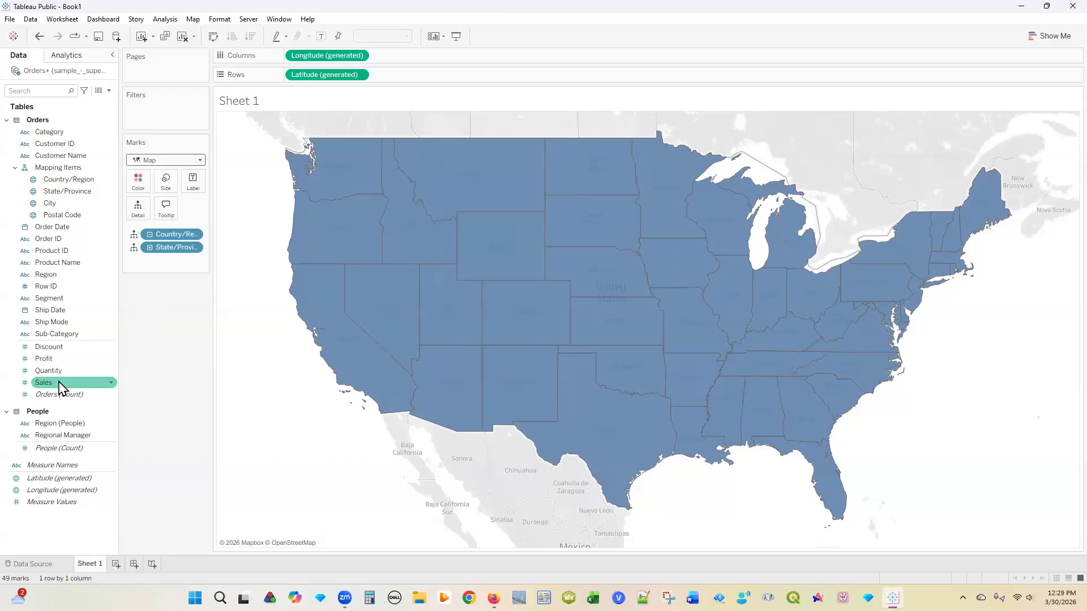
Step: Colour the states by SUM(Sales) (920–457,688); adding Order ID triggers a too-many-members warning
mouse_move(62, 390)
mouse_down()
mouse_move(125, 377)
mouse_move(142, 359)
mouse_move(139, 184)
mouse_up()
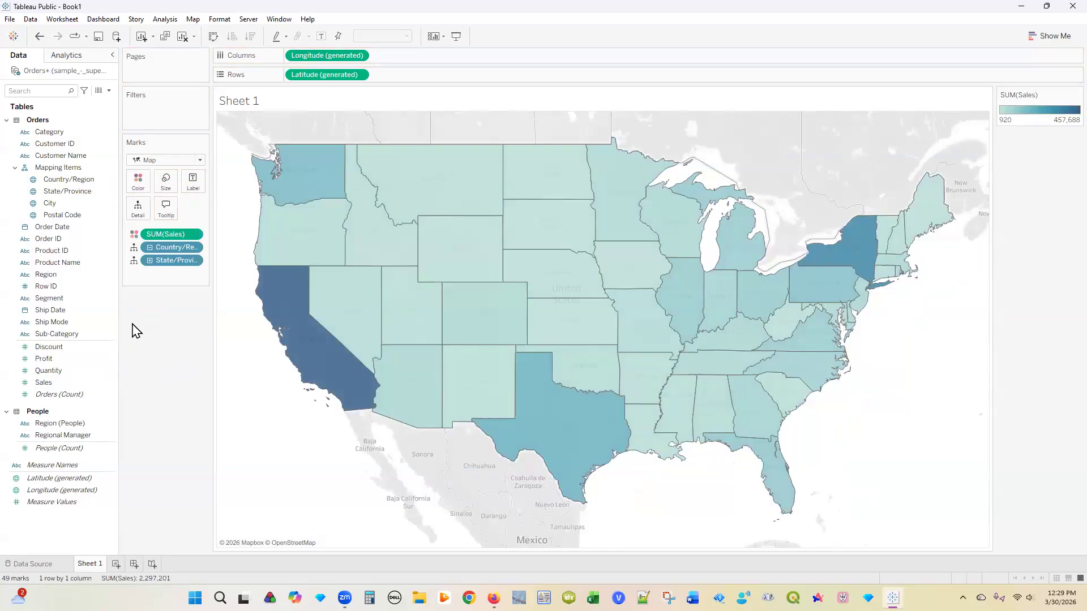
mouse_move(286, 302)
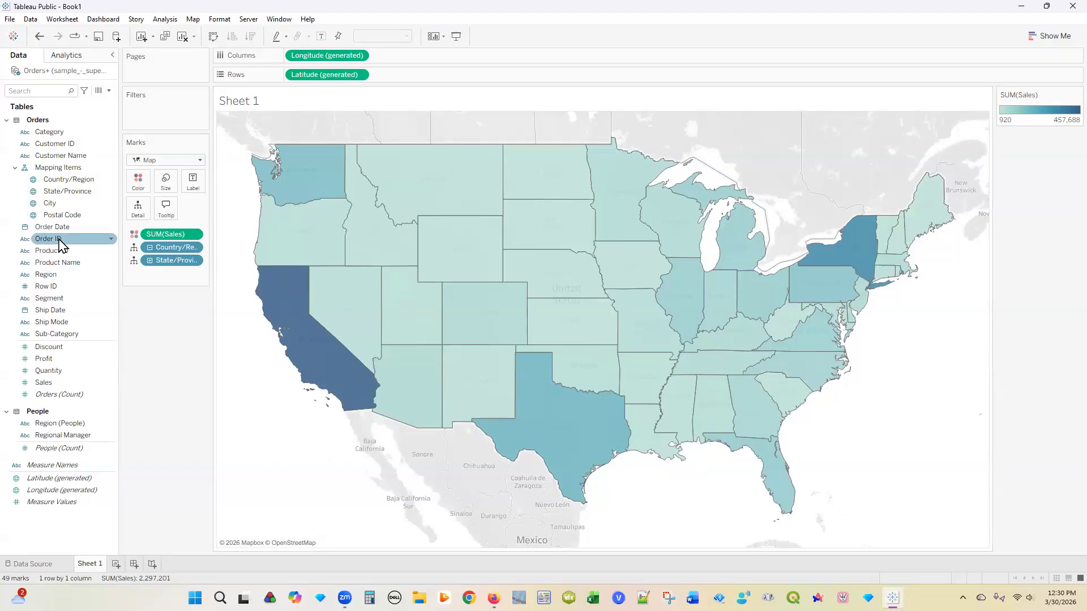
drag(88, 232, 137, 186)
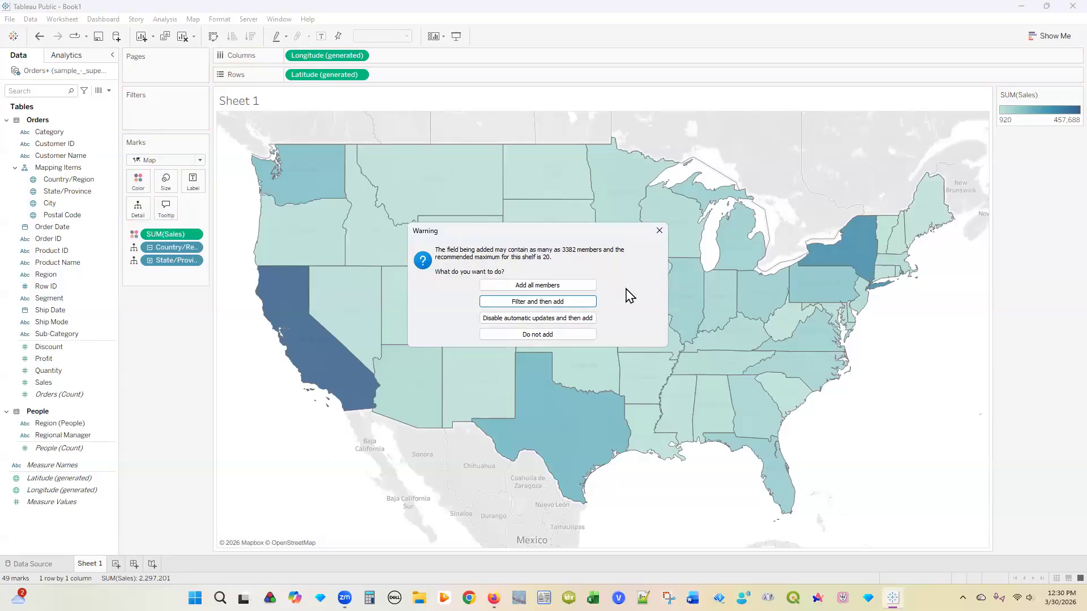
Step: Close the Order ID warning with its X so the field isn't added
click(660, 231)
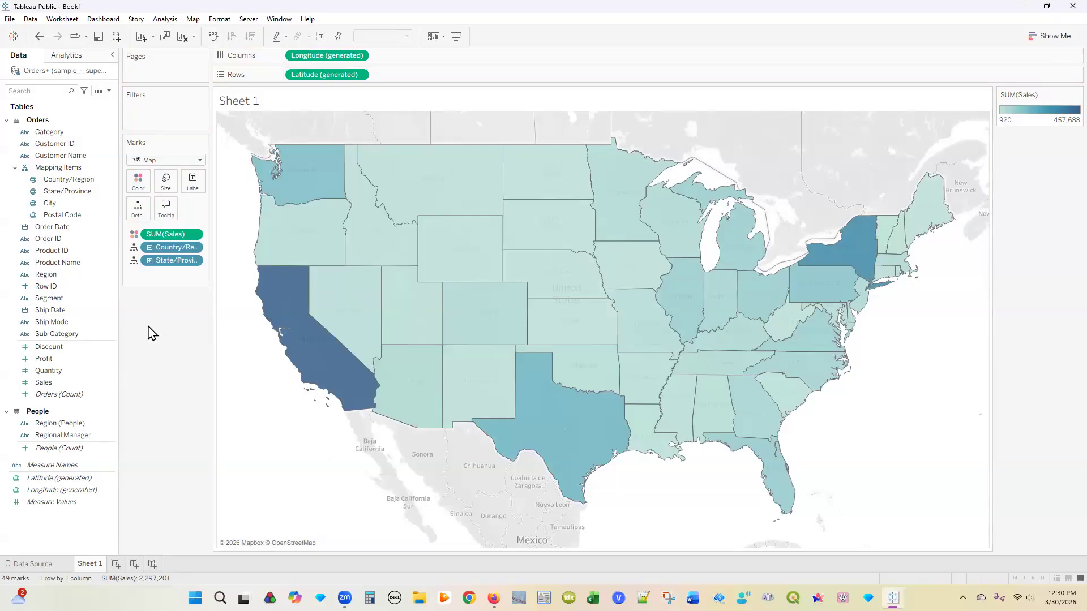
click(52, 384)
drag(64, 390, 193, 181)
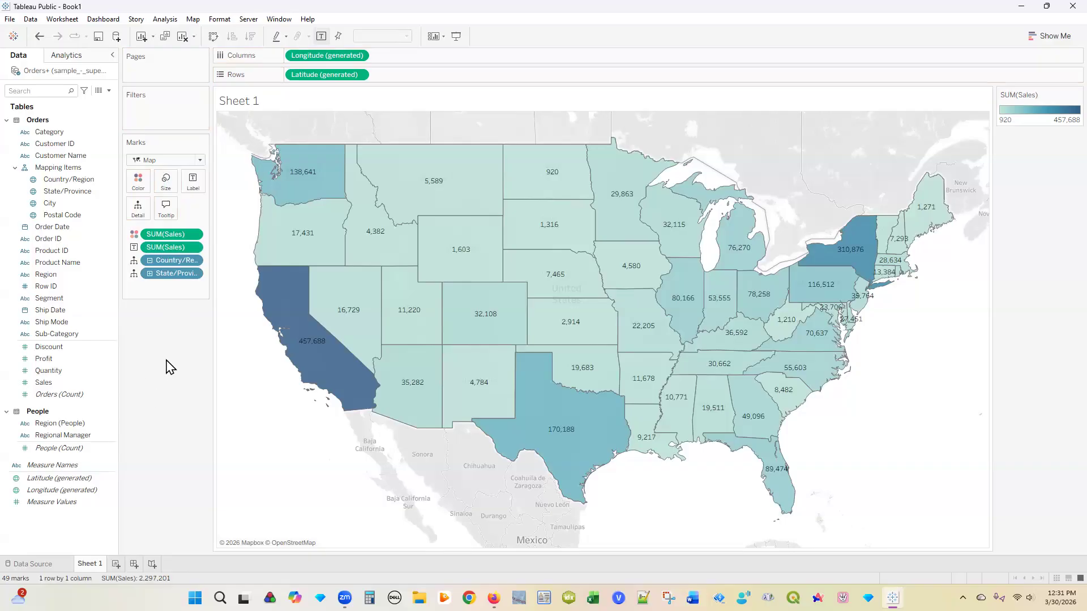
Step: Put SUM(Sales) on Label so each state shows its total sales
click(78, 360)
click(59, 385)
mouse_move(58, 390)
mouse_down()
mouse_move(149, 290)
mouse_move(161, 251)
mouse_move(161, 266)
mouse_move(69, 389)
mouse_up()
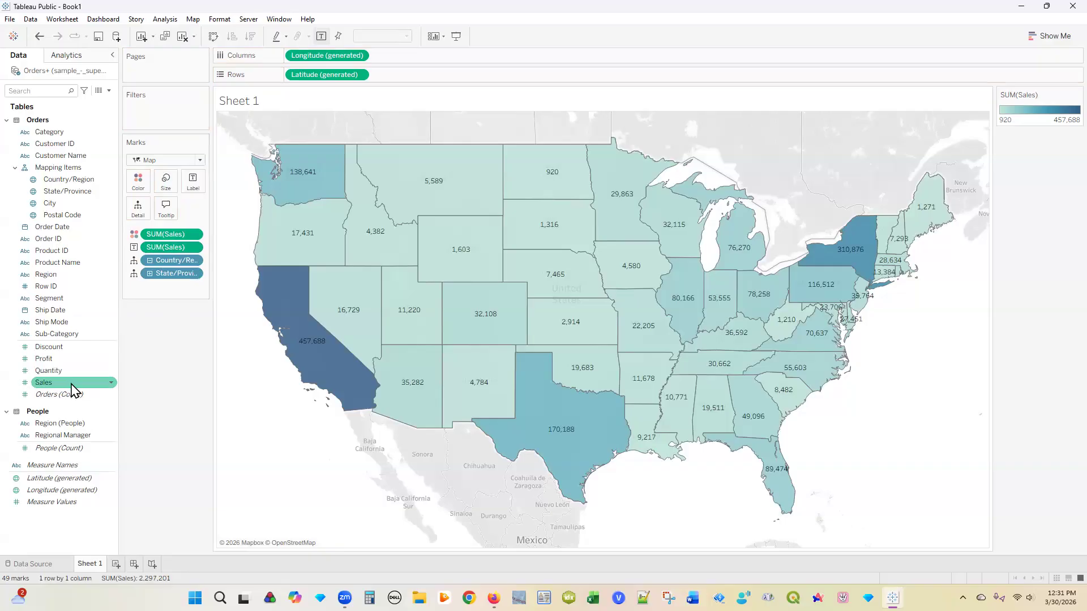
Step: Set Sales' default number format to Number (Custom), 0 decimals, Thousands (K) display units
right_click(73, 390)
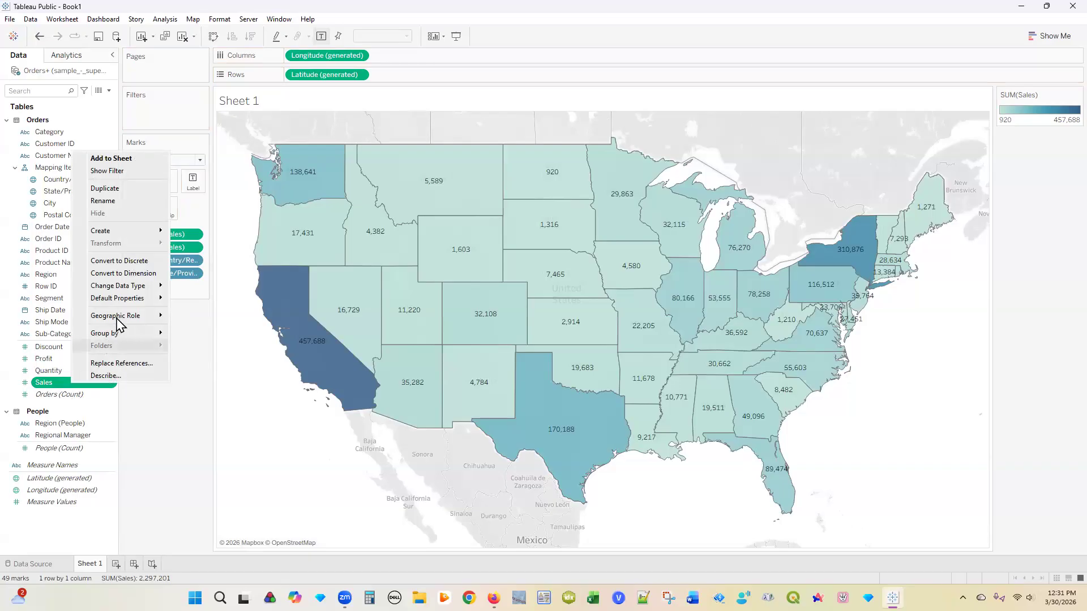
mouse_move(128, 306)
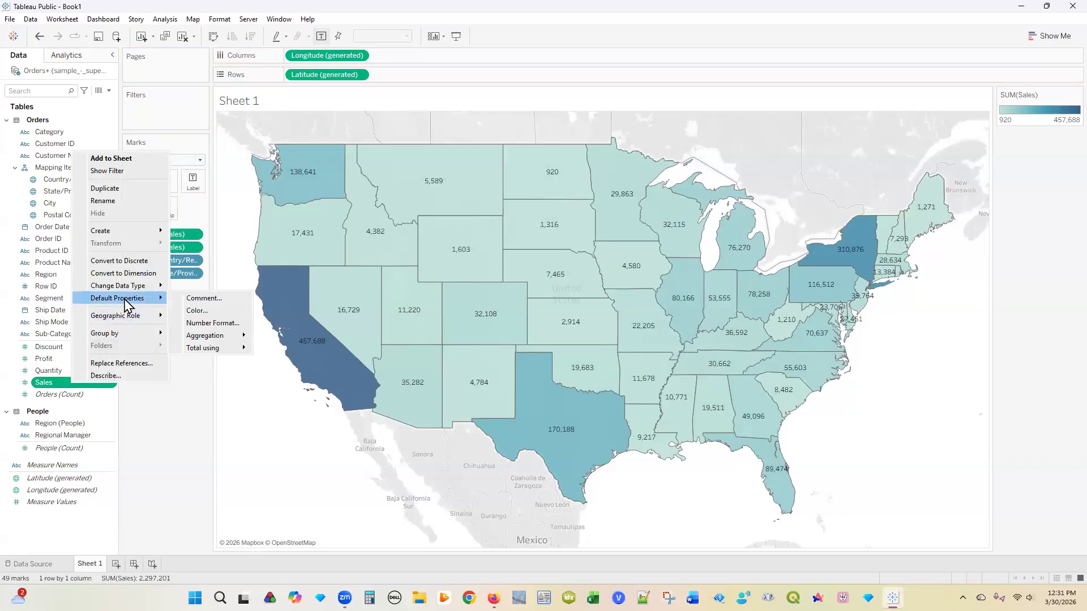
click(212, 324)
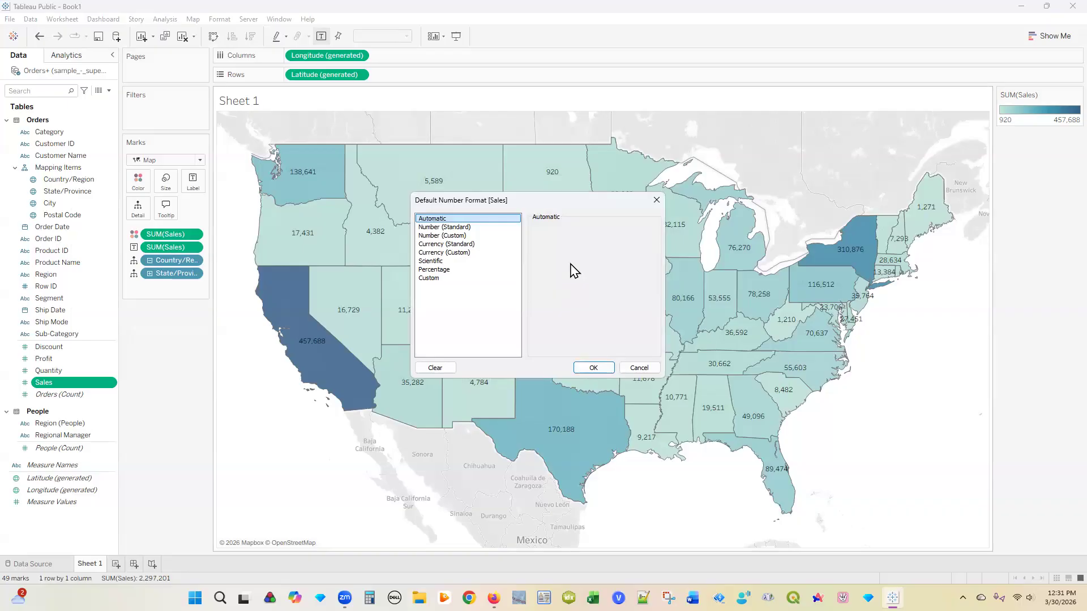
click(458, 236)
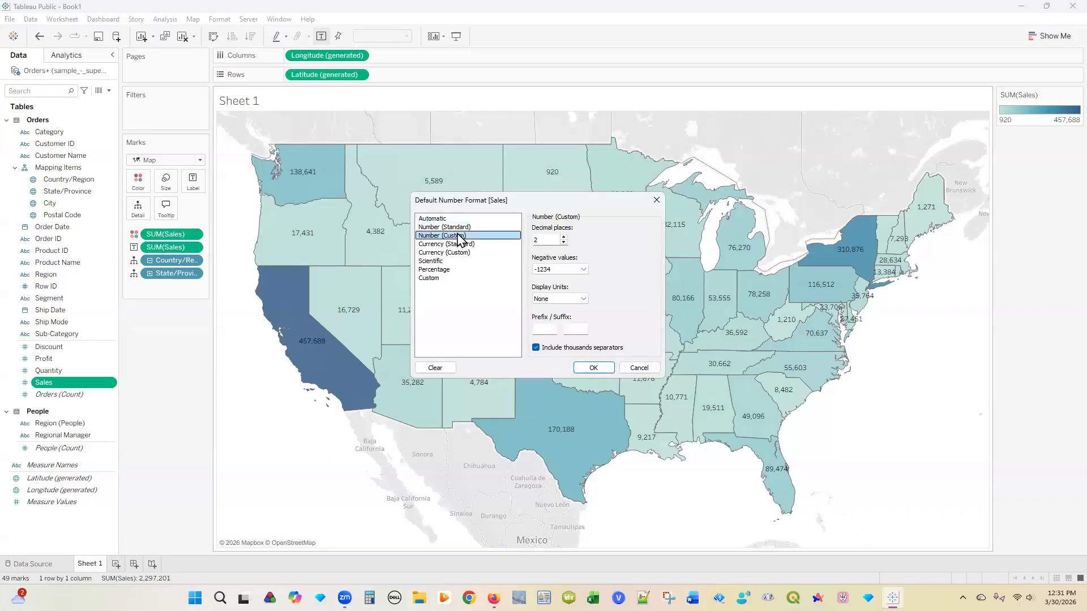
click(563, 243)
click(564, 242)
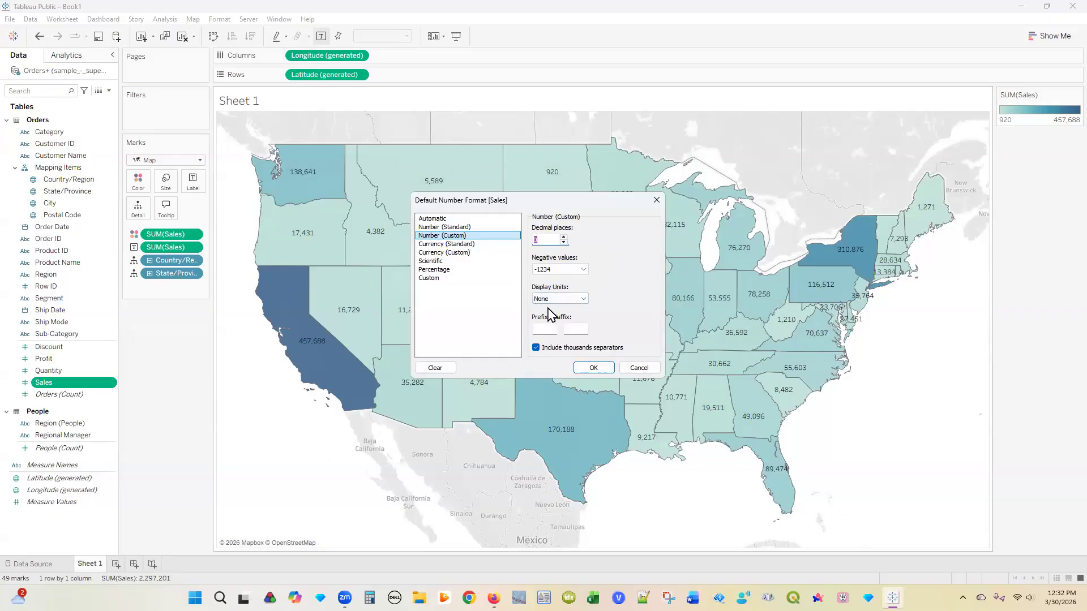
click(582, 300)
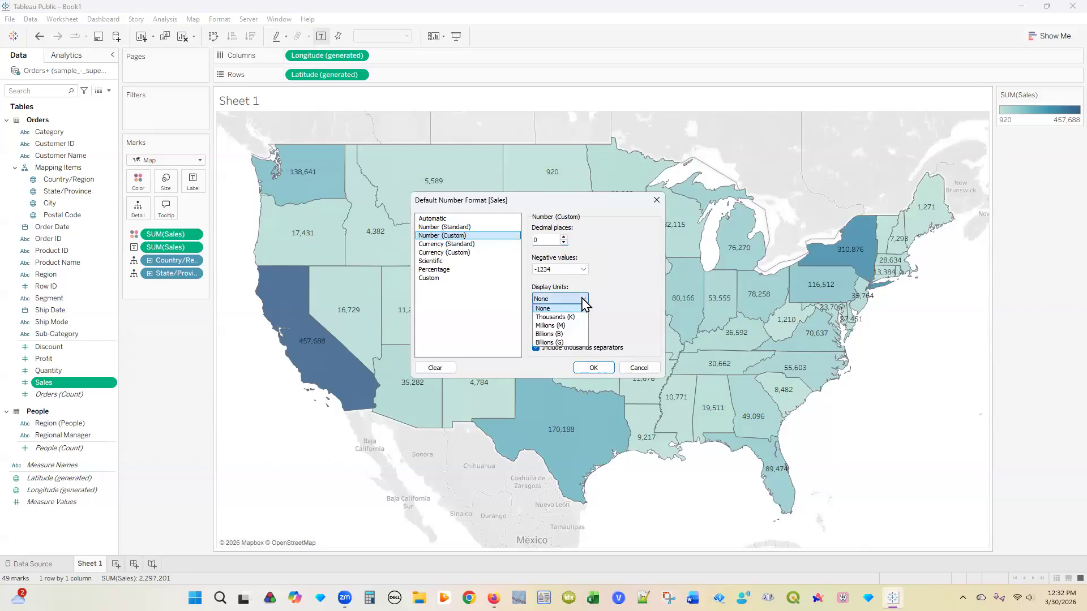
click(573, 317)
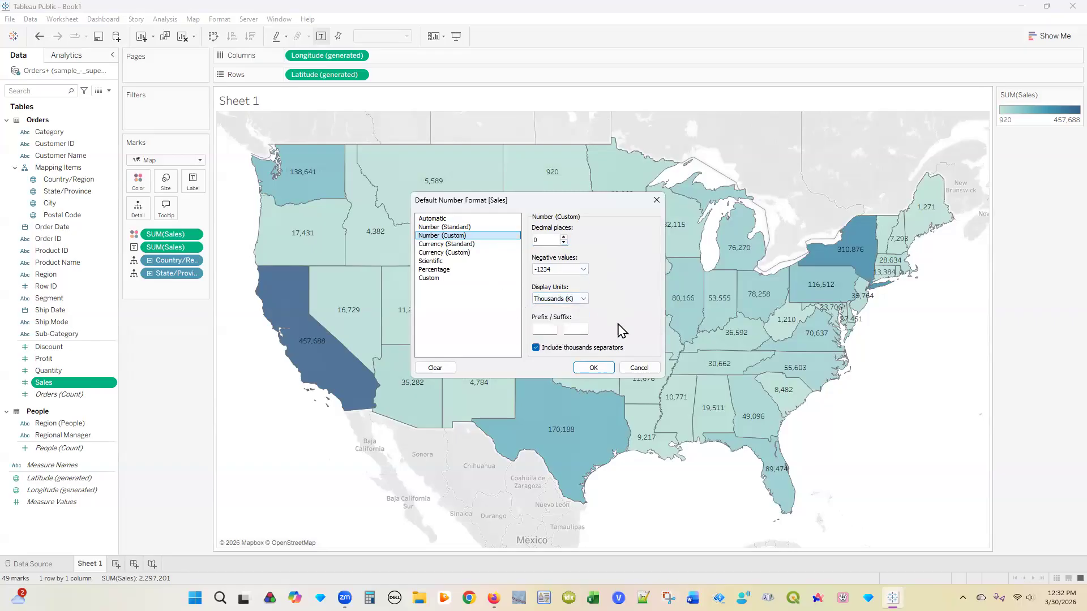
click(601, 371)
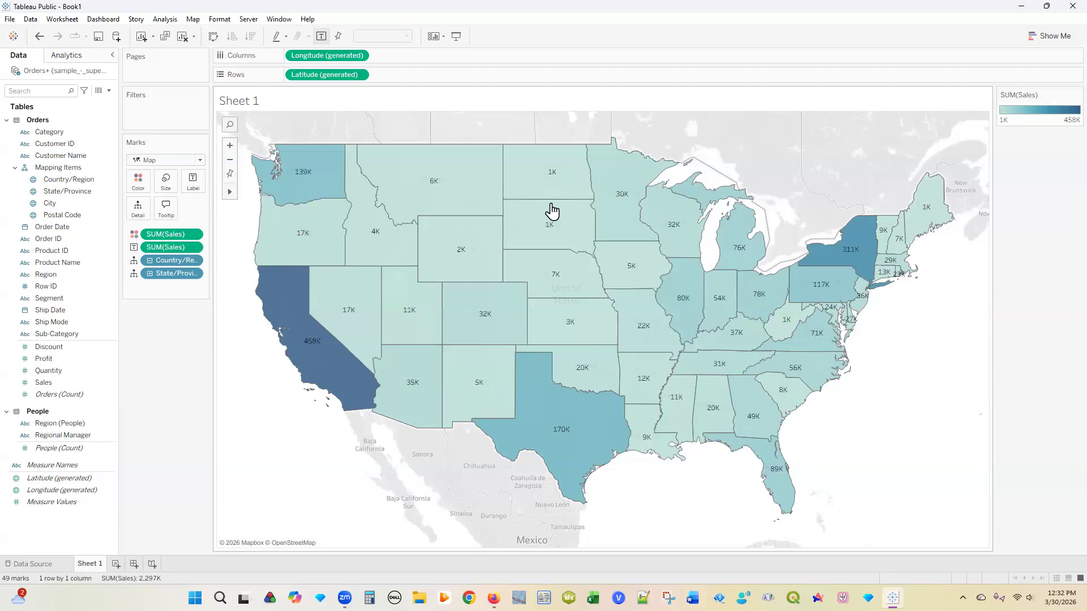
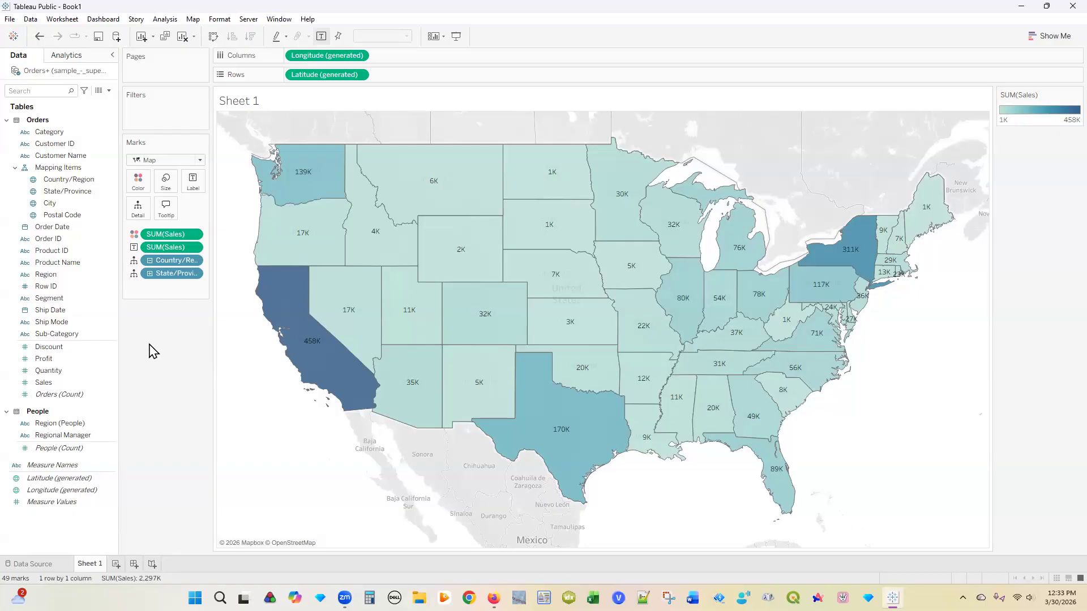
Step: Open Map > Background Layers to show the basemap layer settings for the sales map
click(193, 20)
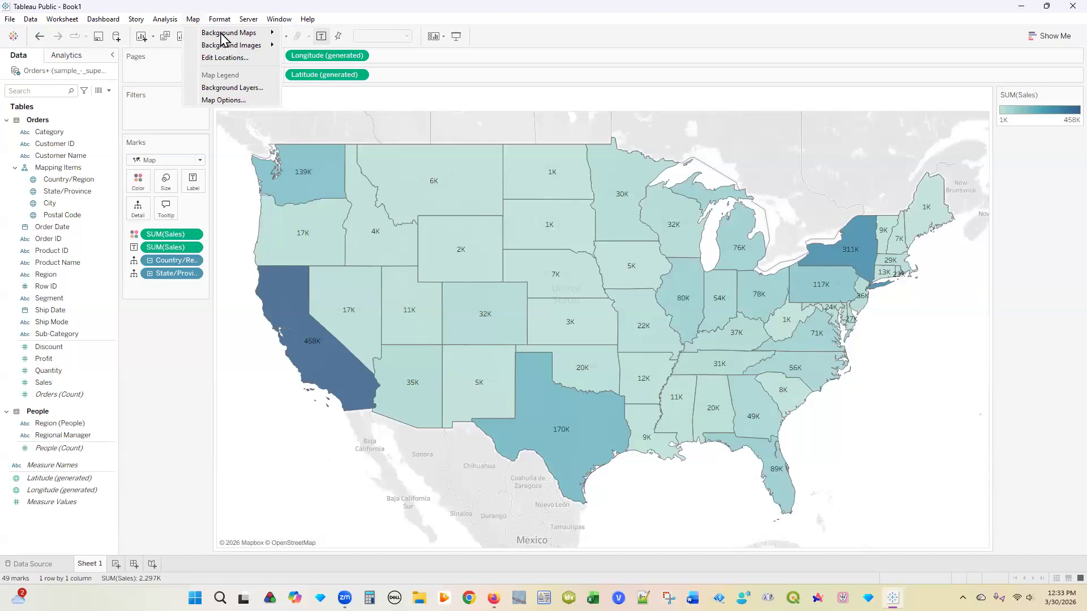
mouse_move(222, 35)
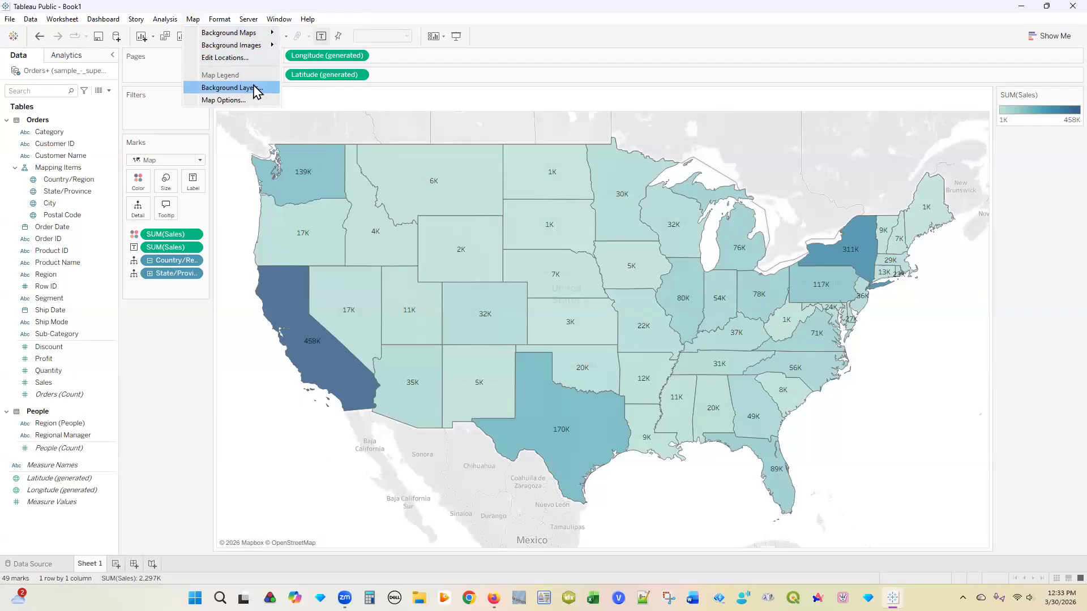
click(233, 88)
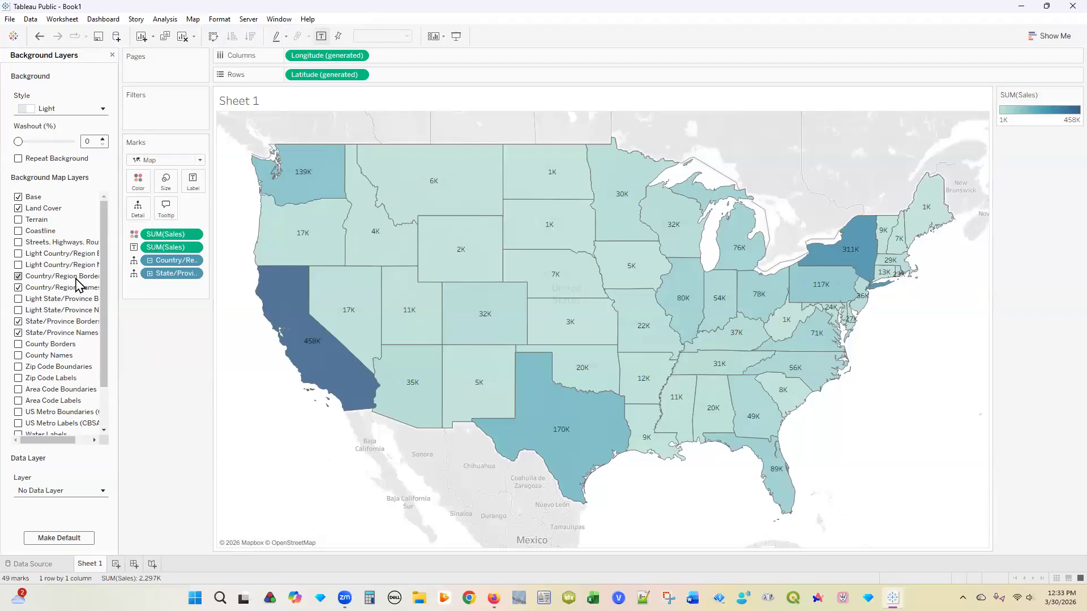
drag(103, 384, 104, 425)
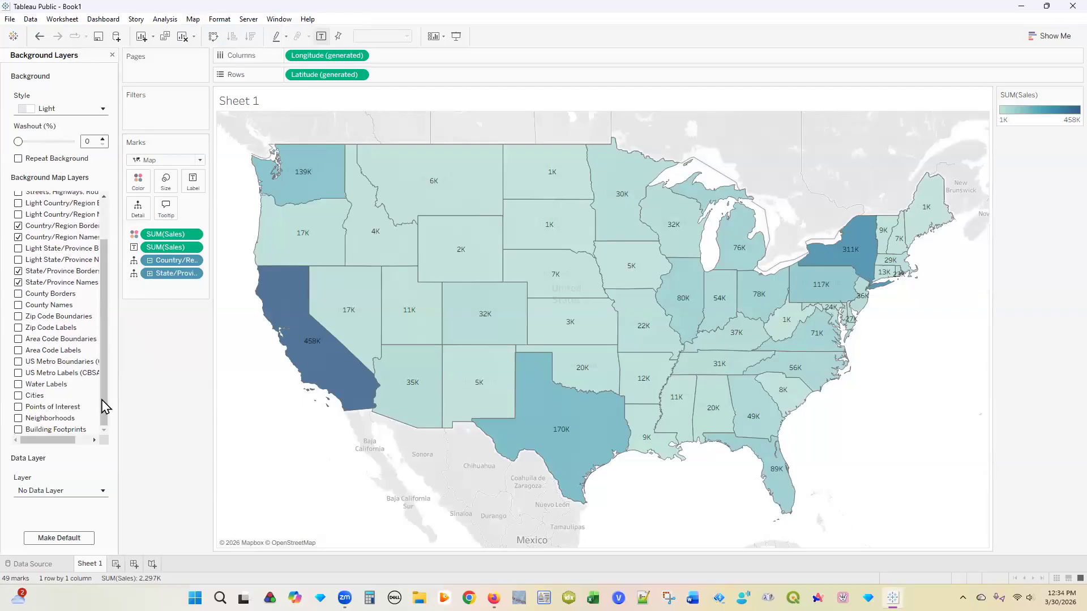
scroll(101, 408, up, 3)
scroll(101, 425, down, 3)
scroll(103, 419, up, 3)
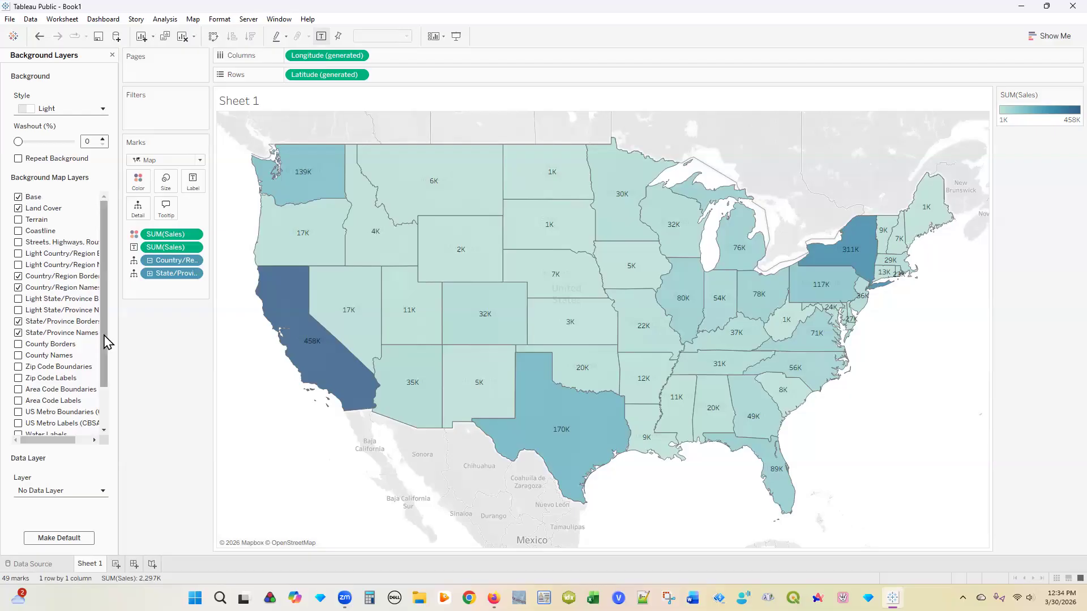
Step: Set the basemap style to Normal, show coastlines, and hide country and state borders and names
click(103, 111)
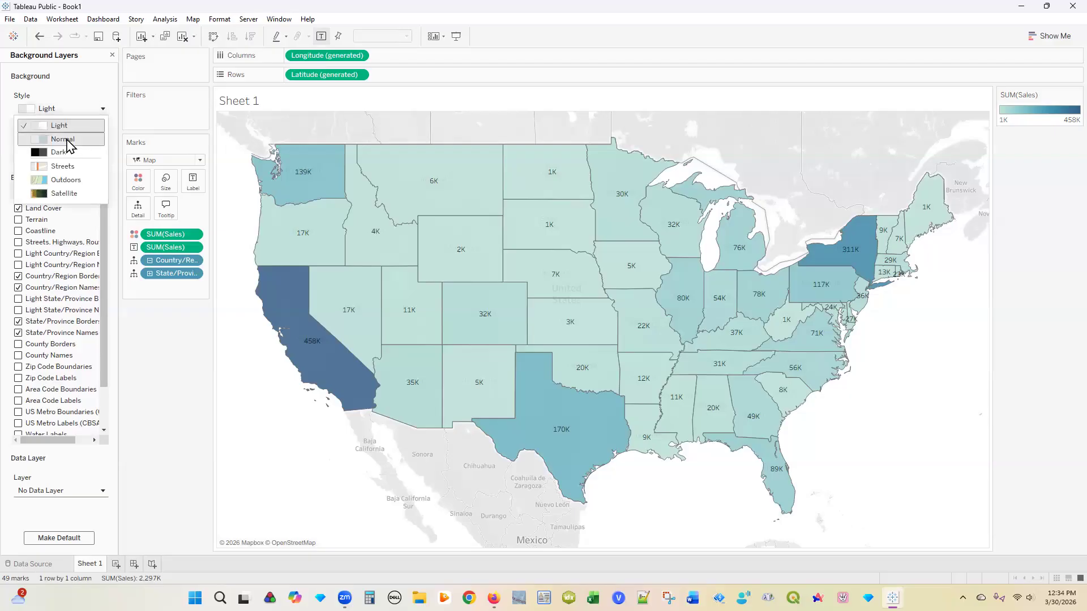
click(68, 140)
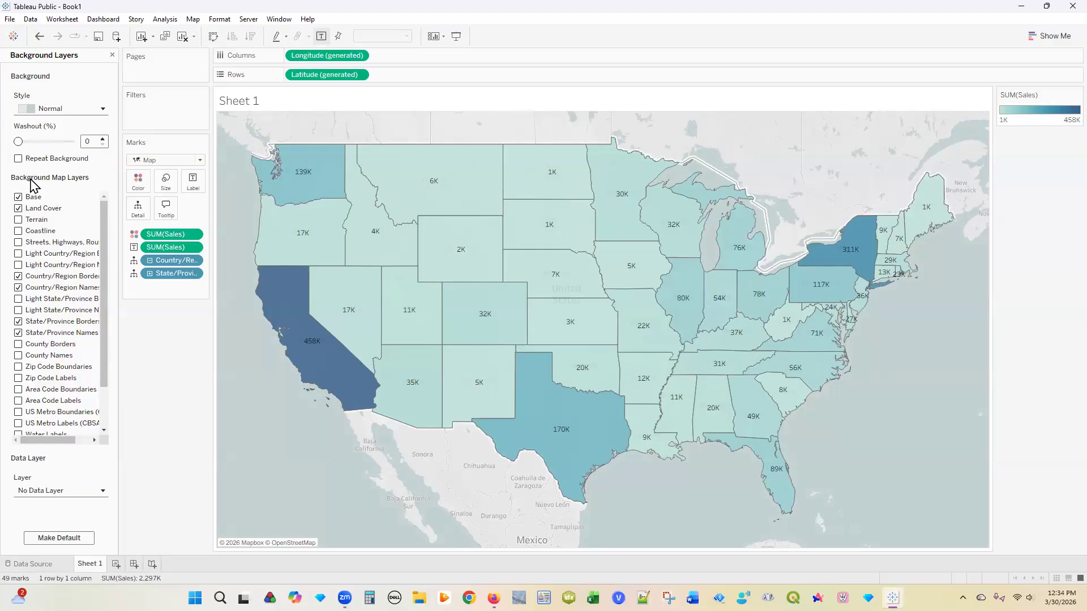
click(18, 232)
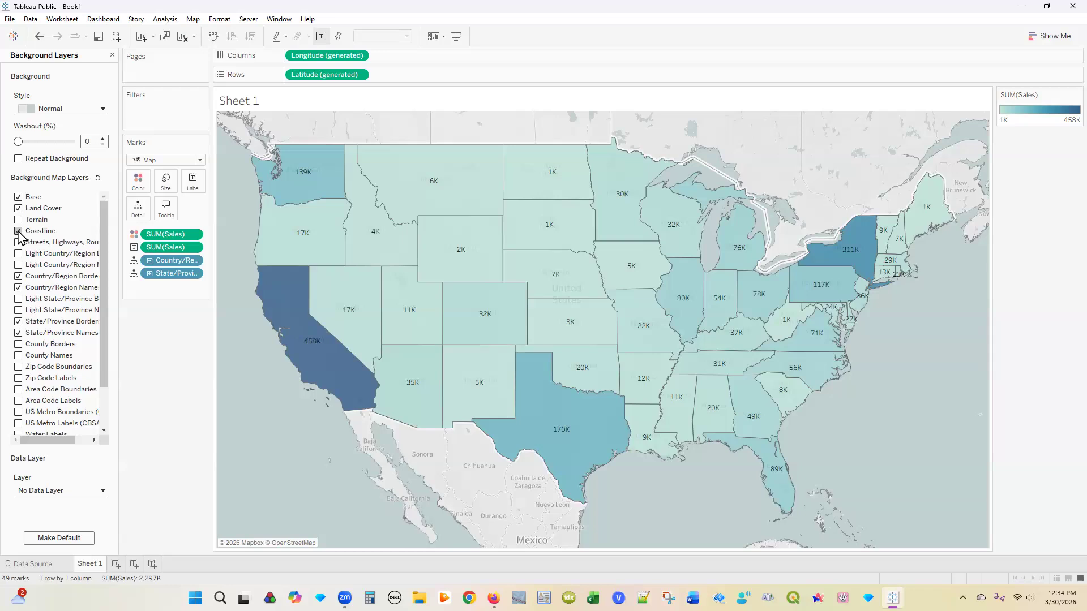
click(18, 277)
click(18, 322)
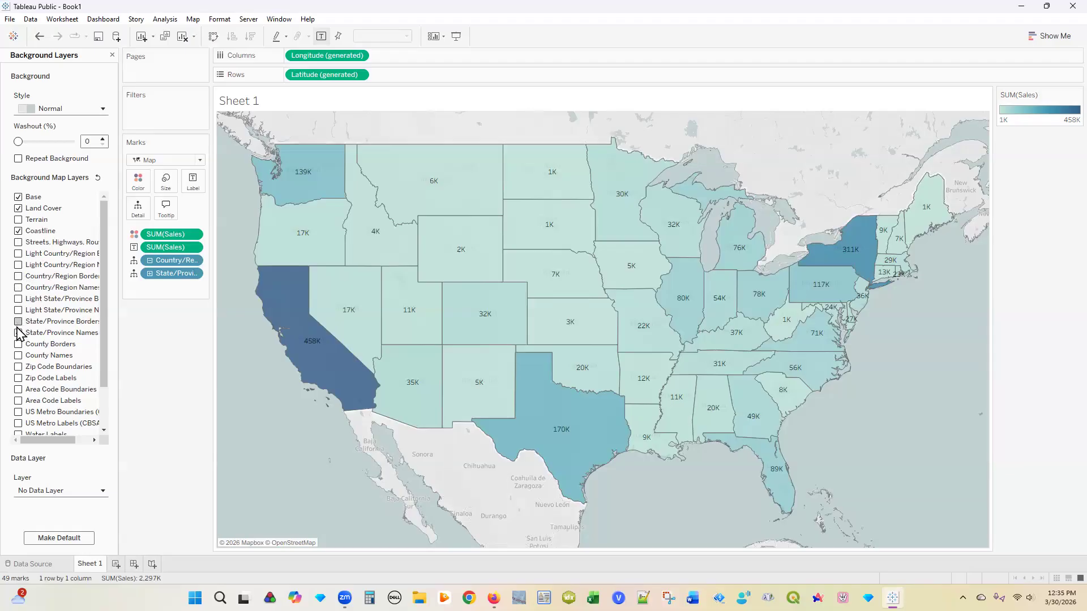
click(18, 333)
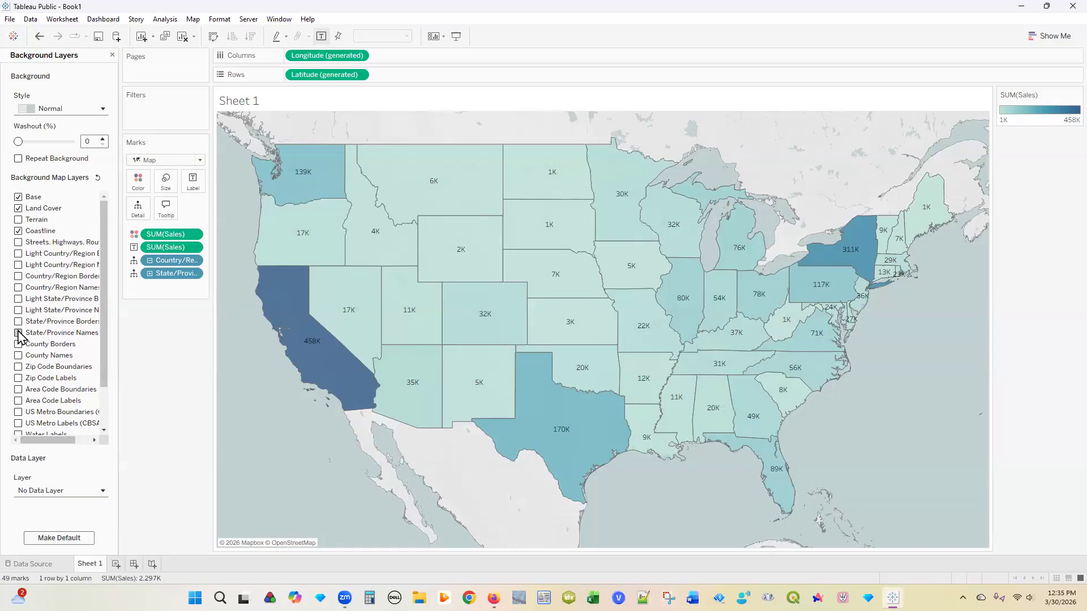
Step: Close the Background Layers pane and select the Country/Region field
click(103, 399)
drag(104, 399, 102, 284)
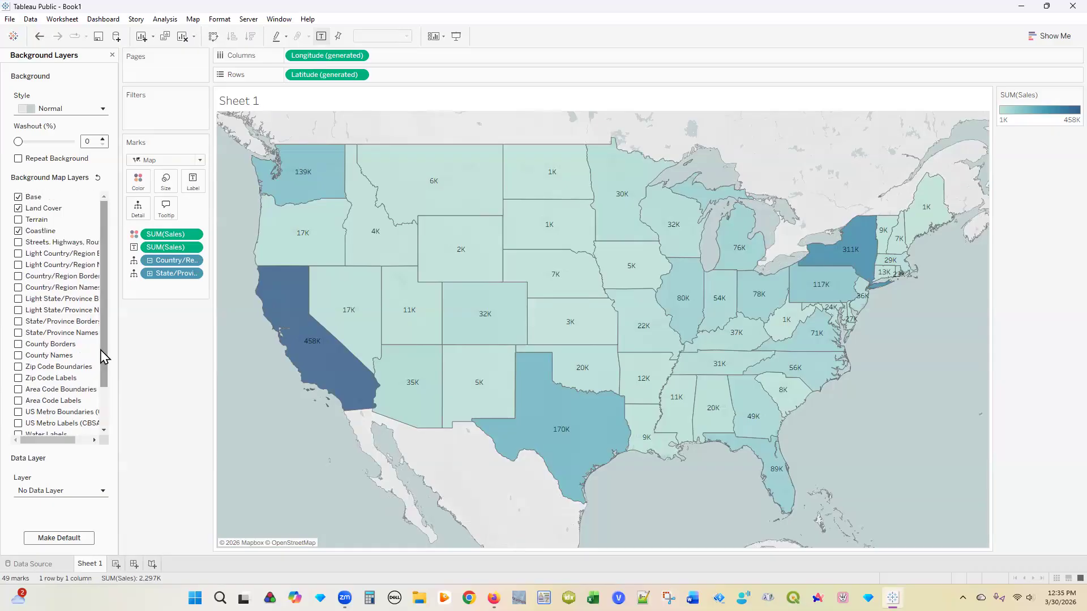
click(112, 55)
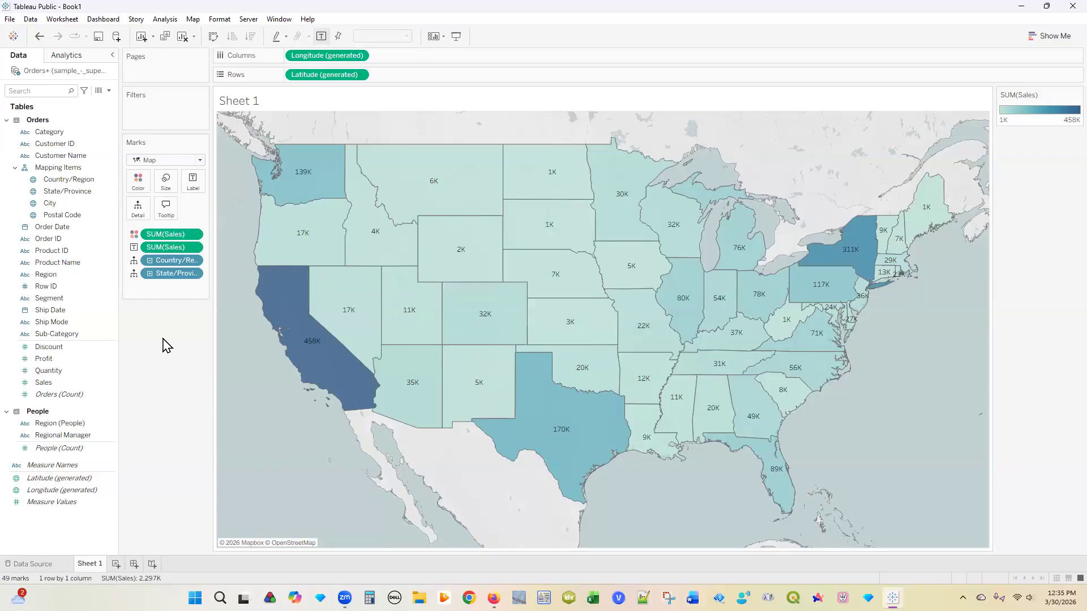
click(54, 180)
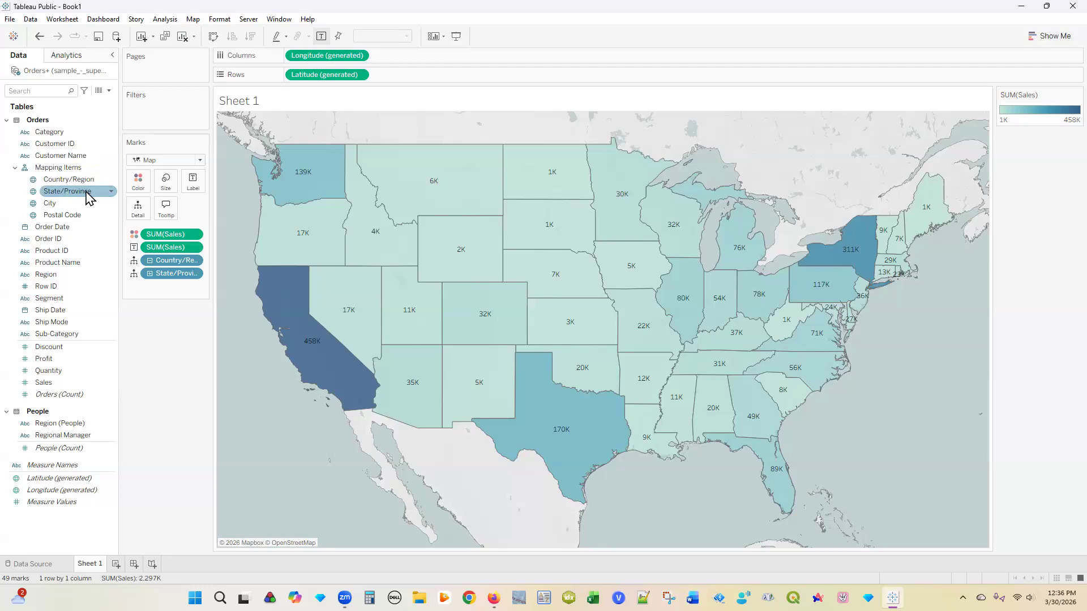
Step: Create a group on the State/Province field and select California in its state list
click(111, 193)
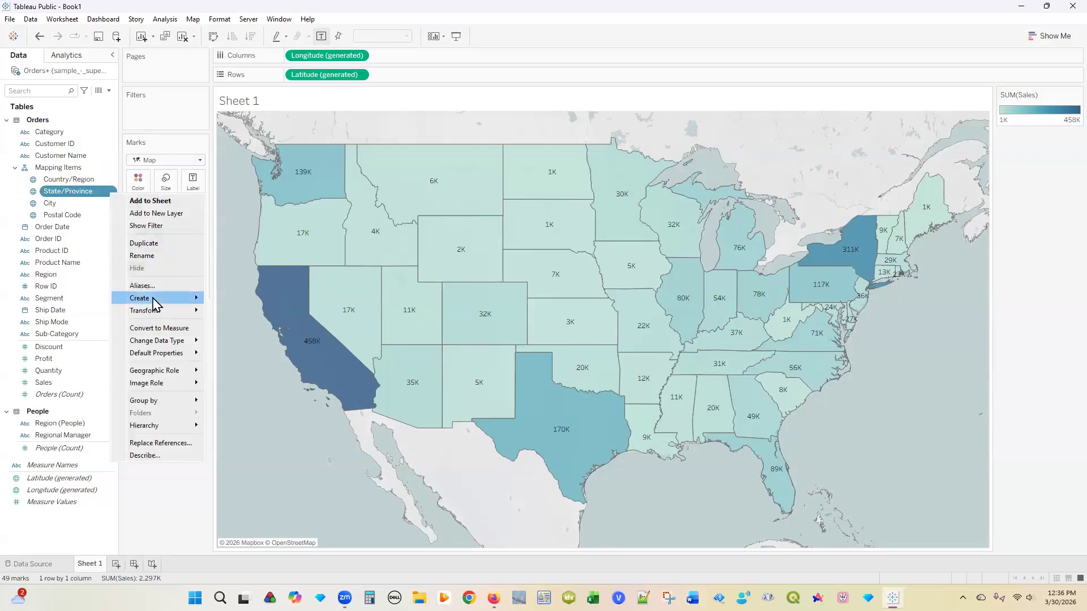
mouse_move(152, 299)
click(87, 190)
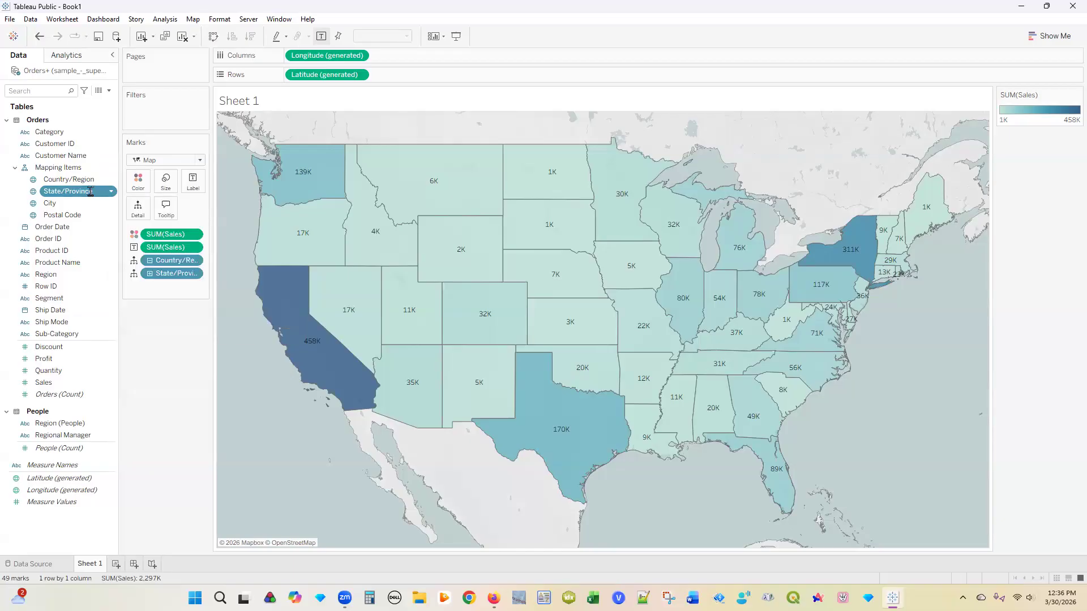
key(Return)
click(113, 194)
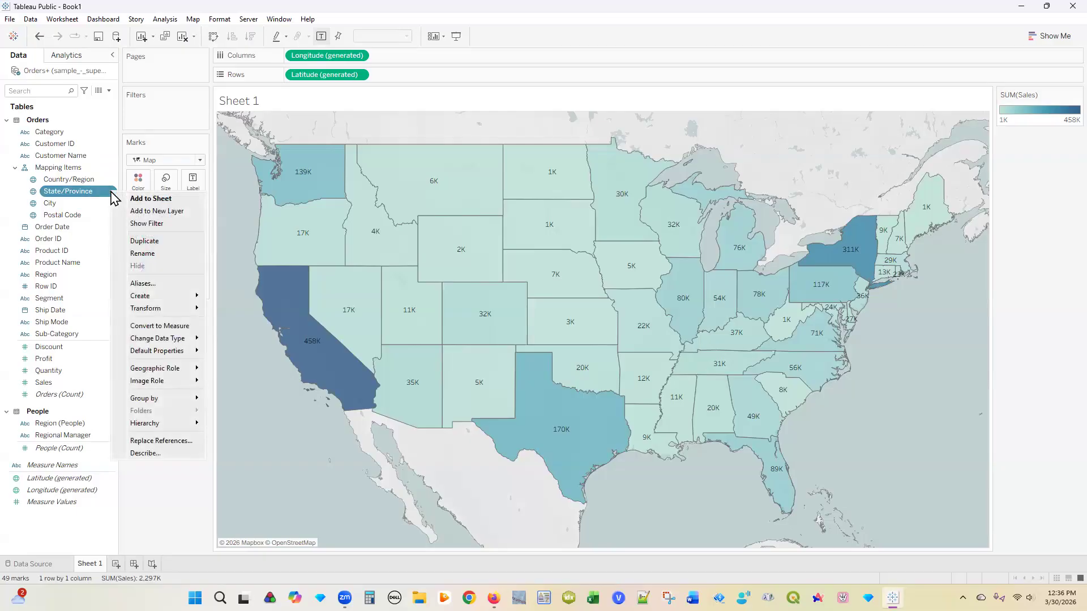
mouse_move(152, 298)
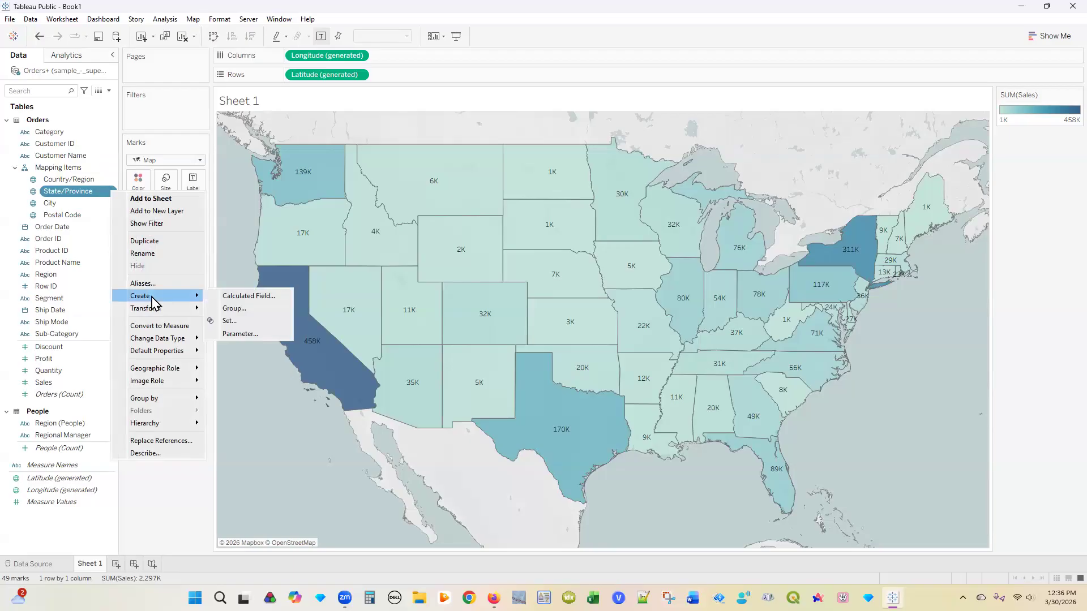
click(253, 310)
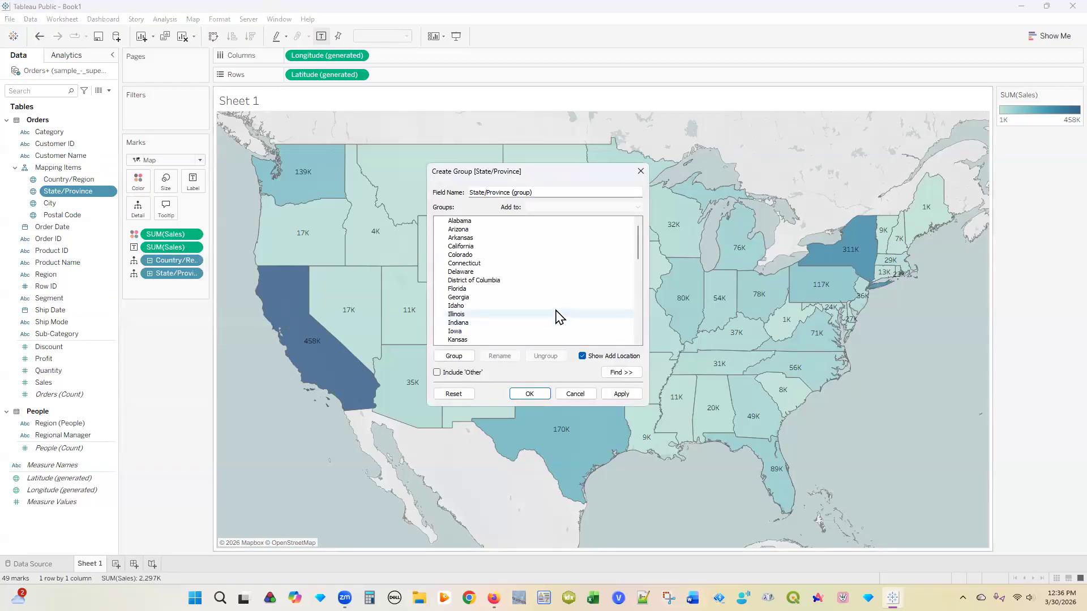
click(498, 250)
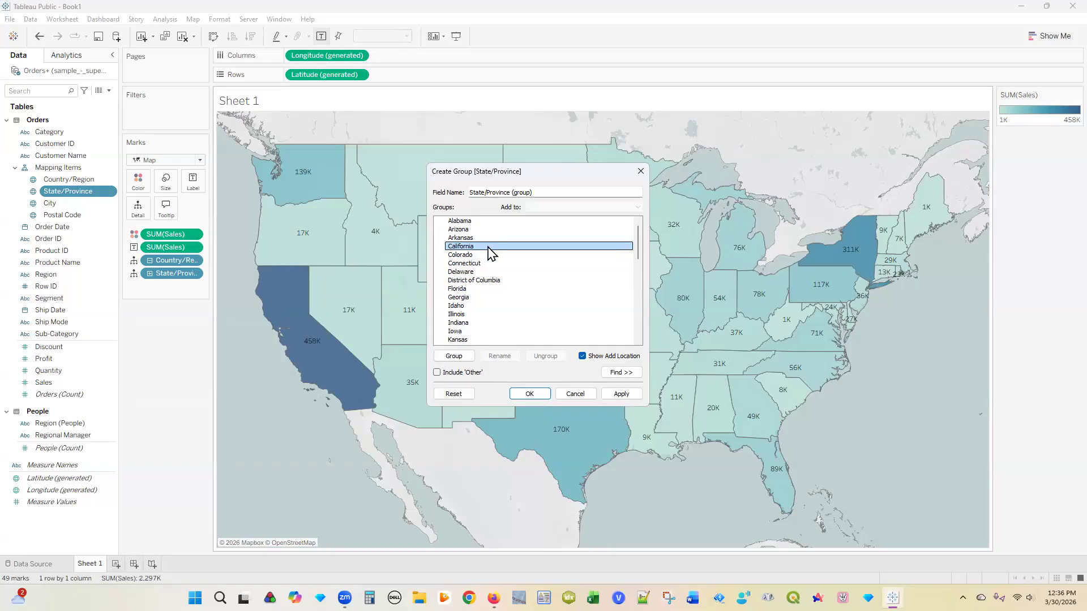
Step: Add Oregon and Washington to California and group the three states together
drag(636, 251, 637, 309)
click(512, 314)
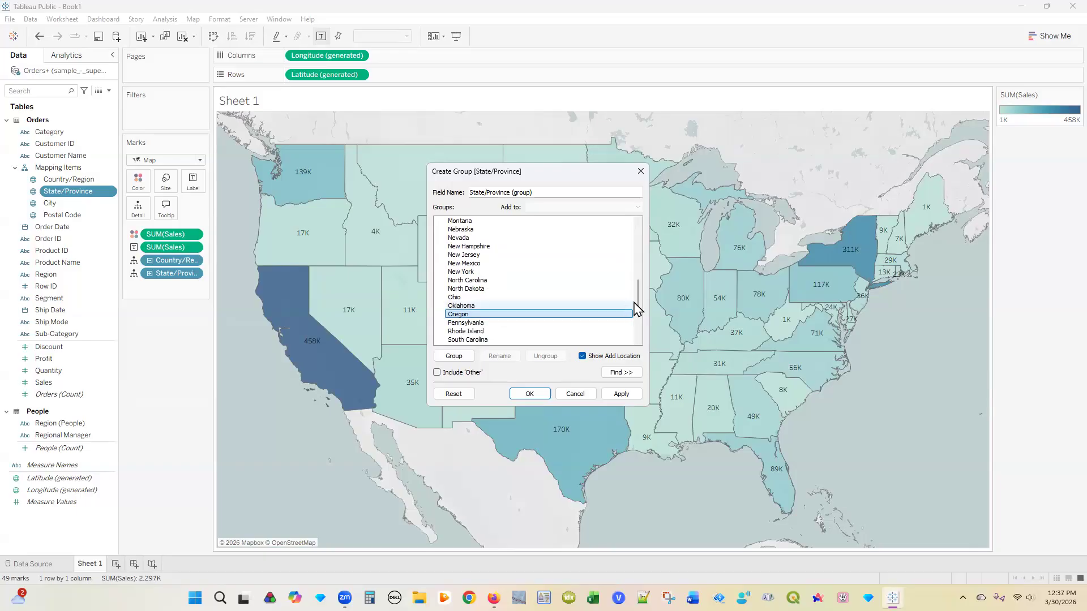
scroll(638, 309, down, 4)
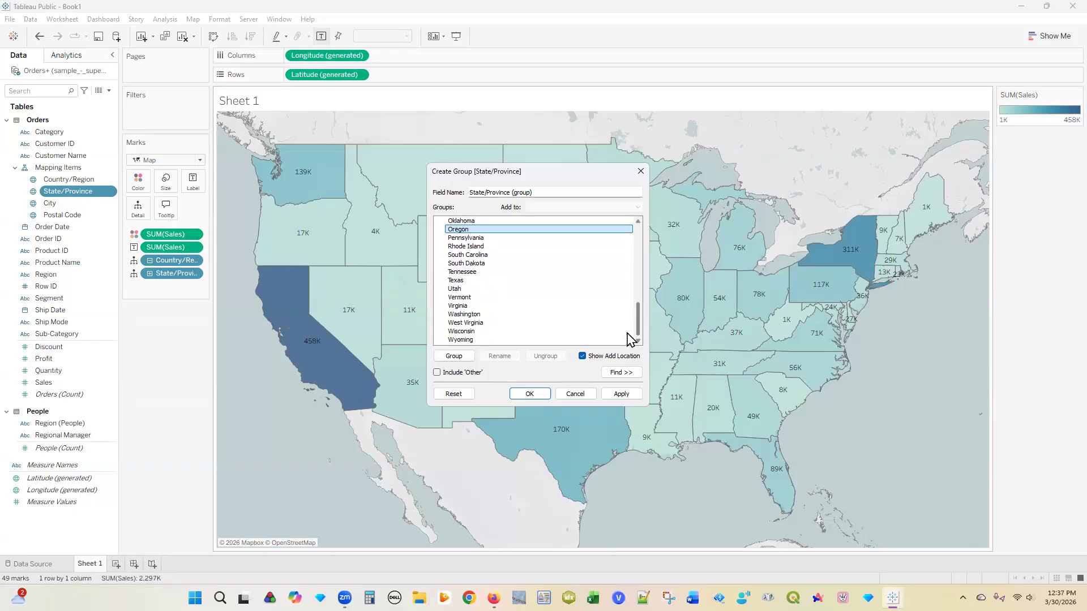
ctrl+click(481, 316)
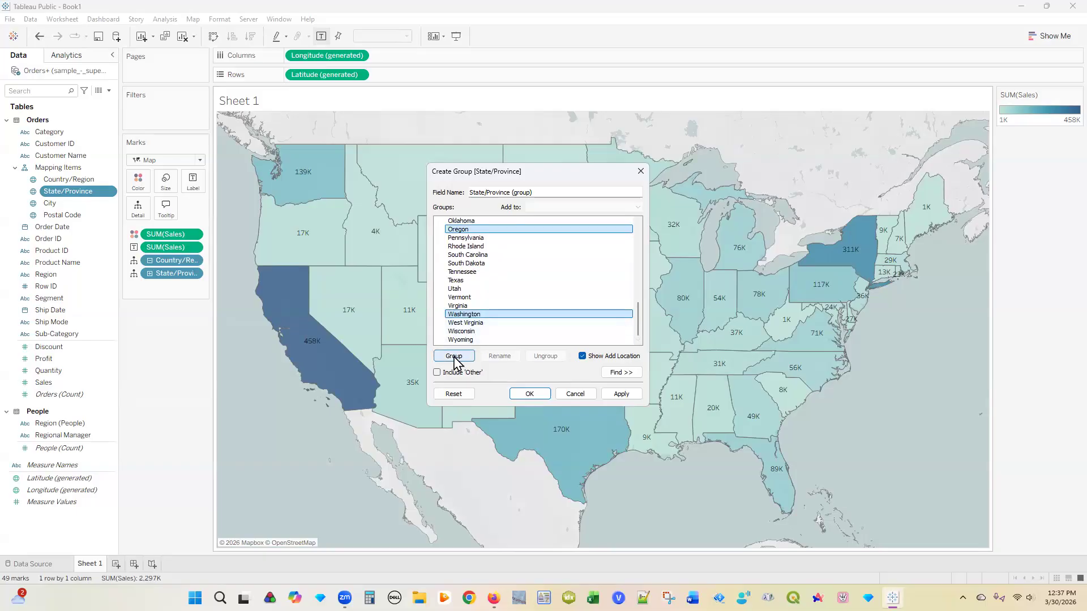
click(454, 357)
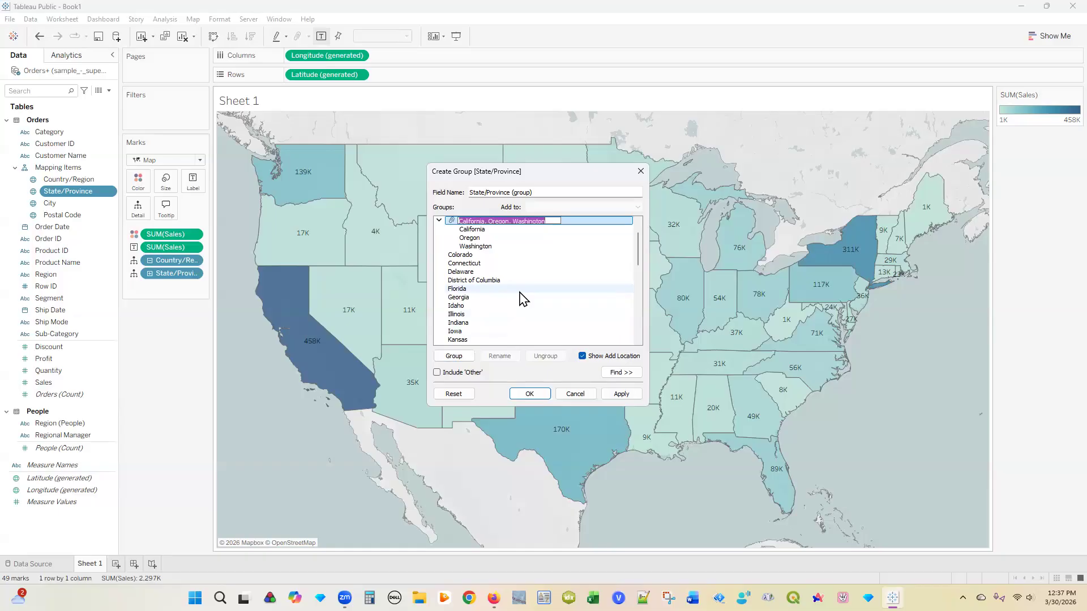
Step: Name the first group West Coast and select Alabama, Florida, Georgia and Louisiana
text(West Coast)
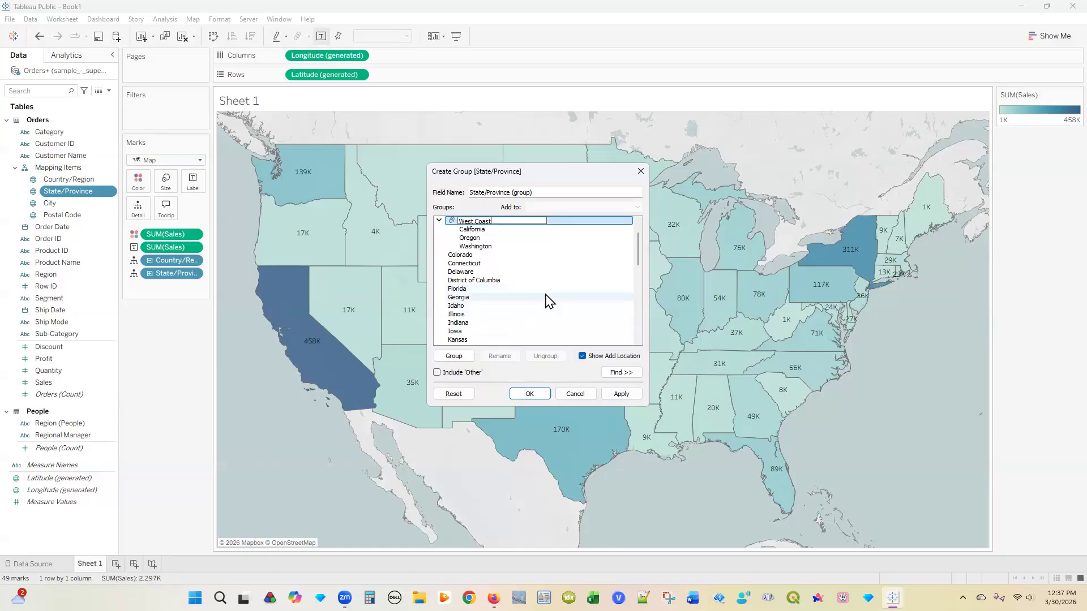
scroll(640, 261, up, 1)
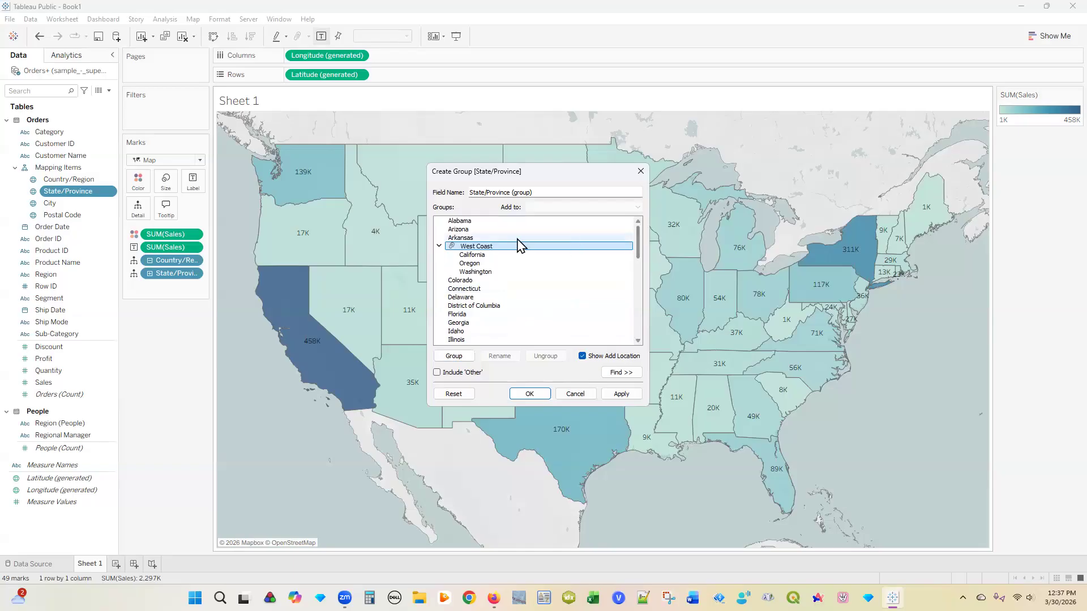
click(477, 222)
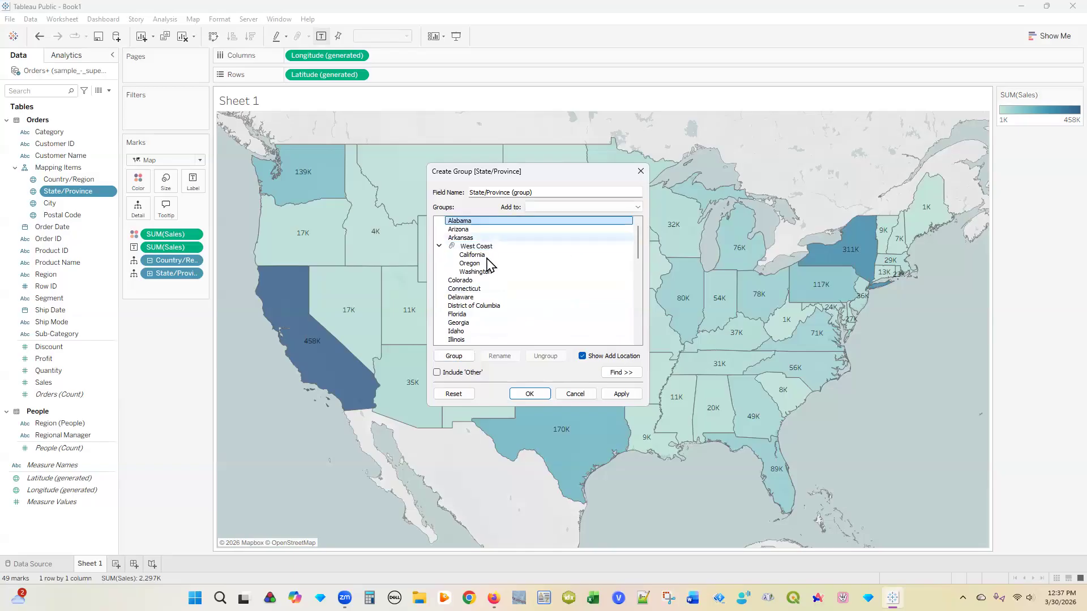
ctrl+click(479, 315)
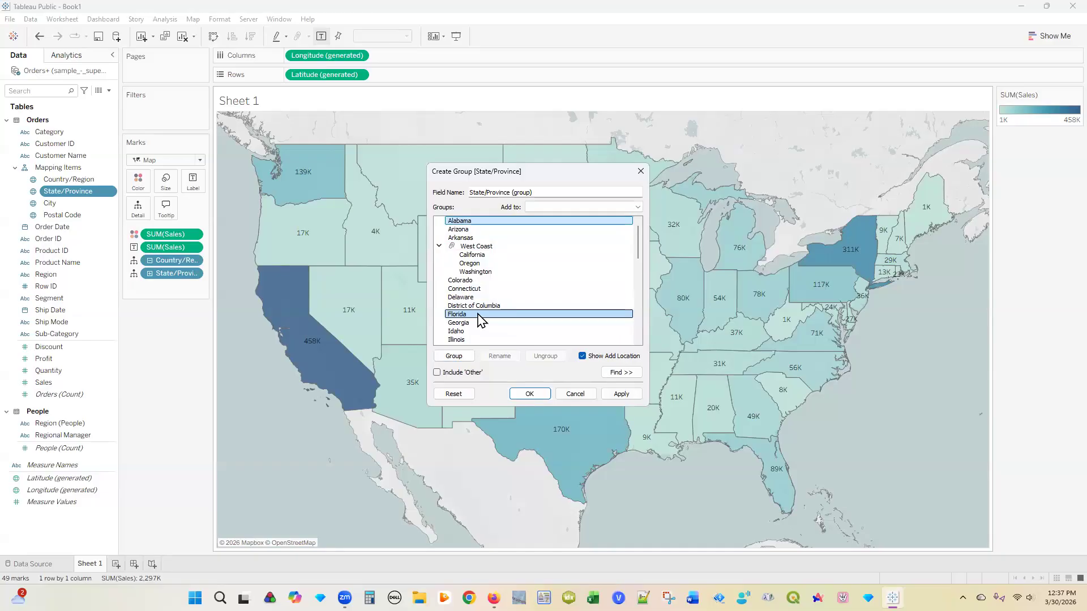
ctrl+click(478, 323)
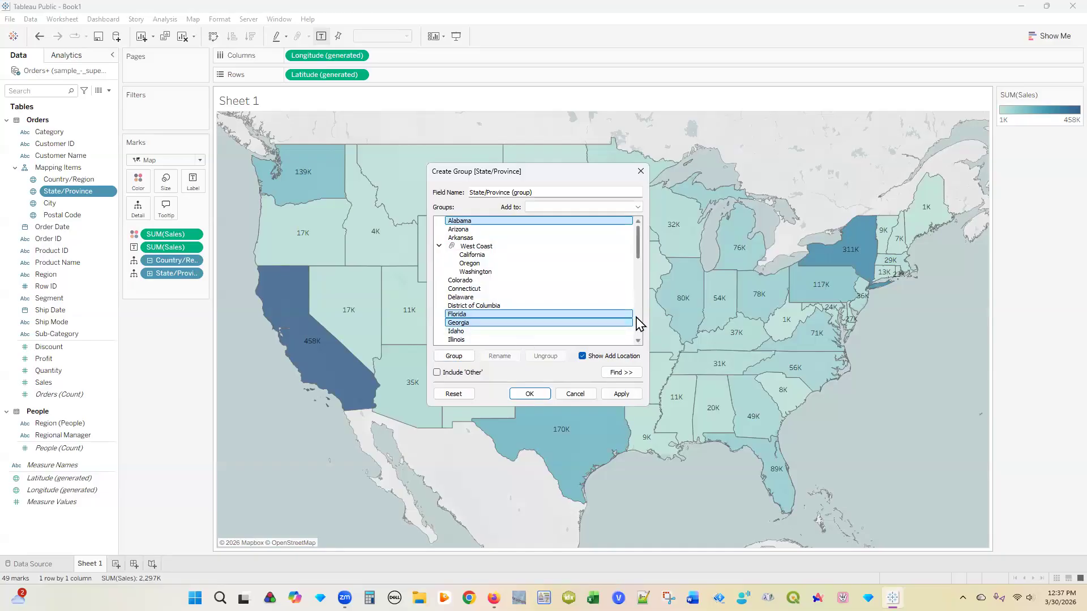
scroll(606, 291, down, 5)
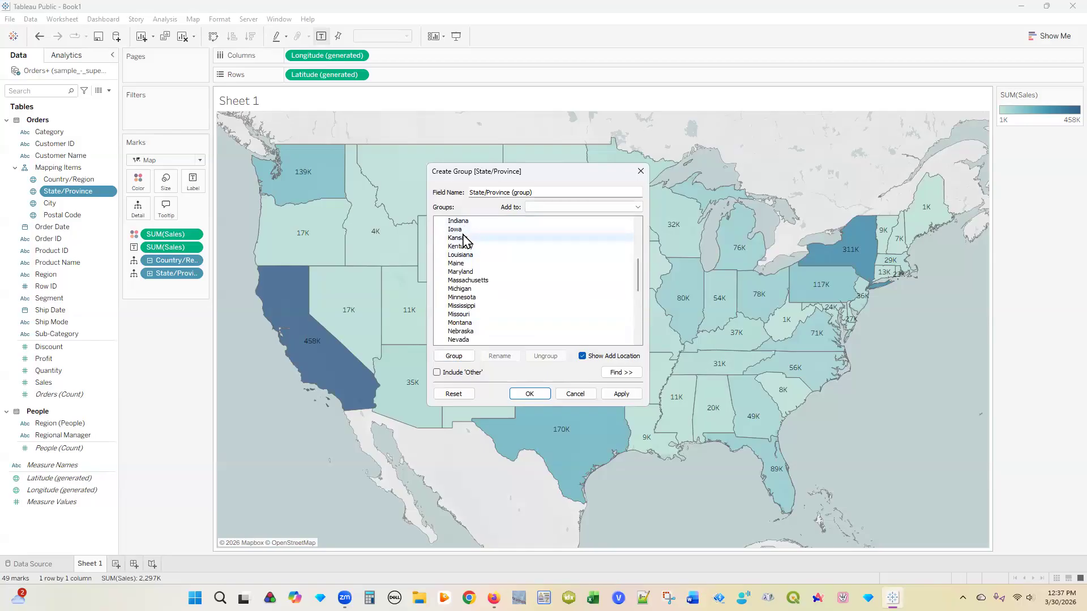
ctrl+click(477, 256)
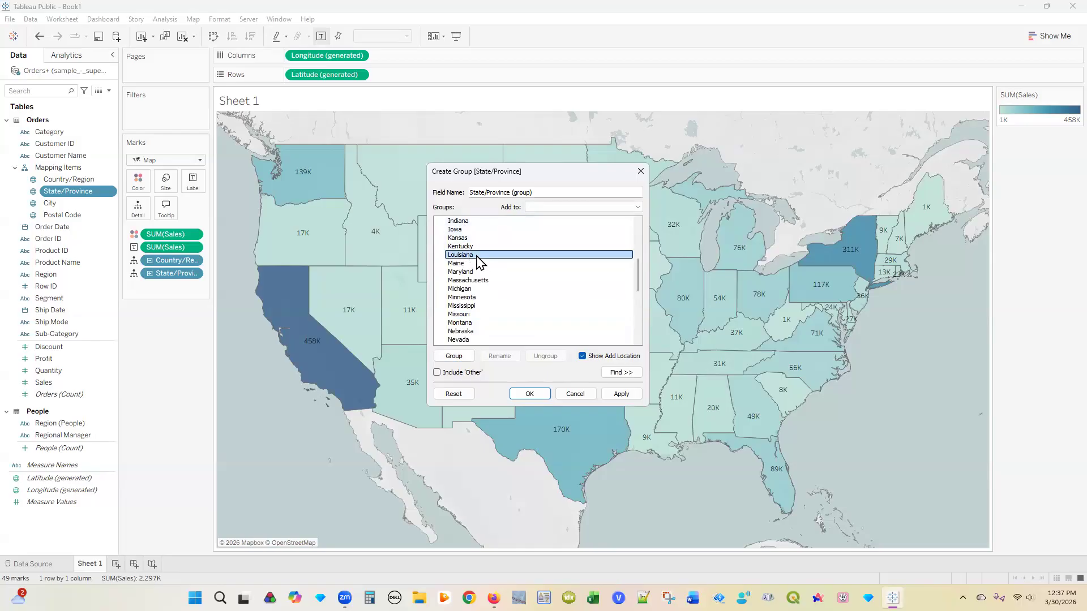
Step: Add Mississippi, South Carolina and Texas, group the selection, and name it South
ctrl+click(478, 309)
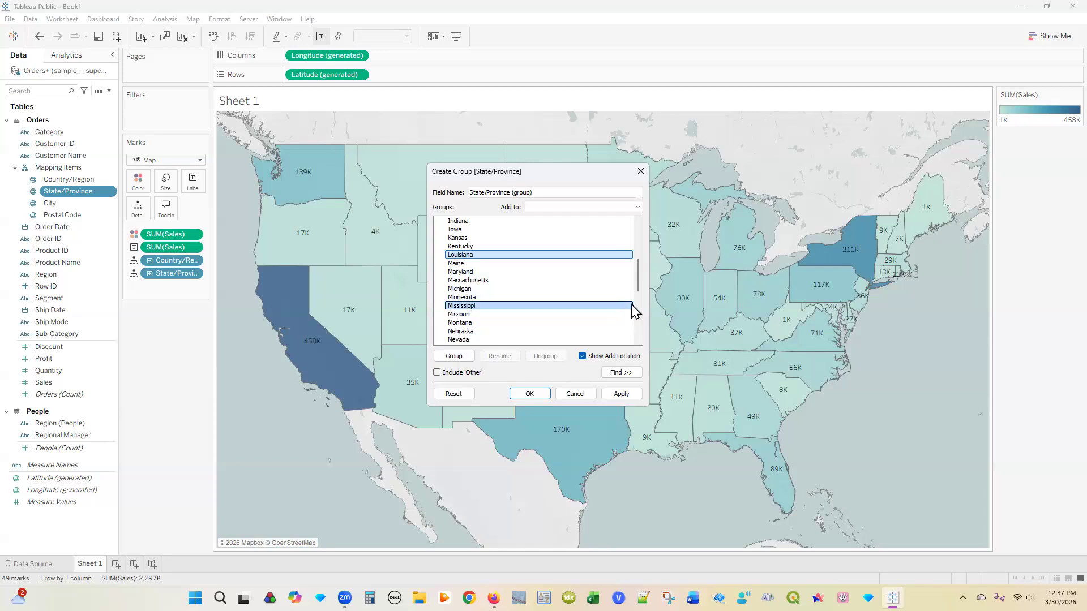
scroll(637, 300, down, 1)
scroll(638, 300, down, 6)
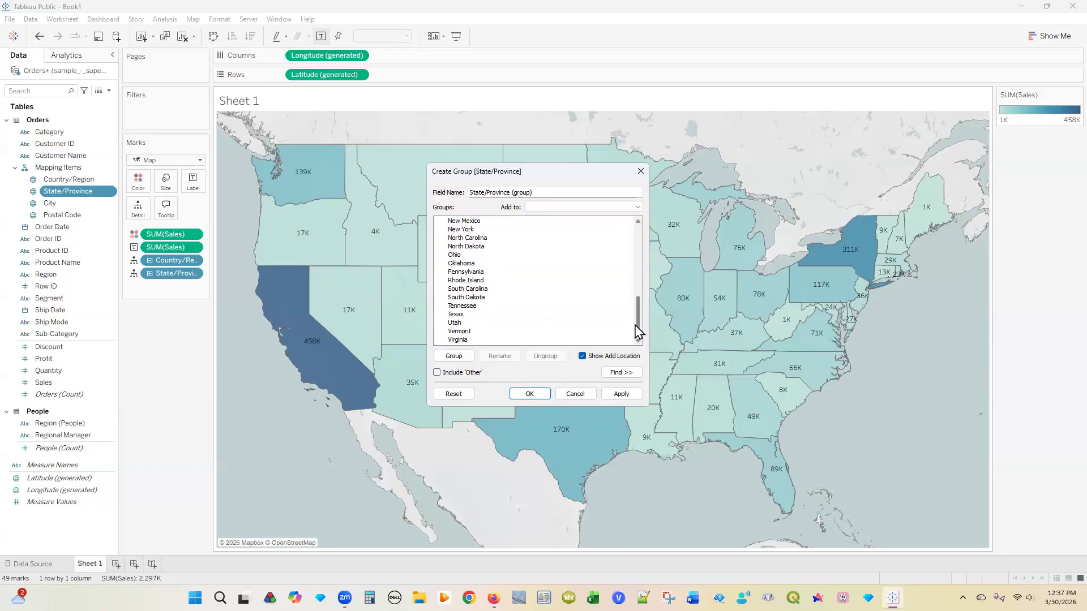
ctrl+click(493, 281)
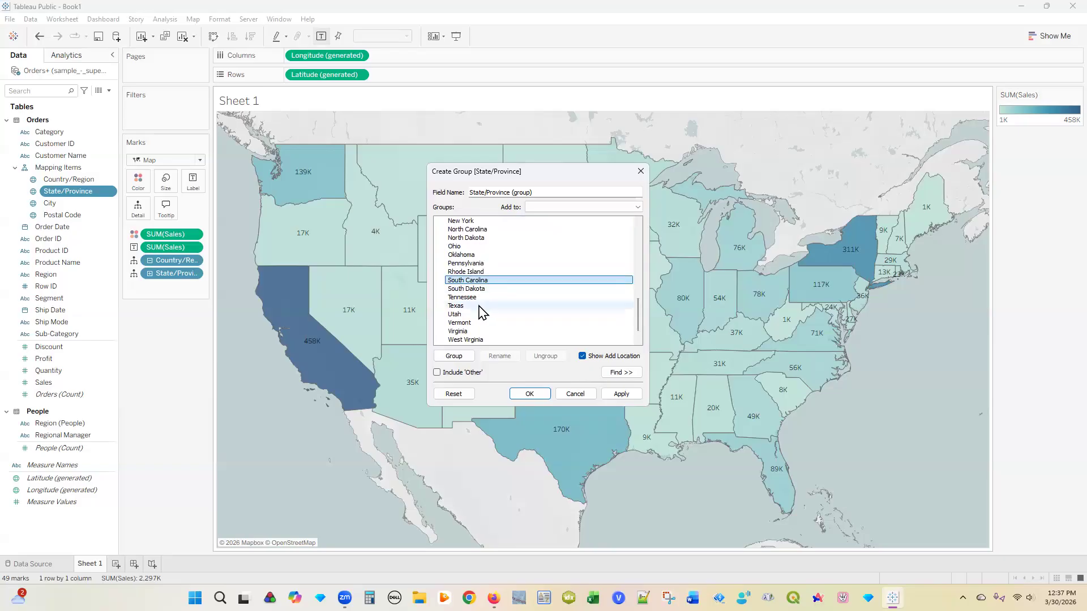
ctrl+click(481, 306)
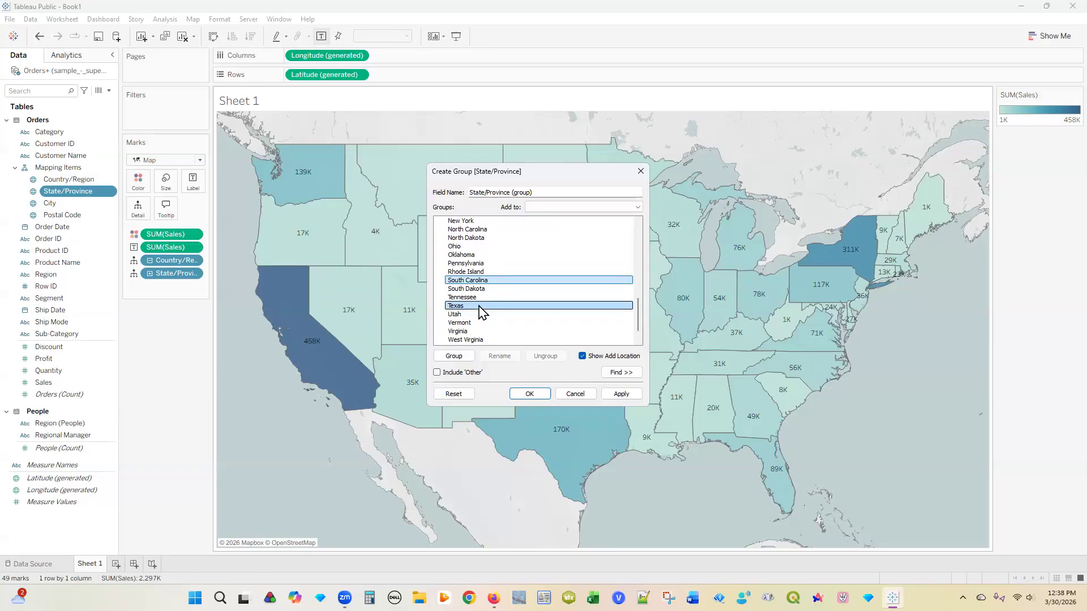
click(454, 356)
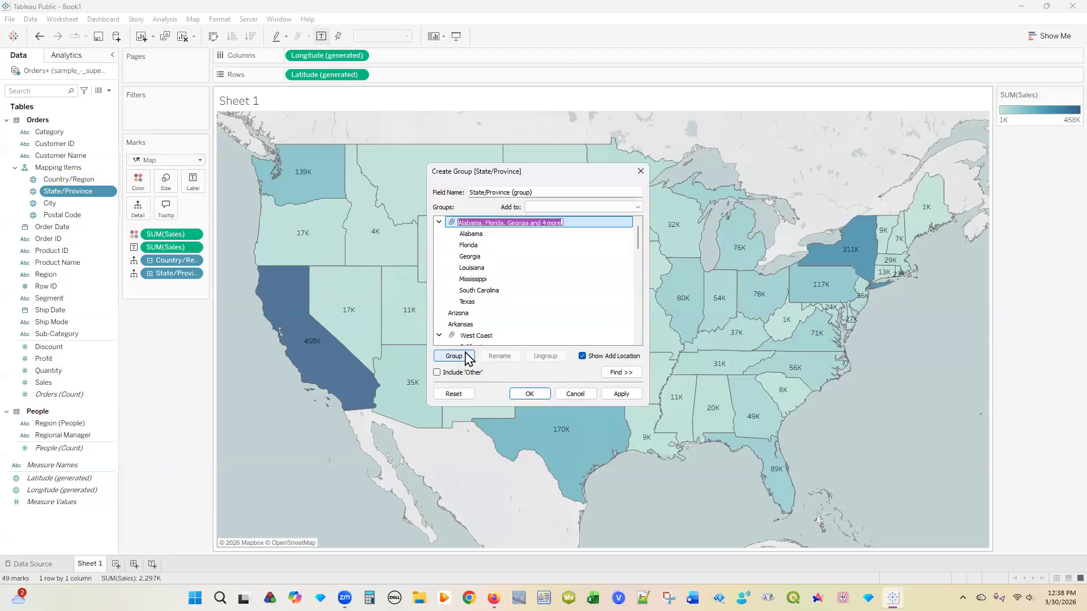
text(South)
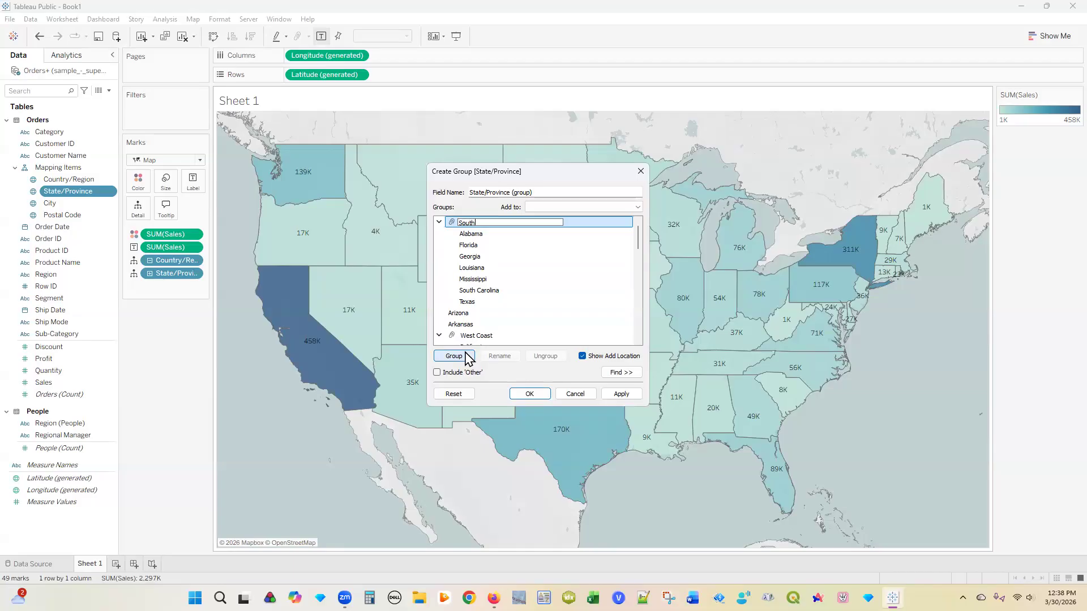
drag(638, 237, 640, 280)
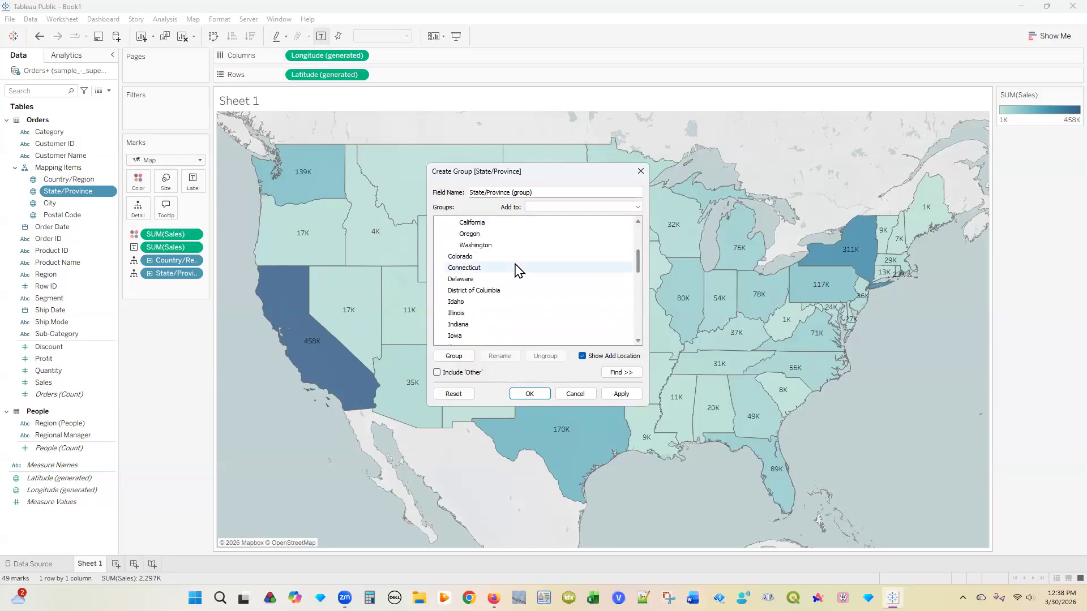
Step: Select Connecticut, Delaware, District of Columbia, Maine, Maryland and Massachusetts in the state list
click(504, 268)
ctrl+click(502, 280)
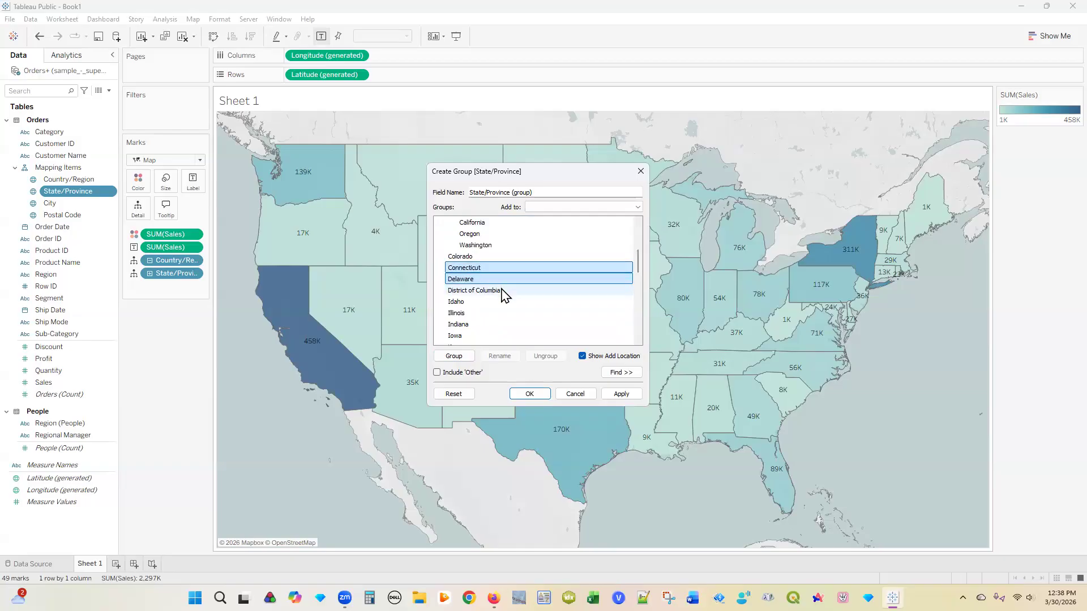
ctrl+click(503, 290)
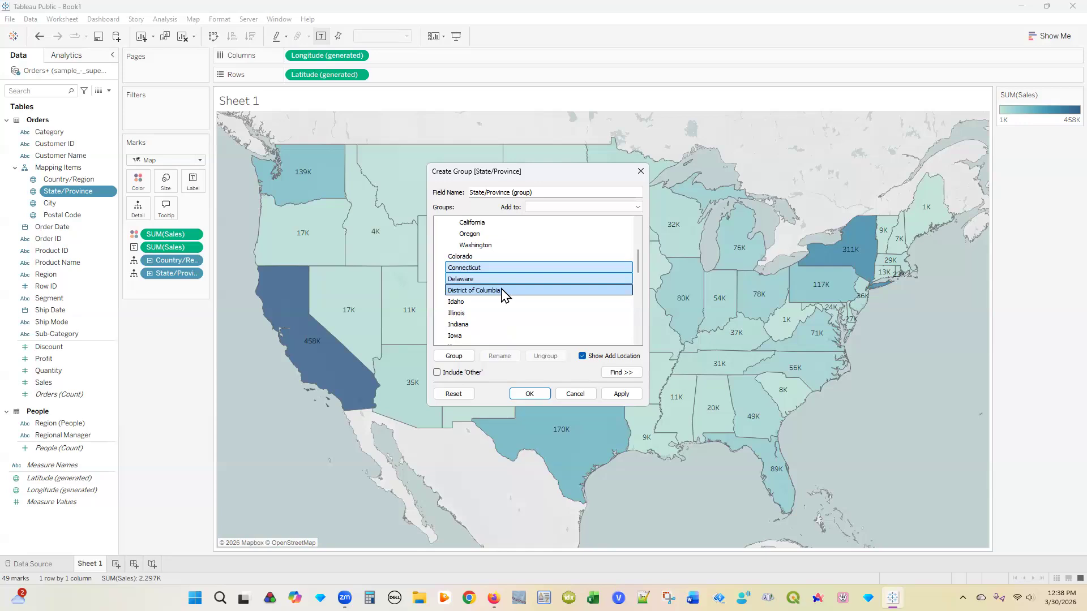
click(638, 315)
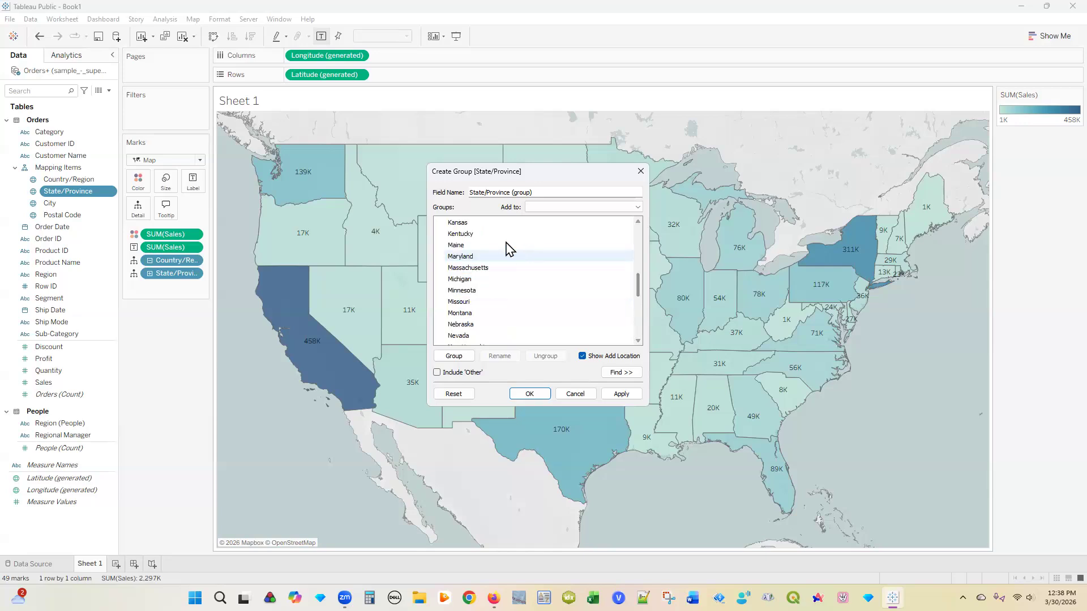
ctrl+click(492, 245)
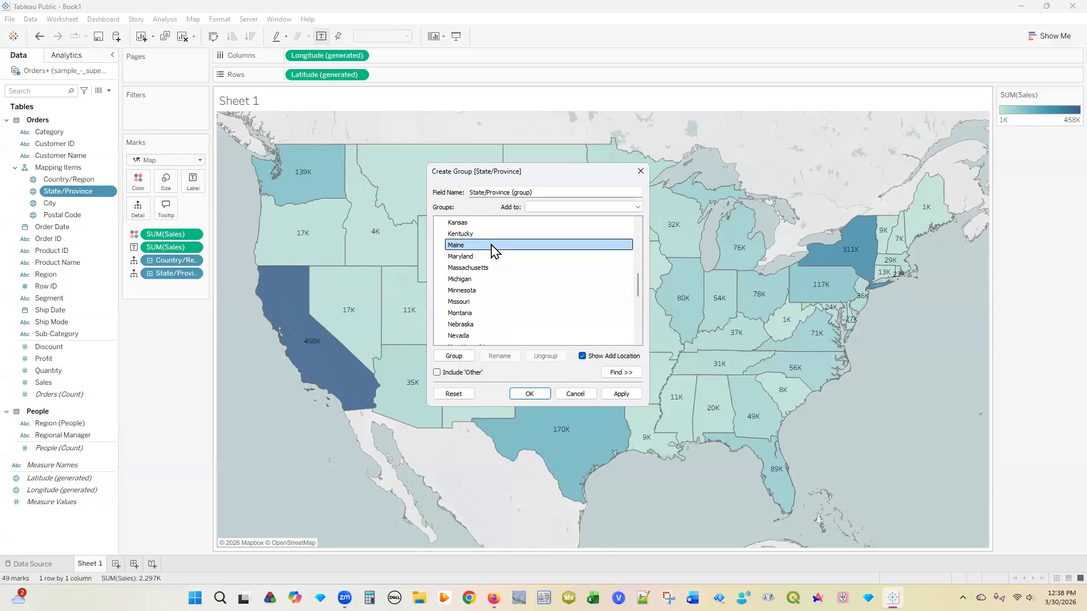
ctrl+click(492, 257)
ctrl+click(490, 268)
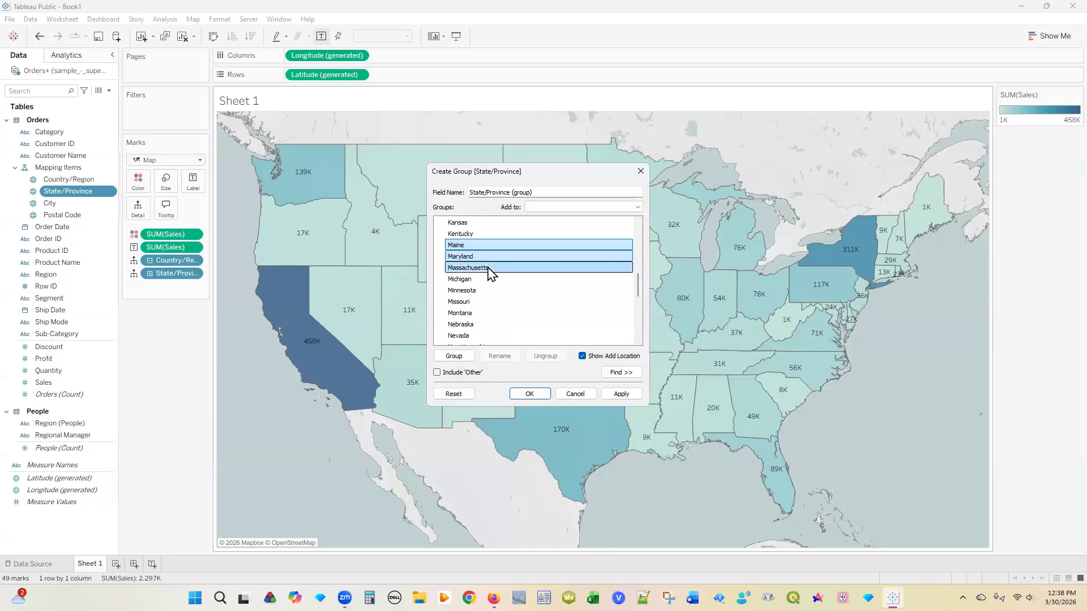
click(638, 323)
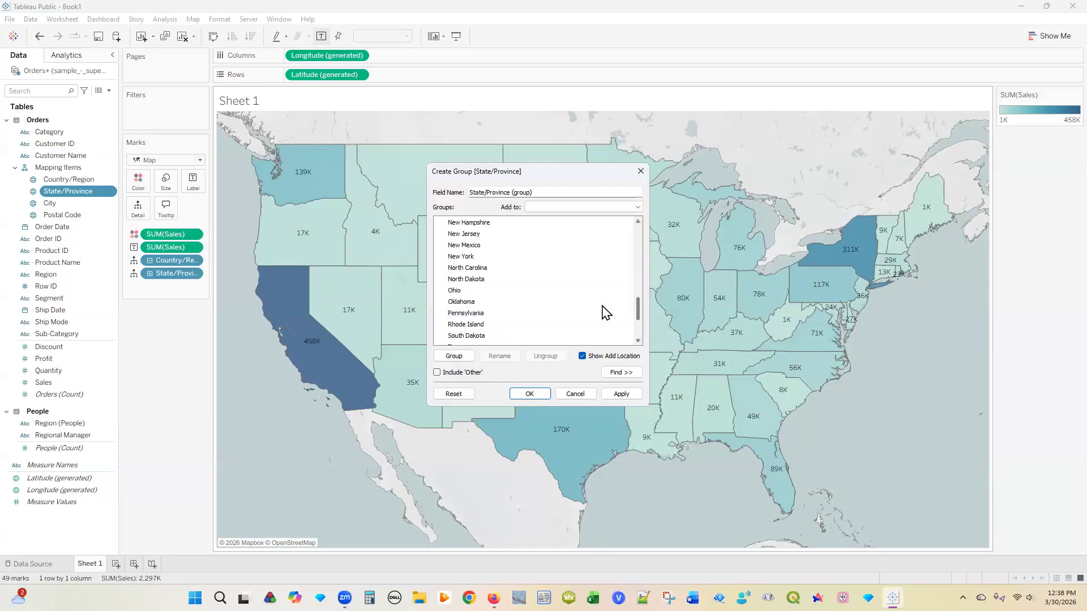
Step: Add New Hampshire, New Jersey, New York, Pennsylvania, Rhode Island, Vermont and West Virginia to the selection
ctrl+click(480, 223)
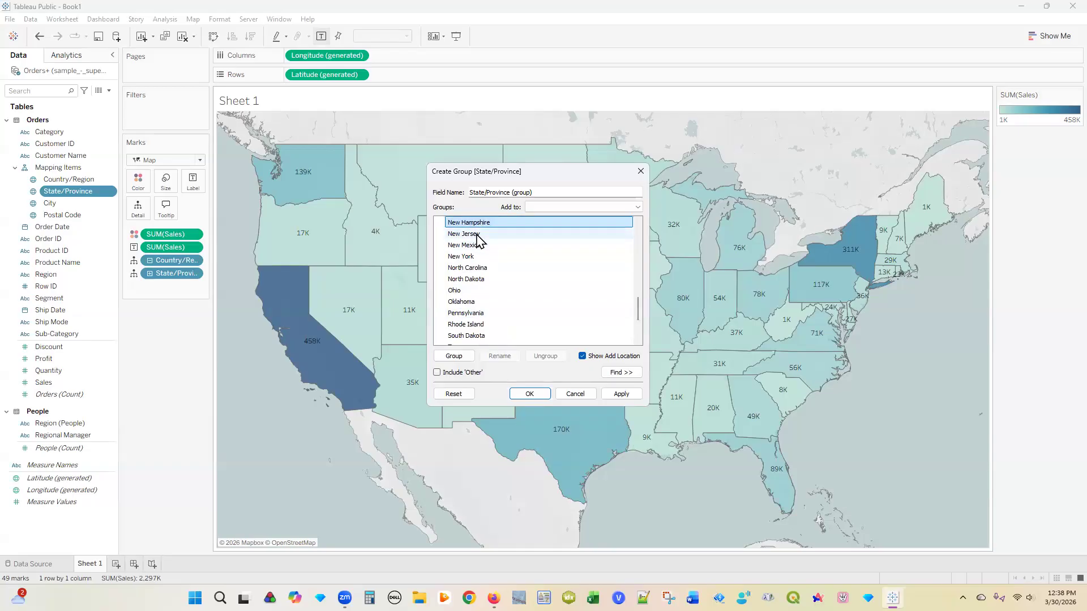
ctrl+click(479, 235)
ctrl+click(478, 246)
ctrl+click(479, 246)
ctrl+click(476, 257)
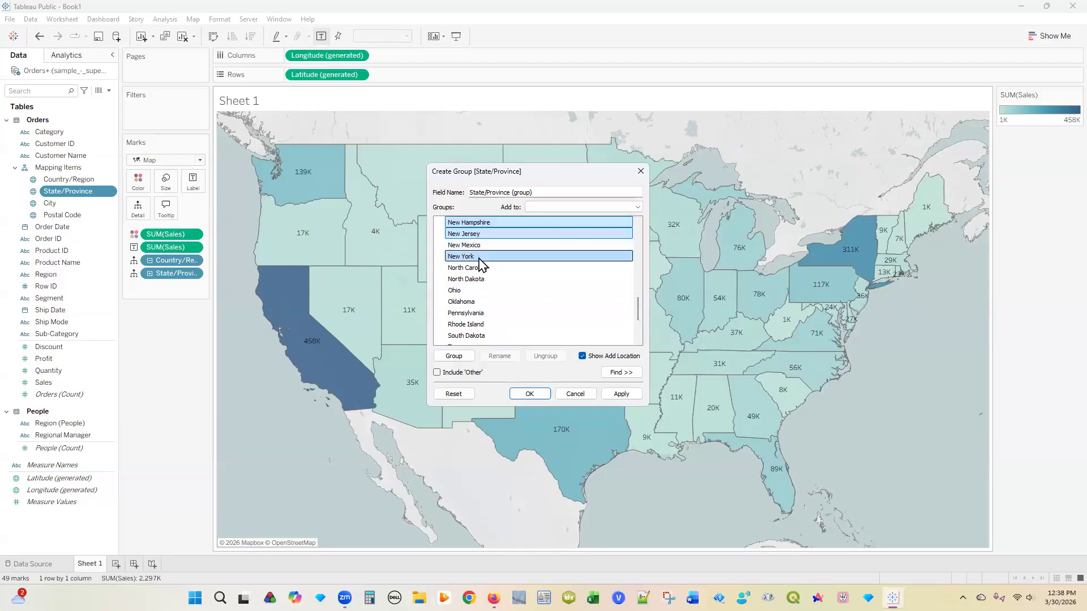
ctrl+click(486, 314)
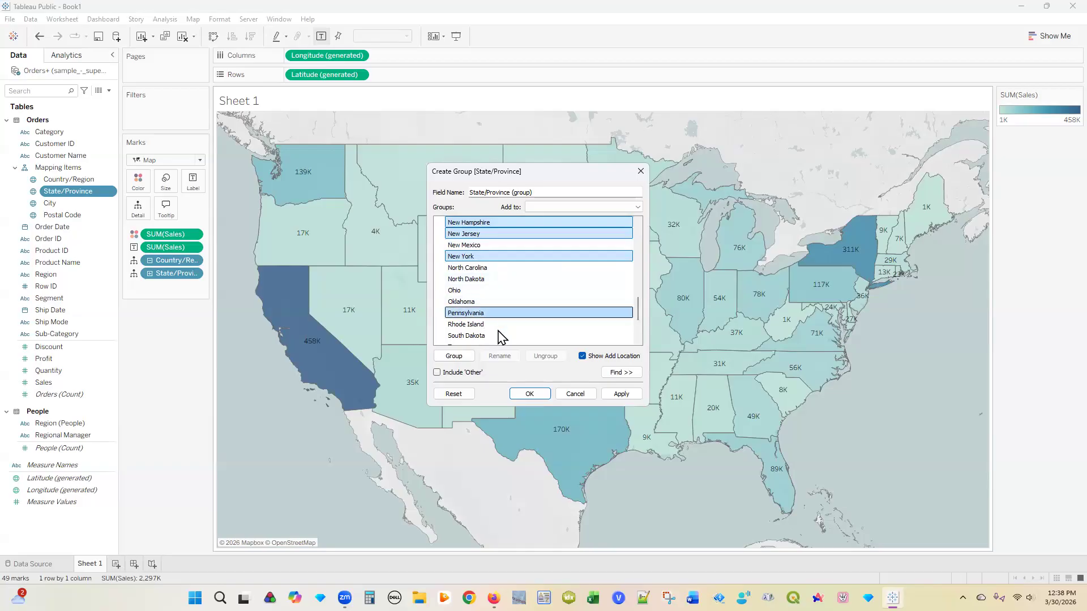
ctrl+click(492, 326)
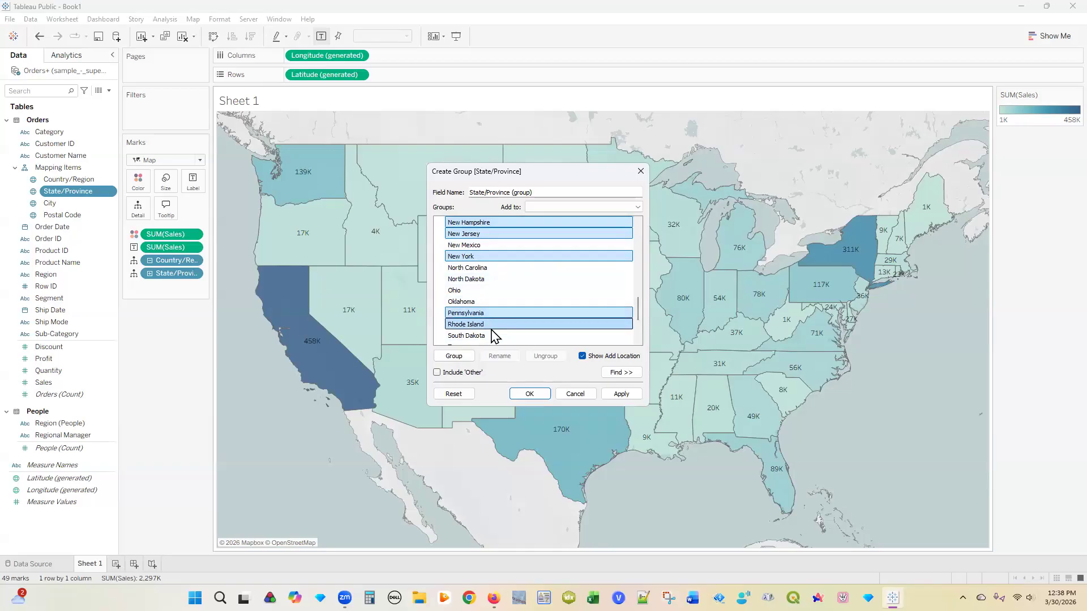
drag(638, 315, 596, 325)
ctrl+click(478, 291)
ctrl+click(496, 314)
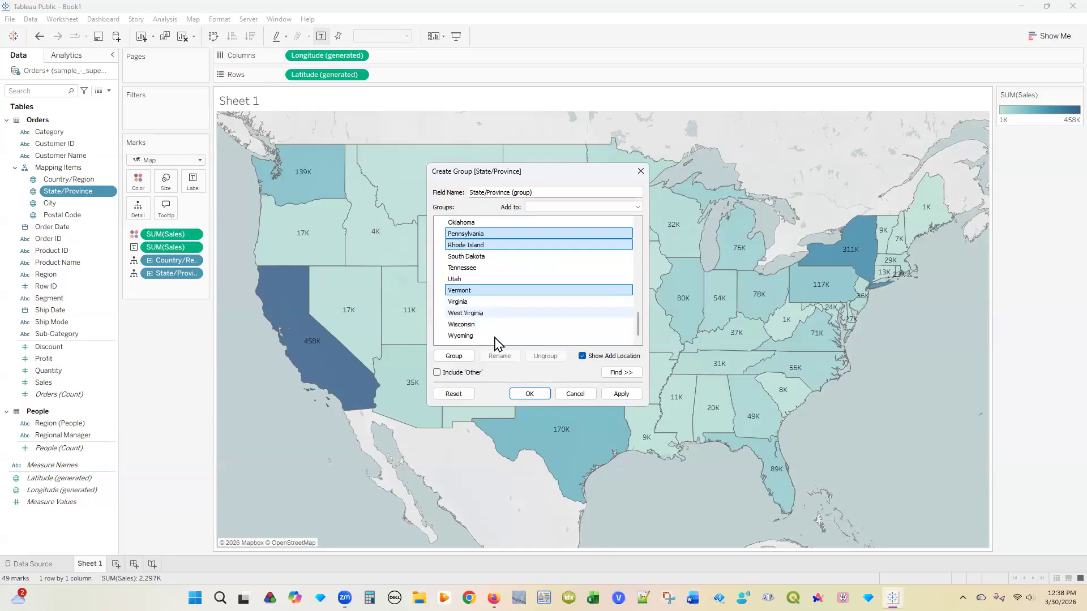
Step: Group the selected eastern states as East Coast and include an Other group for remaining states
click(454, 357)
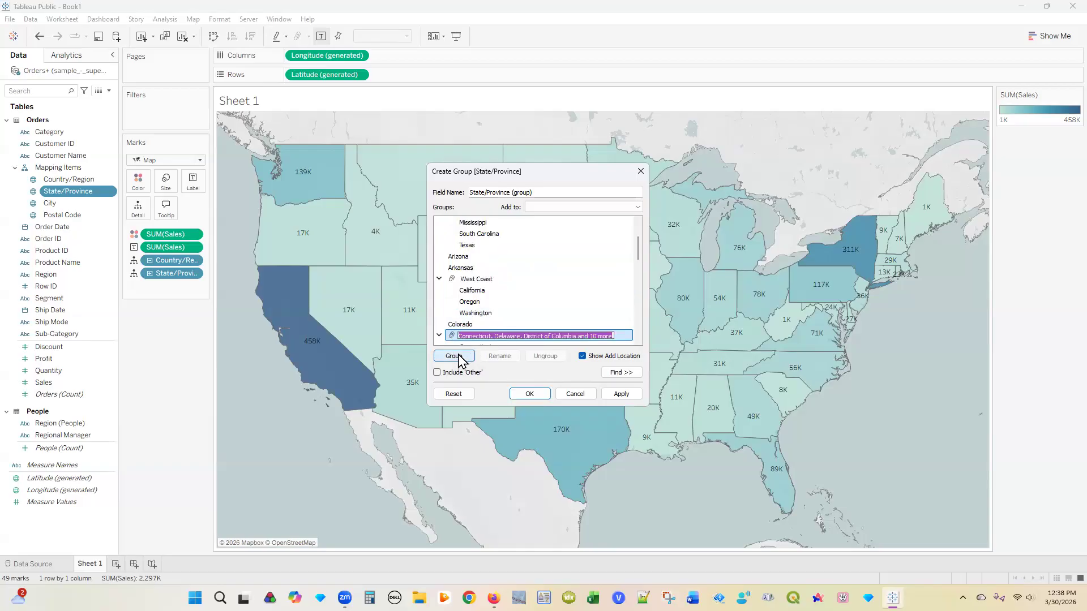
text(East Coast)
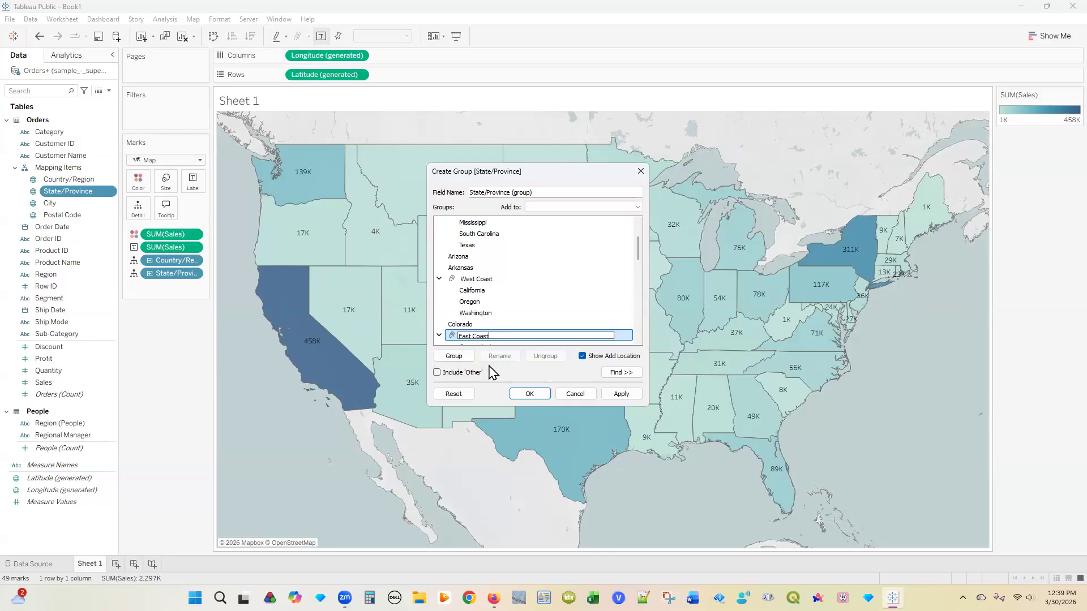
click(437, 373)
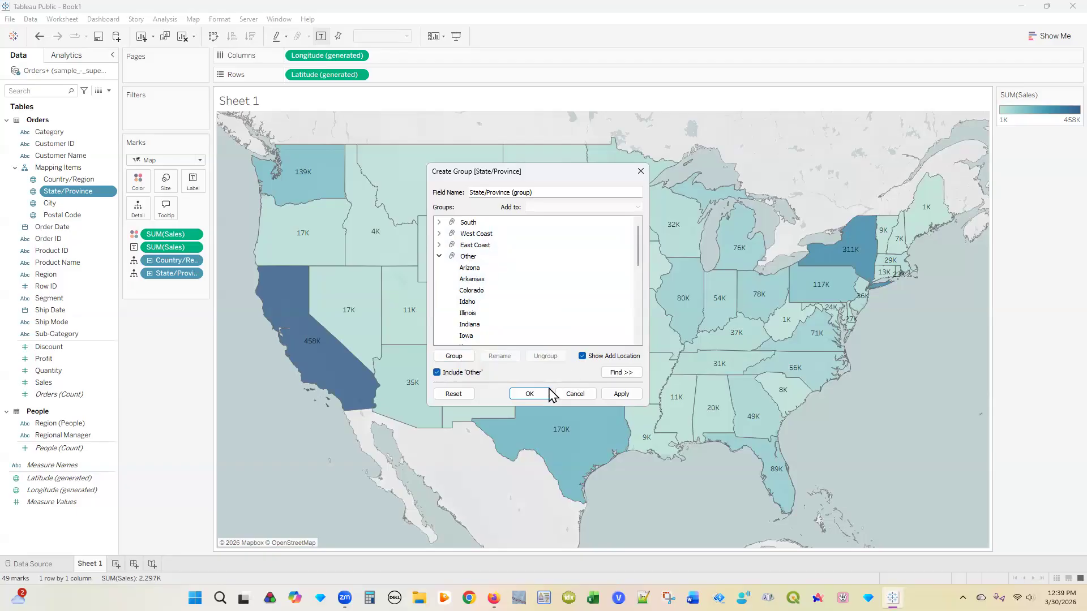
Step: Confirm the grouping with OK and bring up the State/Province (group) field's options
click(530, 394)
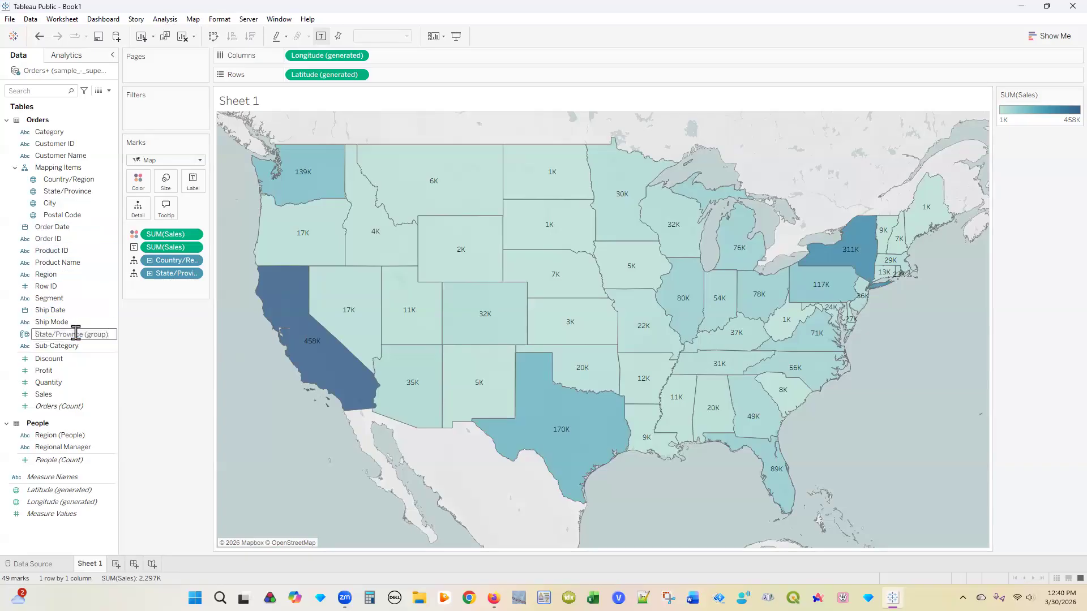
click(111, 336)
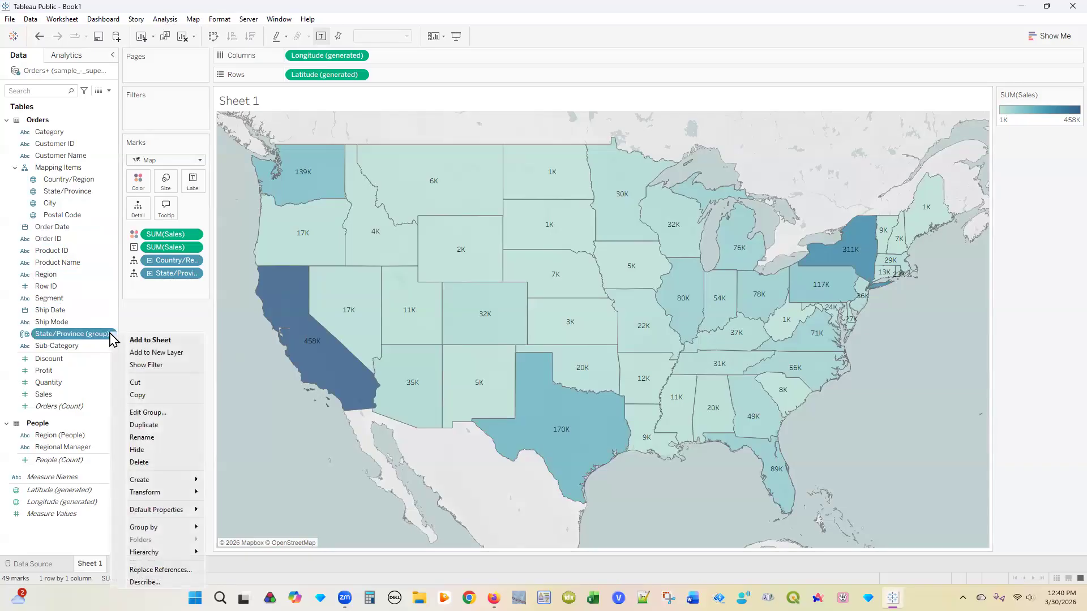
Step: Edit the State/Province (group) field, renaming its Other group to Central
click(150, 413)
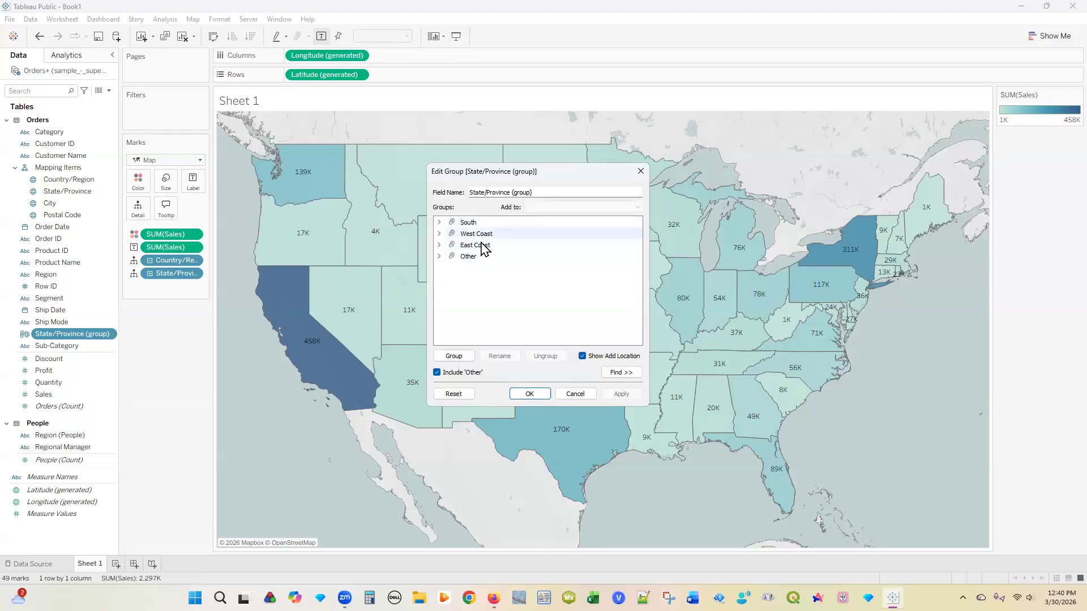
click(472, 258)
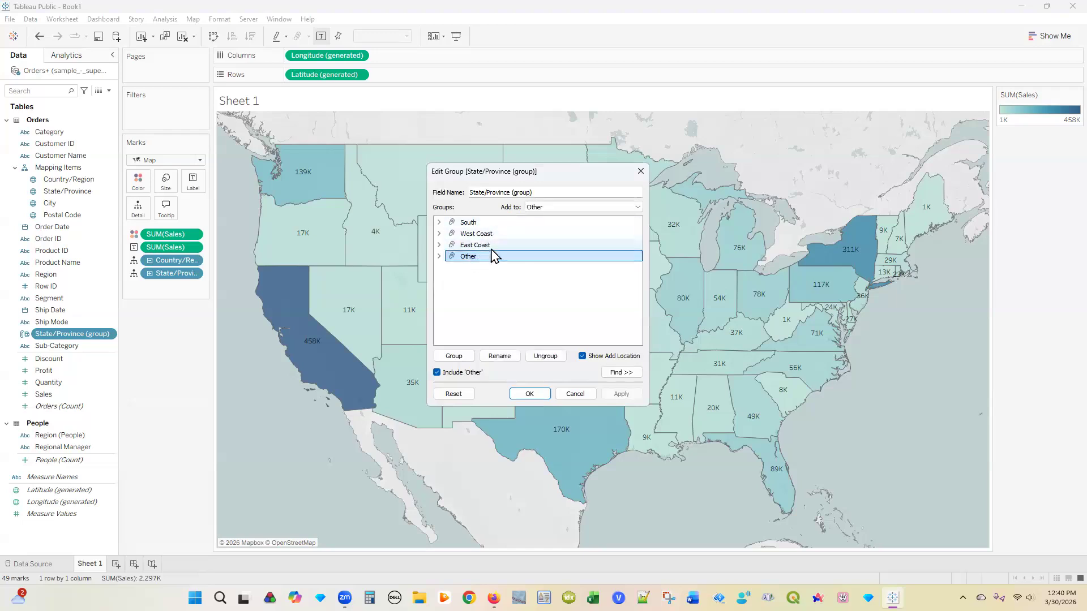
double_click(491, 258)
click(472, 258)
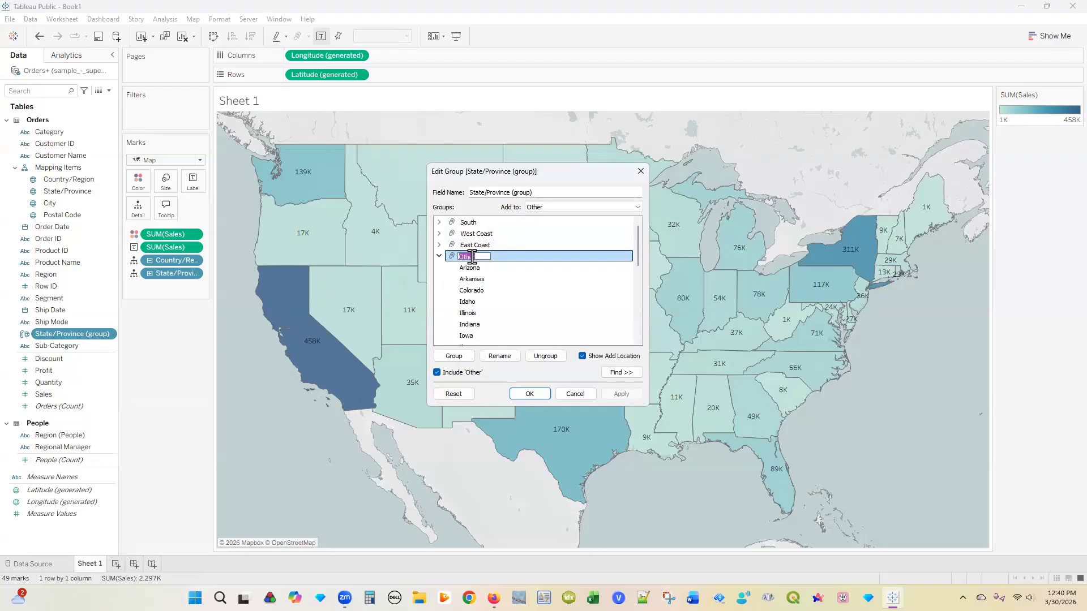
text(Central)
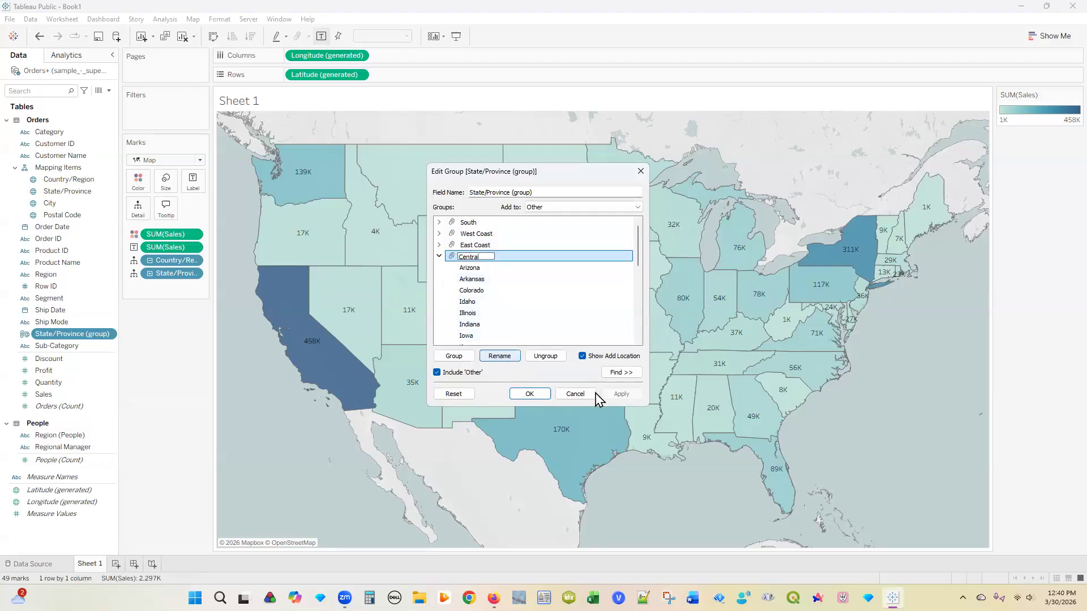
click(530, 394)
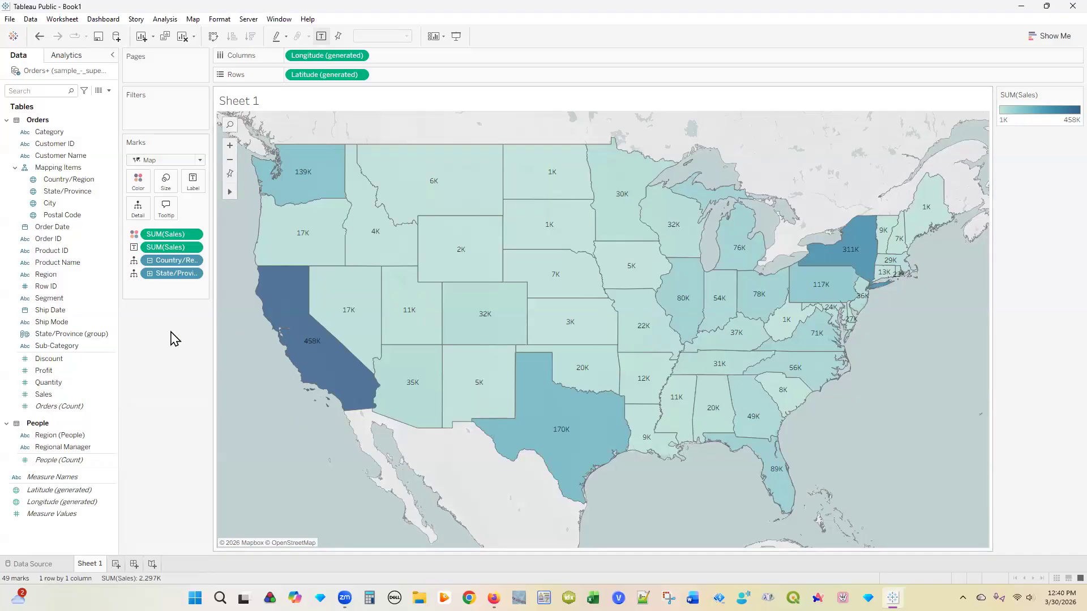
Step: Put State/Province (group) on Color so East Coast, South, West Coast and Central each shade the map
click(88, 336)
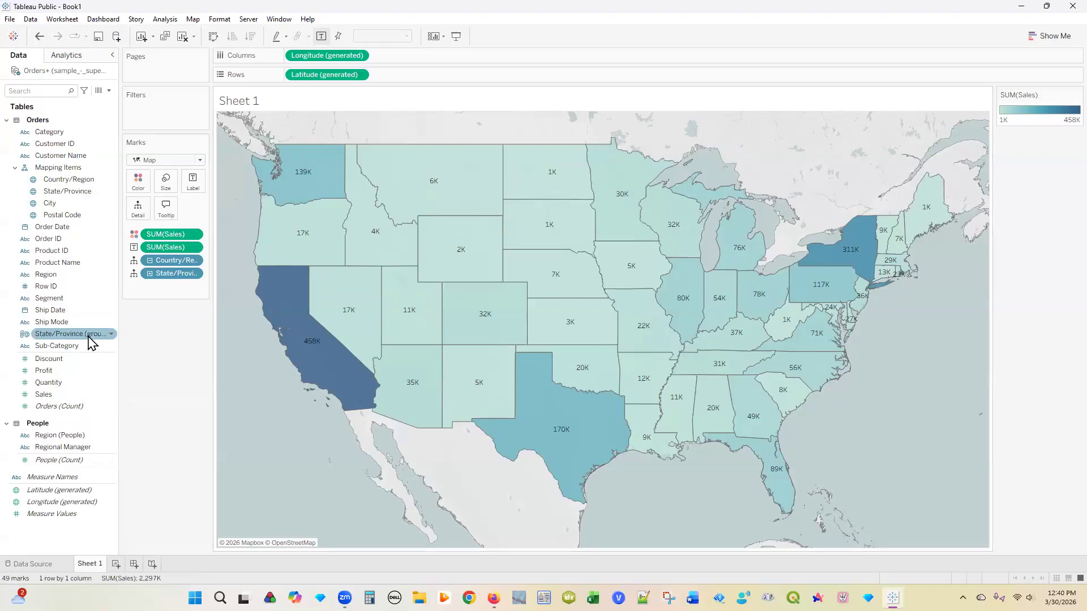
ctrl+click(111, 346)
drag(123, 323, 146, 324)
ctrl+click(141, 348)
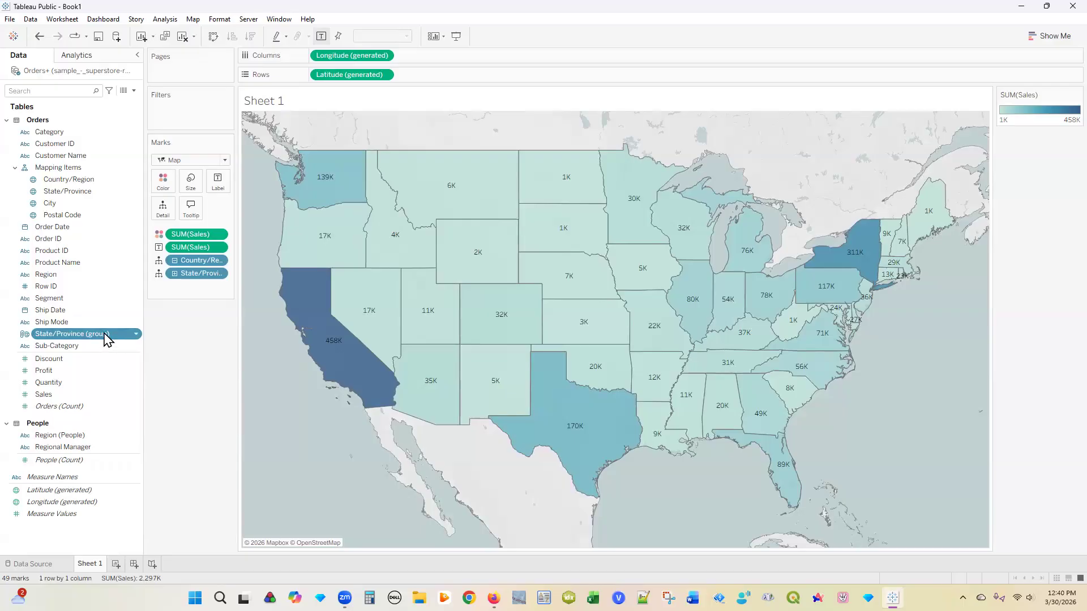
drag(107, 340, 168, 188)
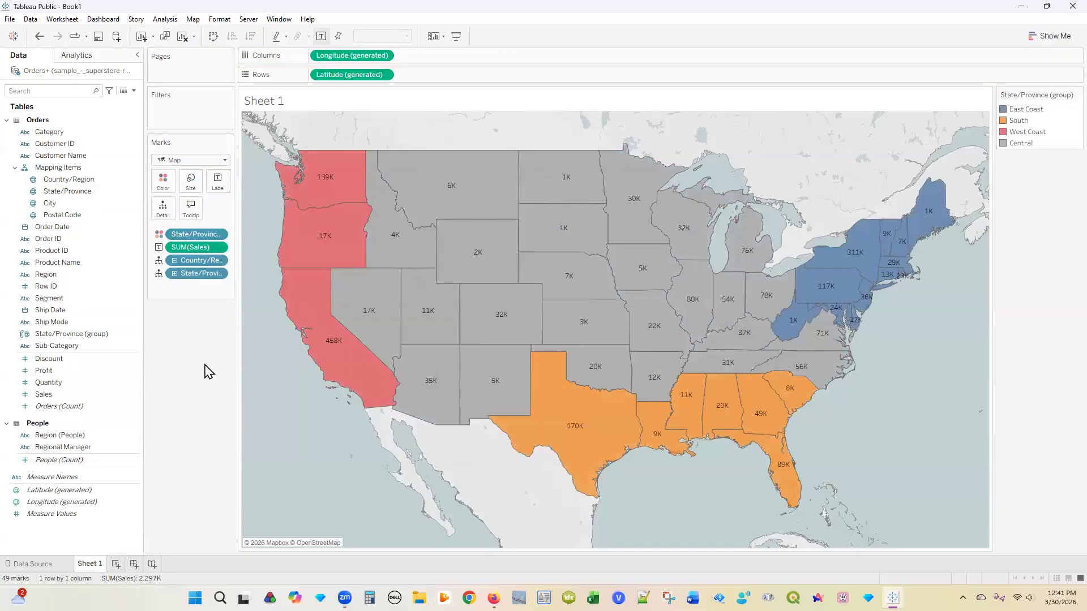
mouse_move(305, 303)
click(163, 185)
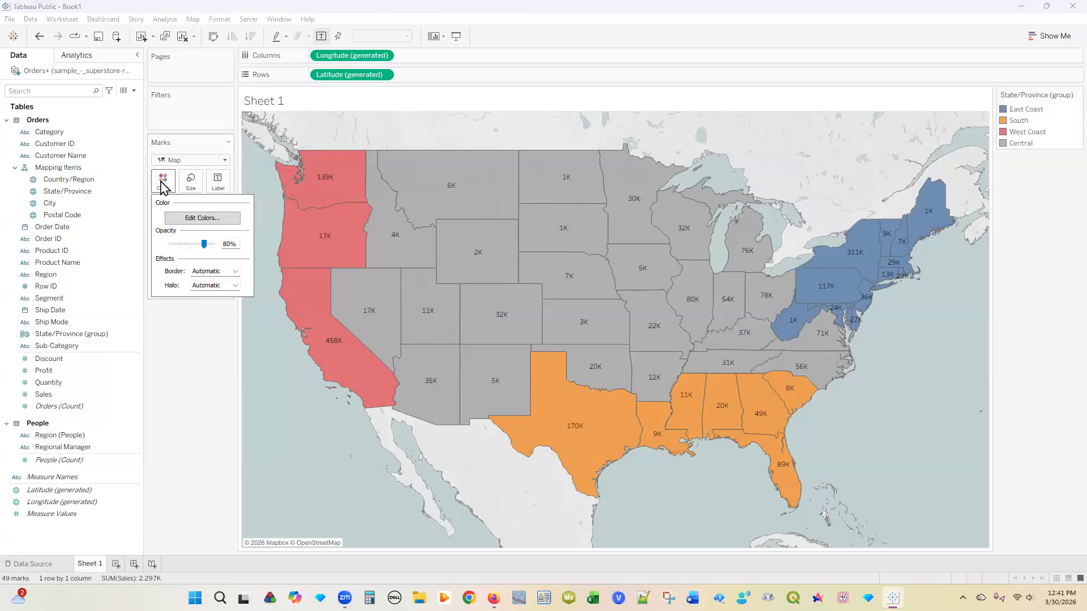
Step: Assign the palette so Central gets its own teal colour, then add SUM(Sales) to the tooltip
click(193, 221)
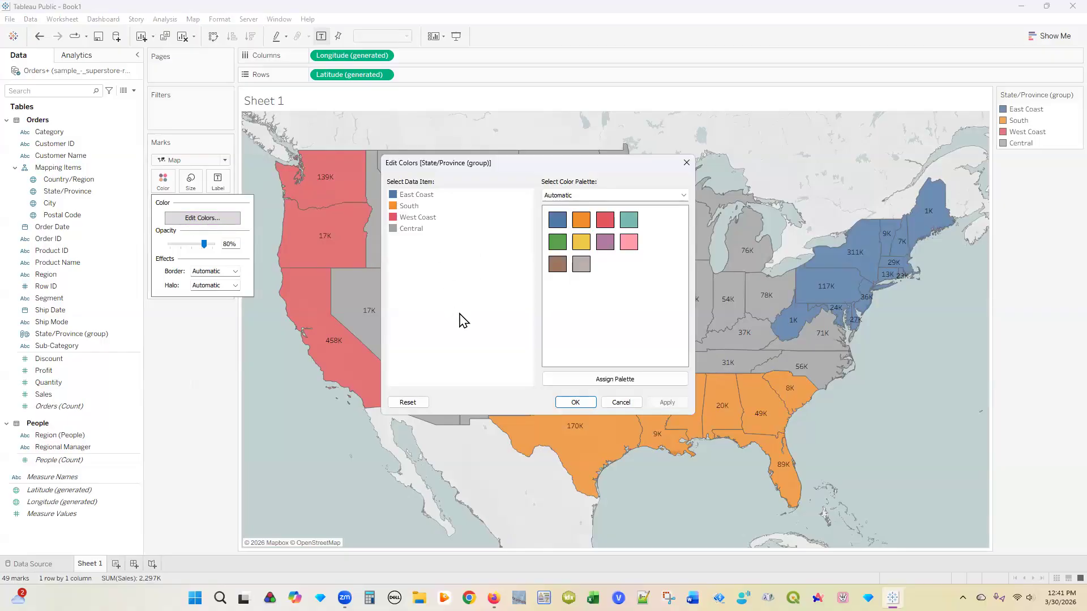
click(620, 380)
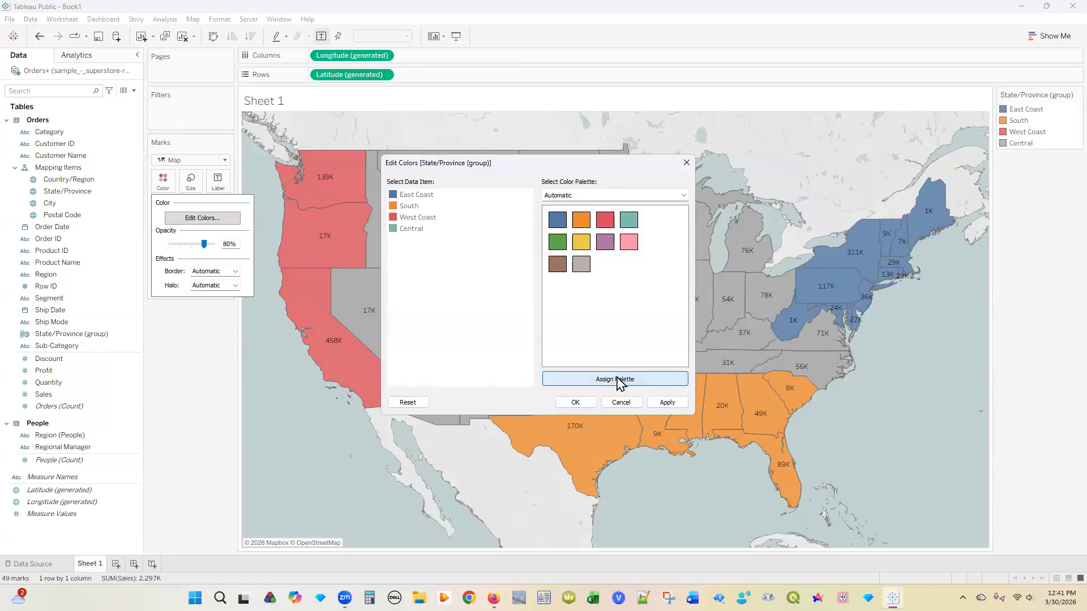
click(582, 404)
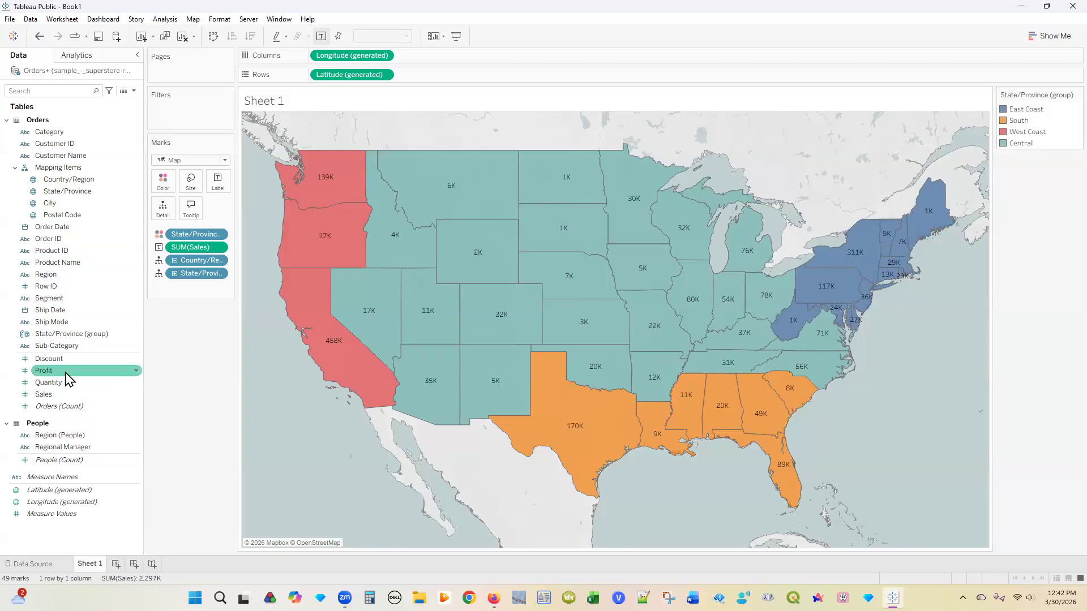
drag(65, 394, 191, 213)
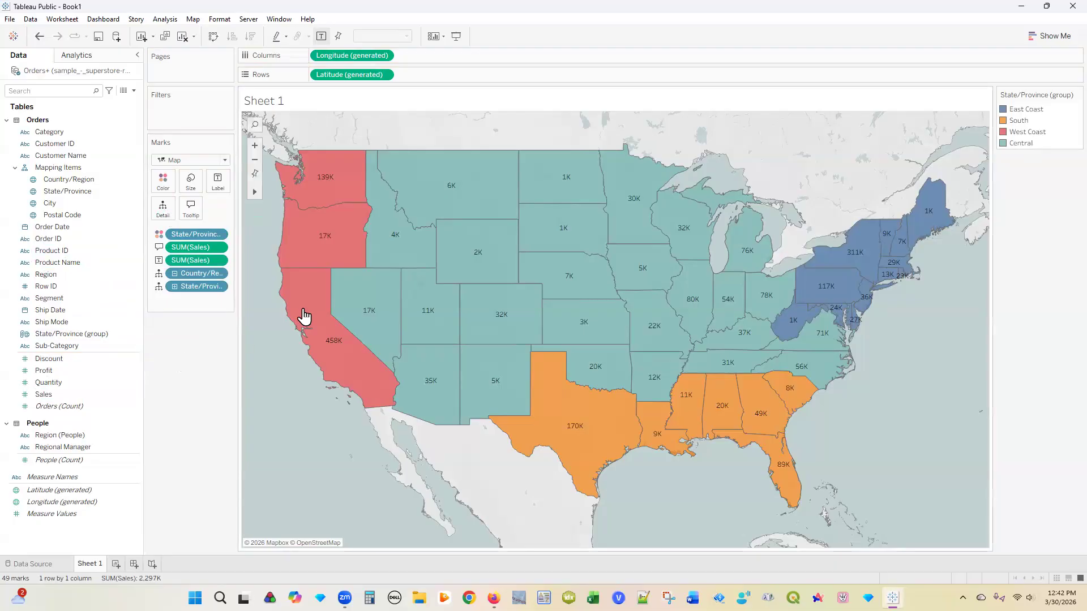
Step: Check the state sales tooltips, then widen the Marks card so its pills read fully
mouse_move(304, 316)
mouse_move(369, 308)
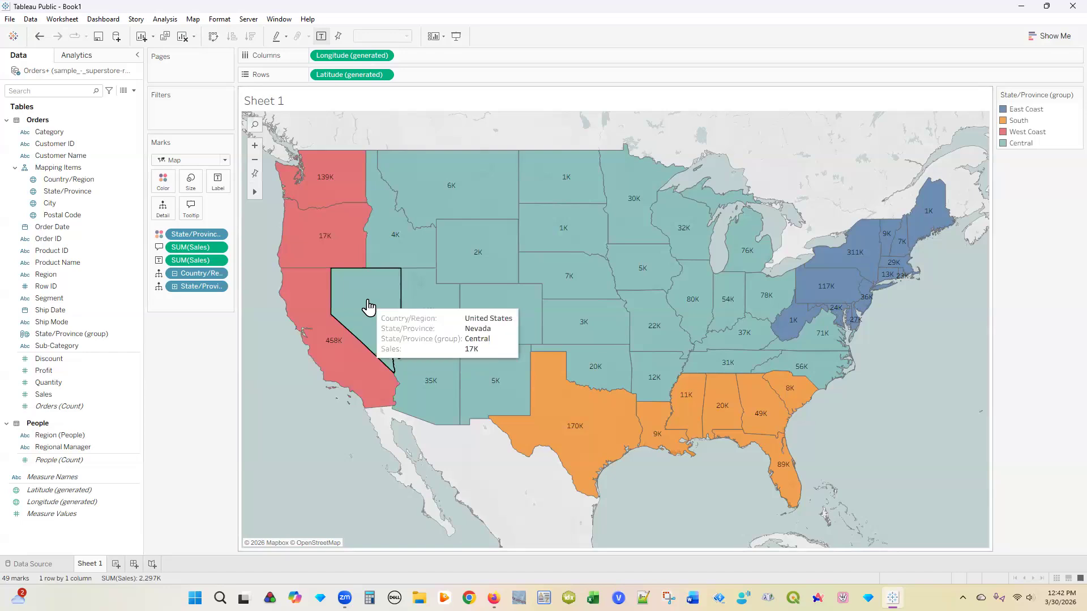
mouse_move(414, 307)
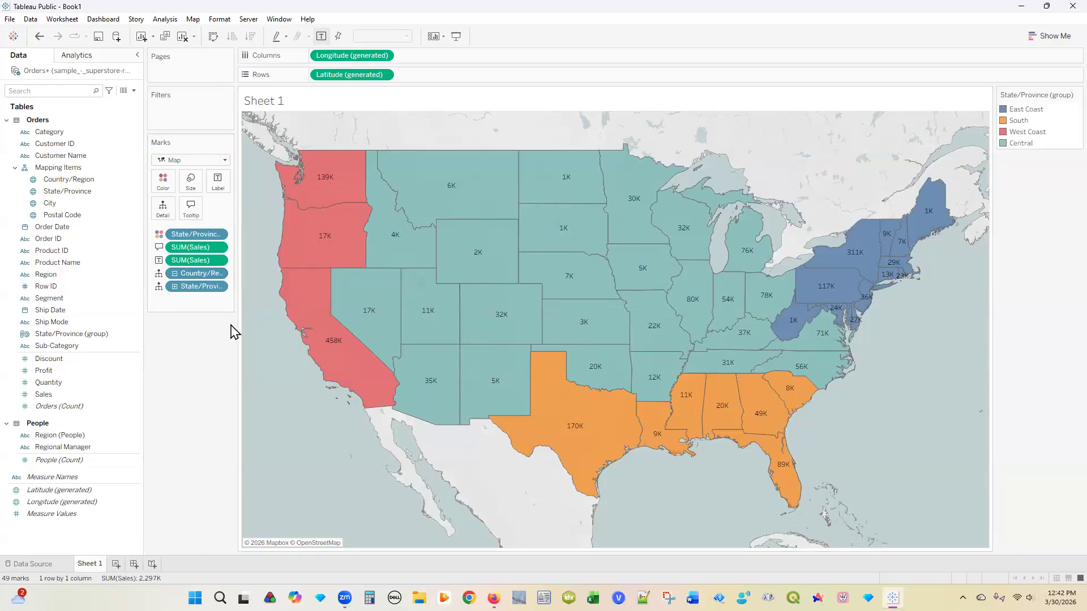
drag(236, 332, 267, 333)
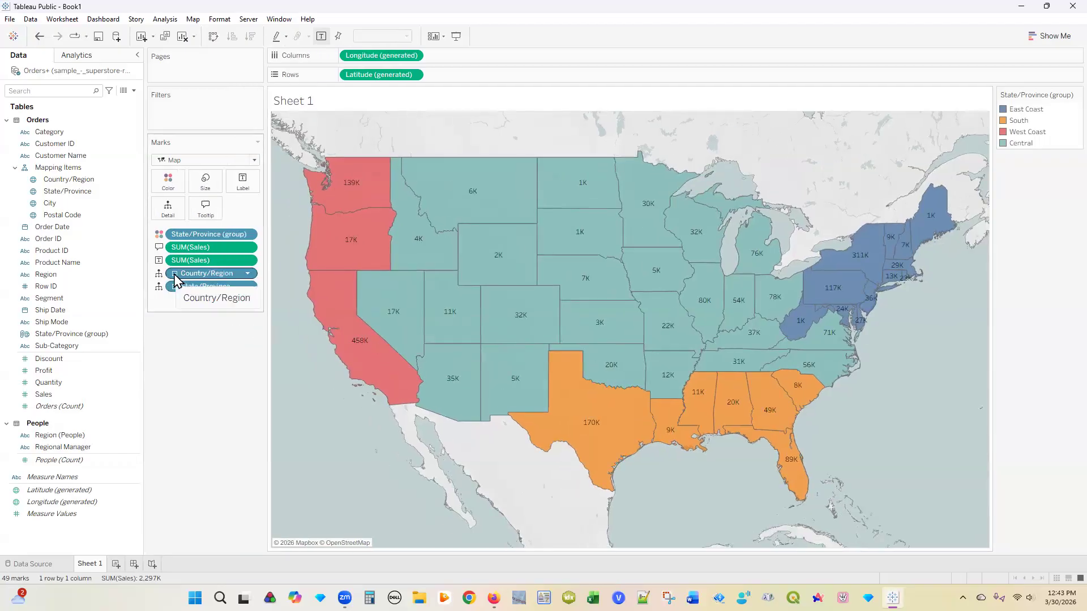
Step: Collapse State/Province so the map shows West Coast 614K, Central 726K, East Coast 601K, South 357K
click(175, 274)
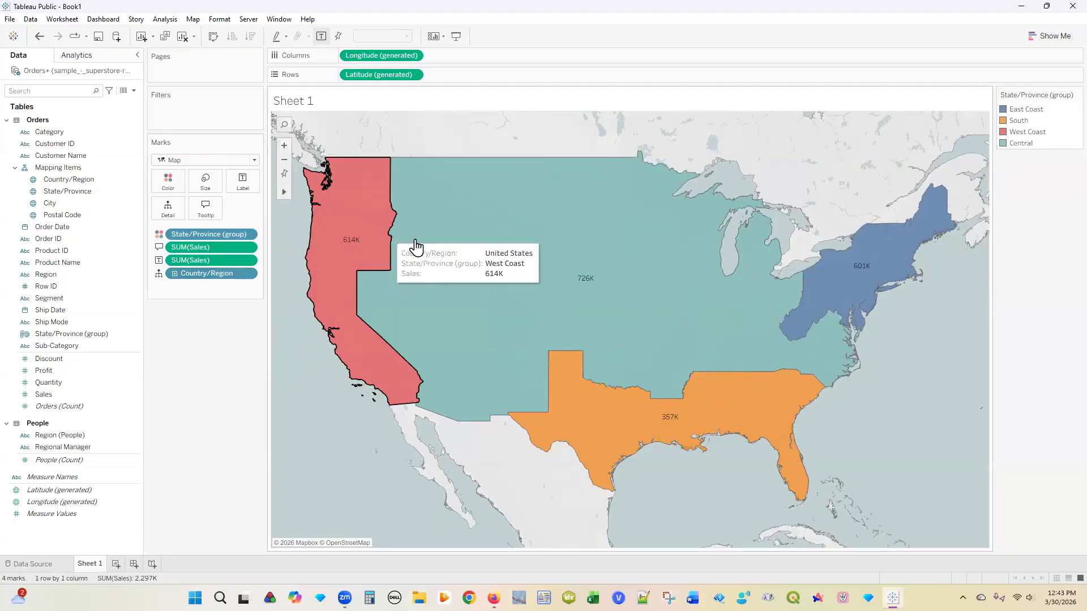
mouse_move(498, 279)
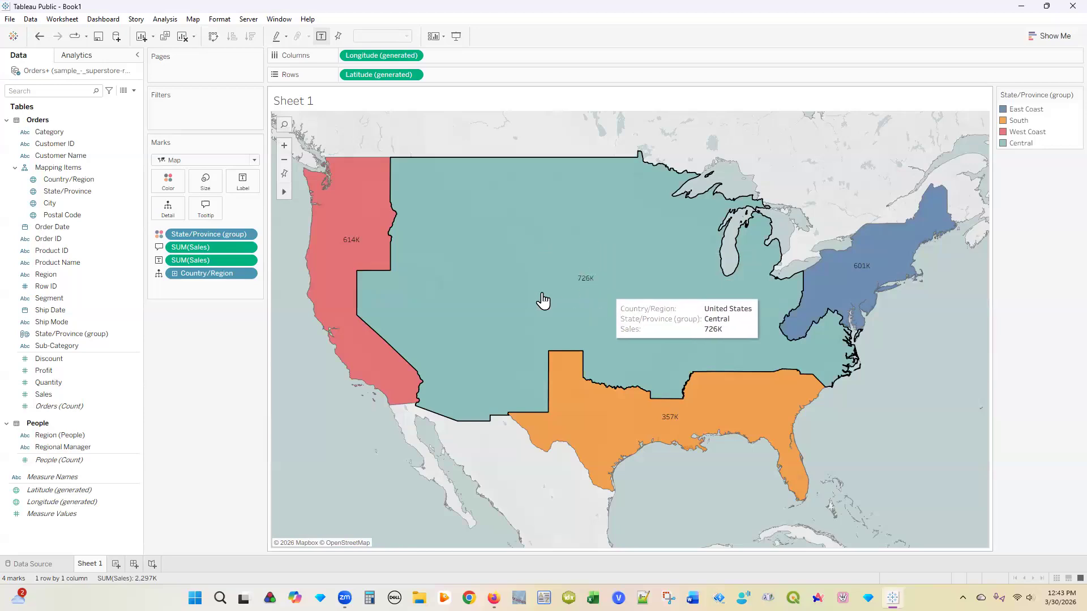
mouse_move(621, 410)
mouse_move(495, 303)
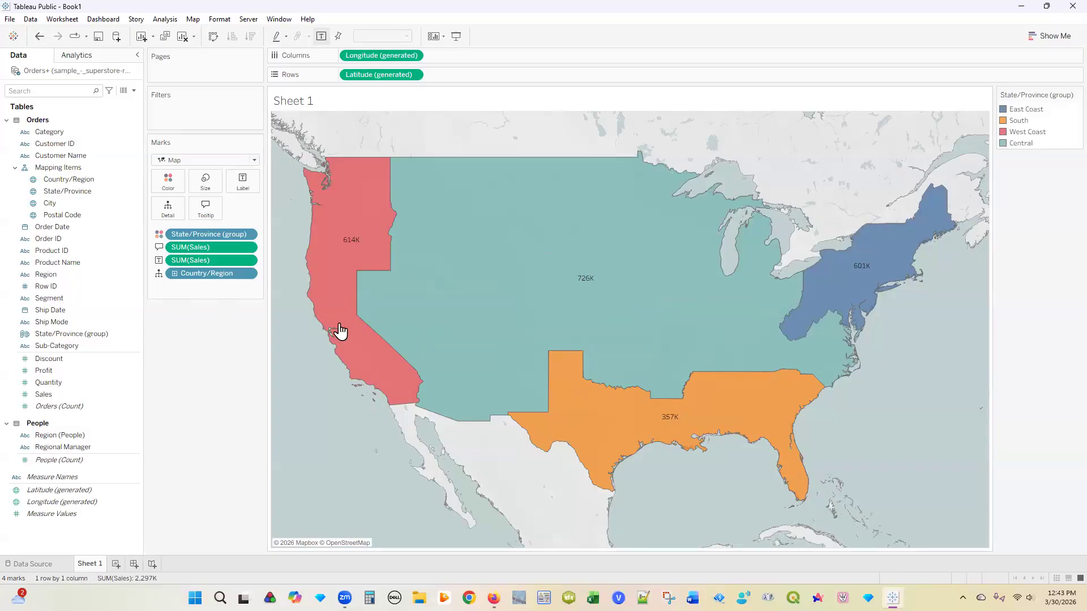
mouse_move(343, 341)
Step: Add a second Longitude (generated) to Columns for an identical regional map beside the first
click(57, 310)
click(33, 335)
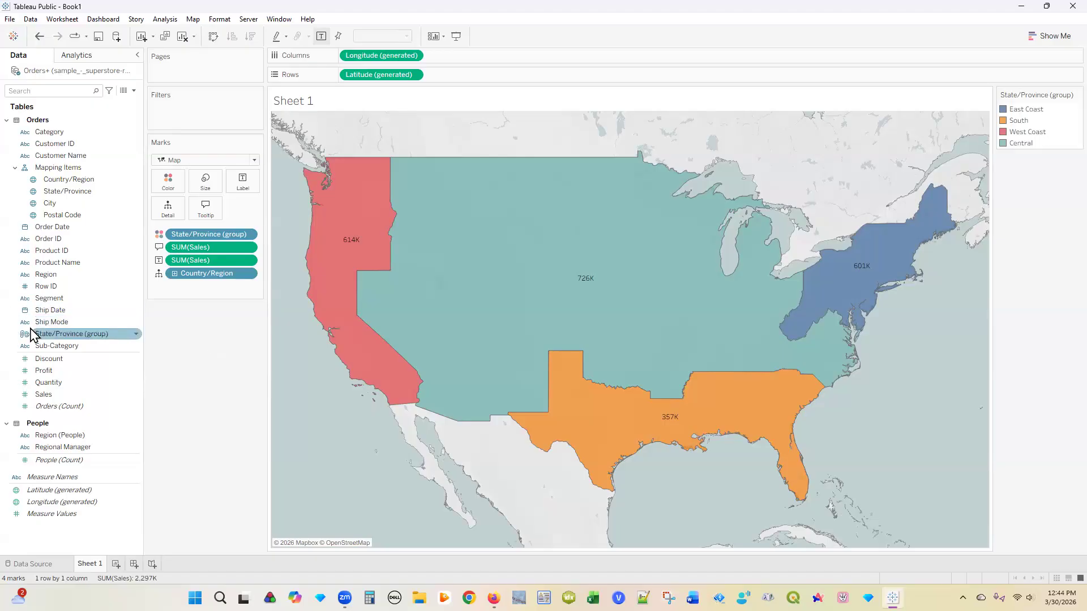
key(Up)
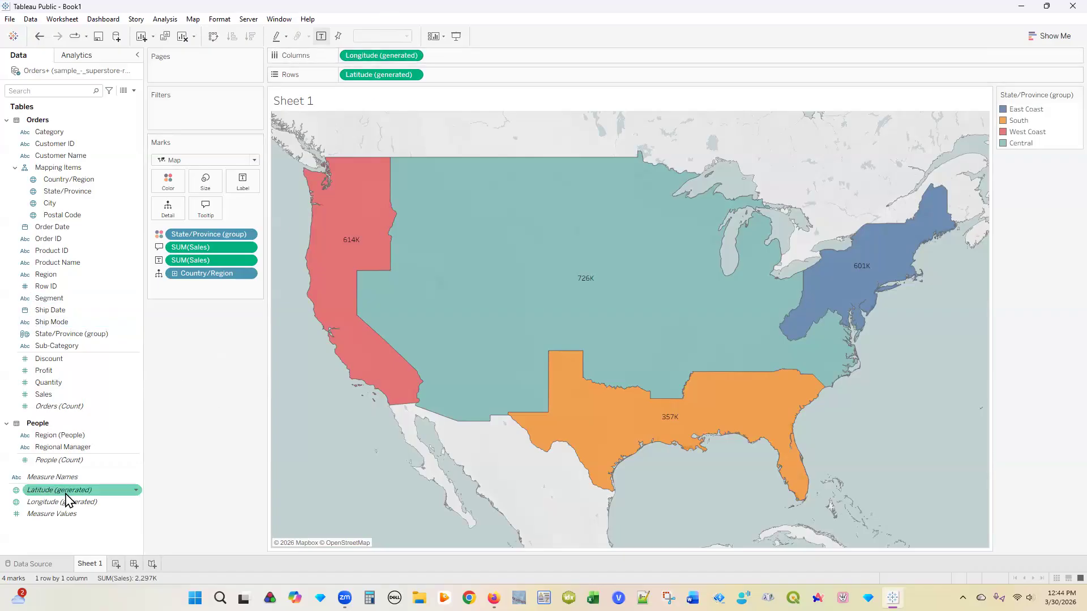
drag(67, 502, 470, 58)
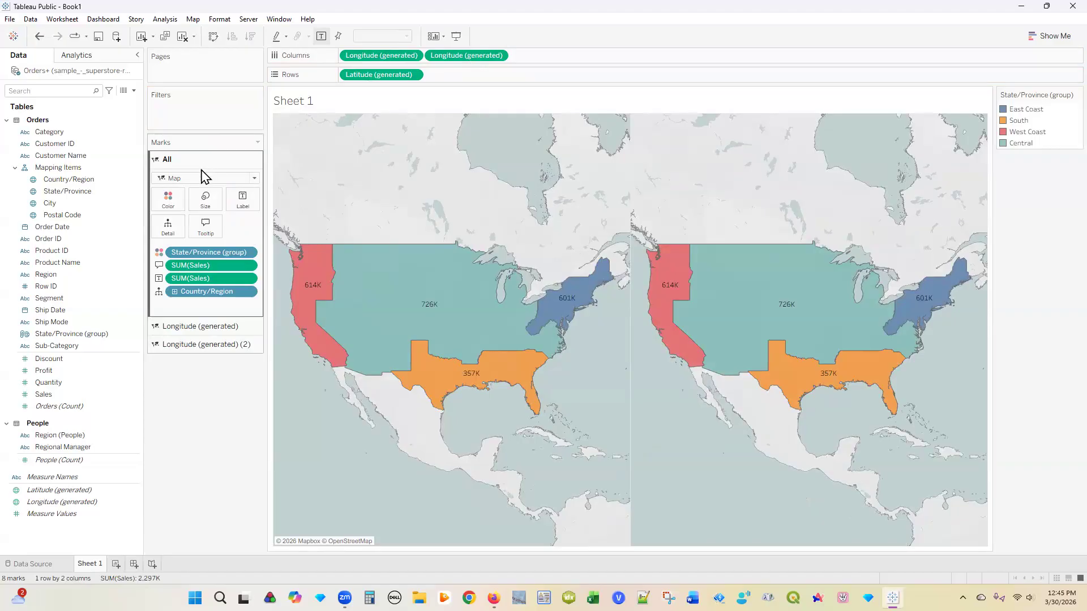
click(199, 328)
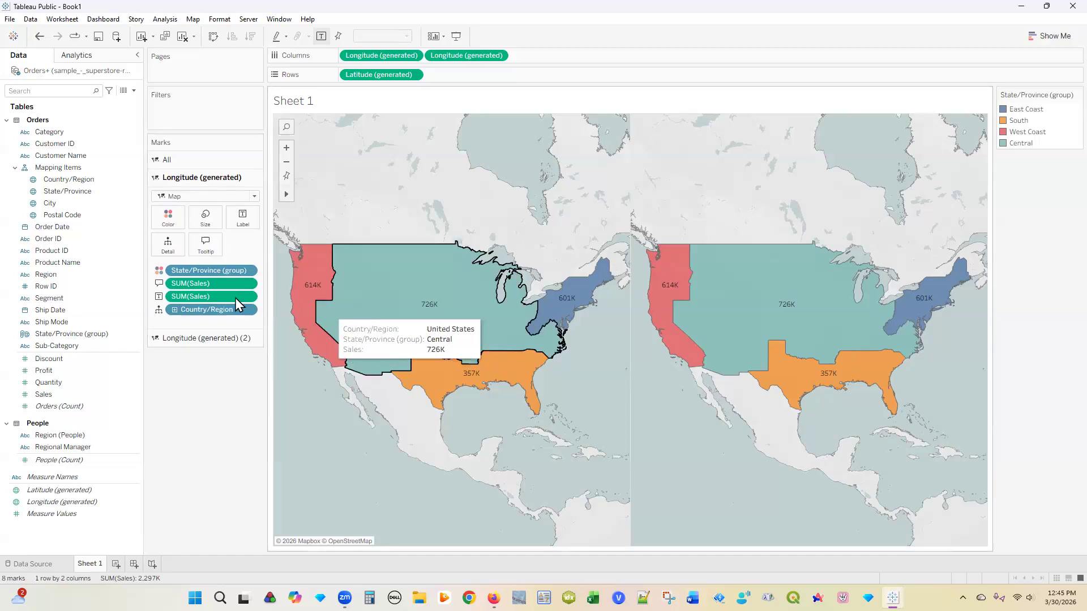
Step: Add Sales to the first map's marks and drill Country/Region down to State/Province
click(202, 340)
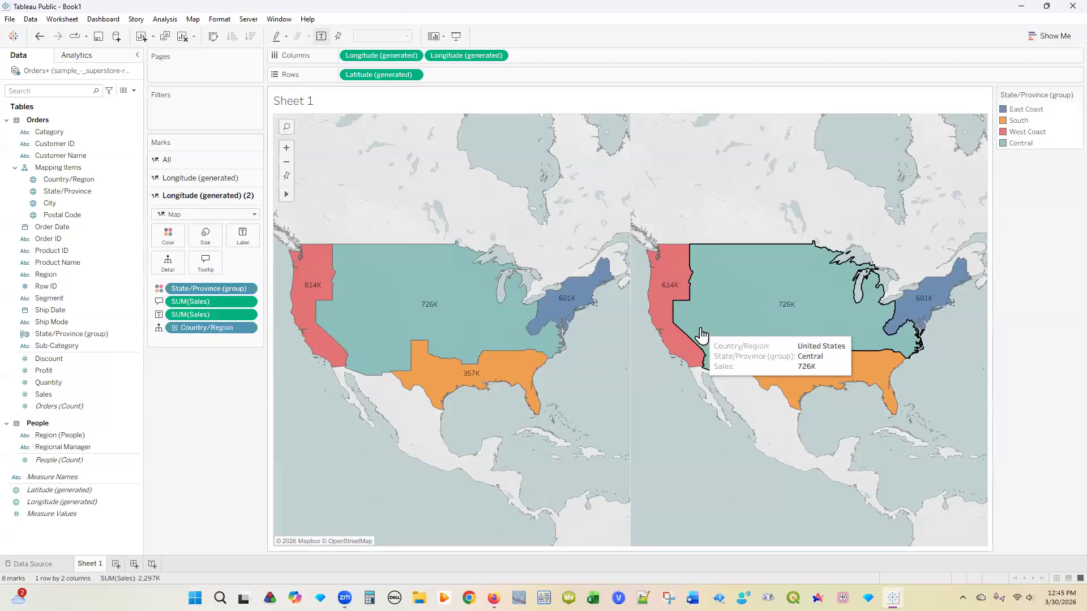
click(184, 182)
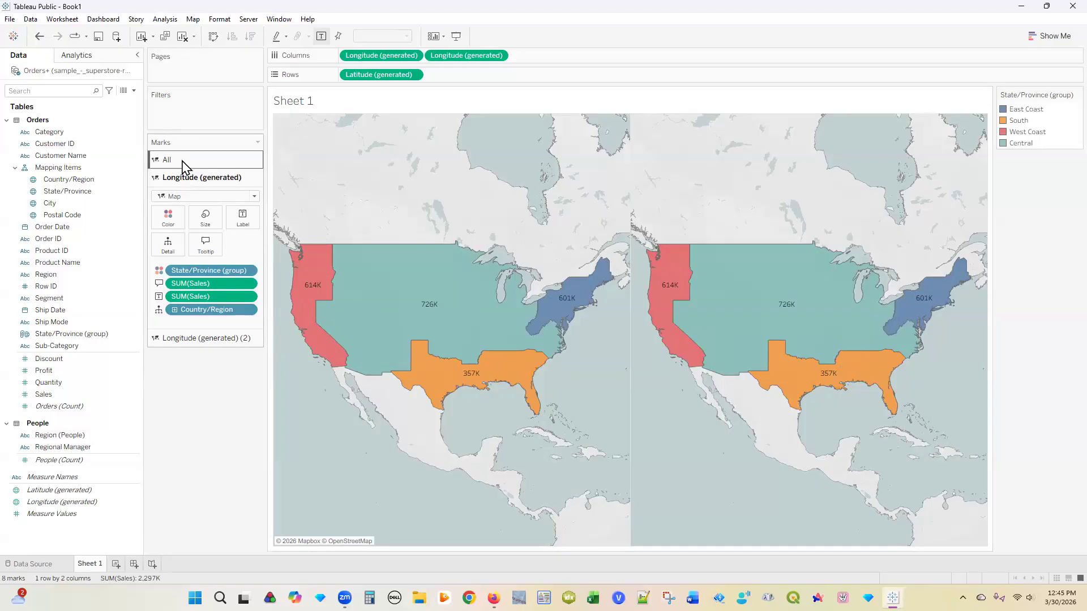
click(180, 178)
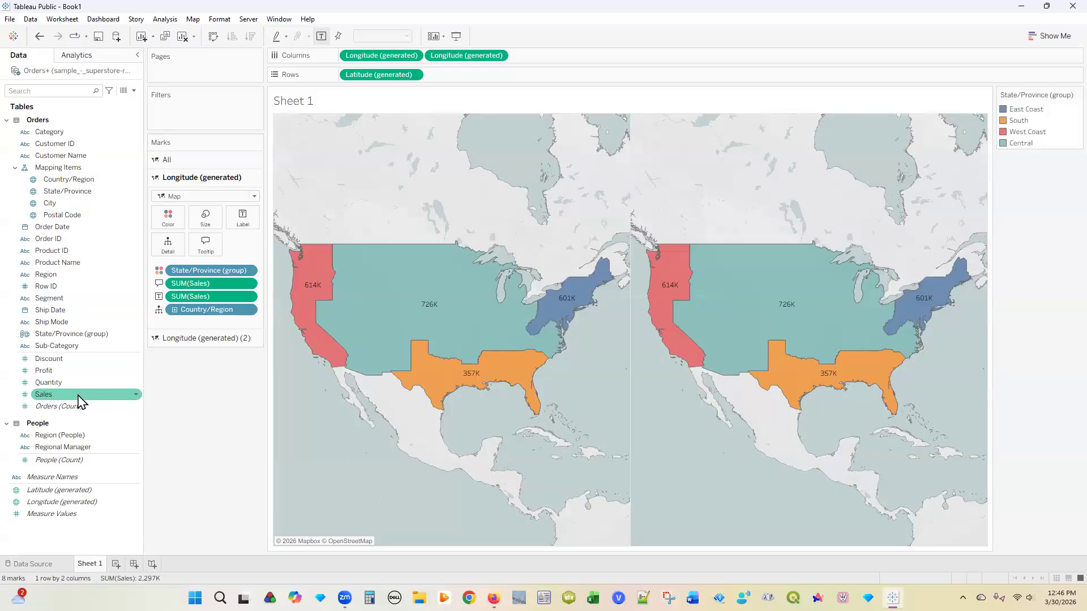
drag(80, 402, 173, 224)
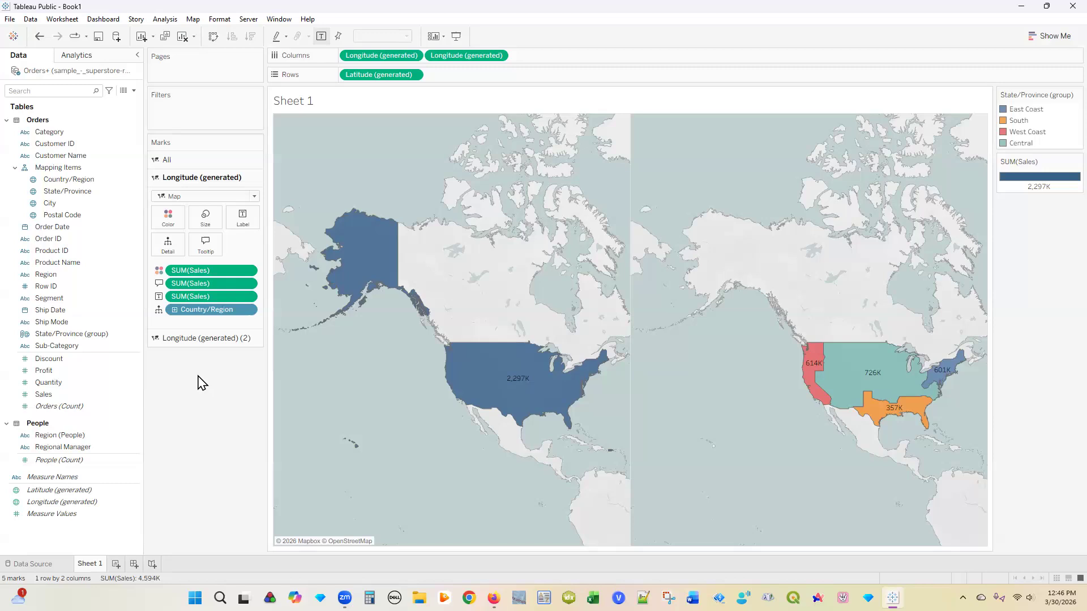
click(174, 311)
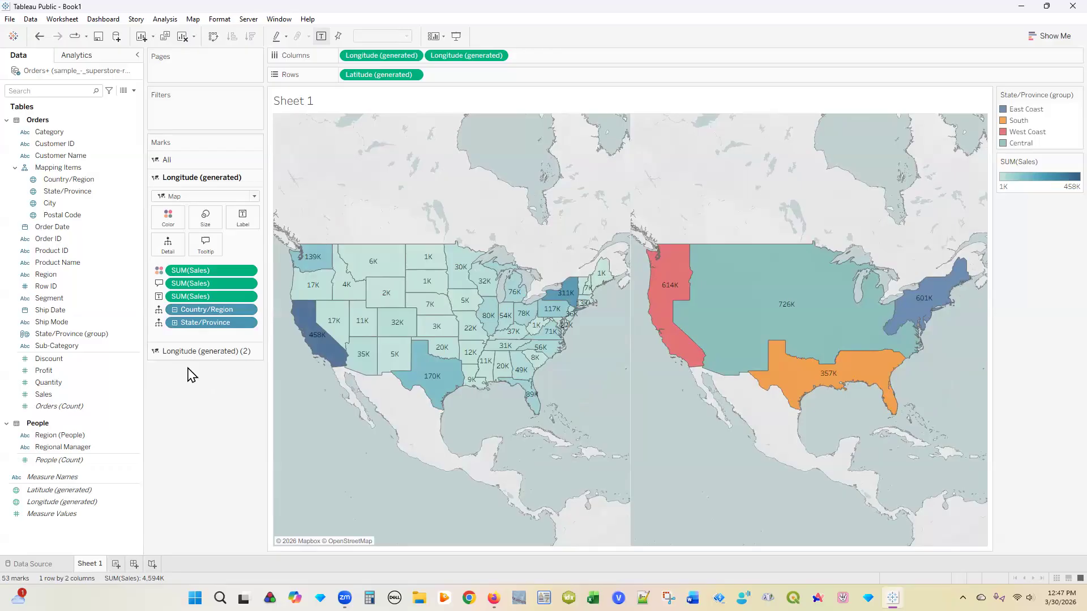
Step: Switch the state-level sales colour palette from blue-teal to Gray
click(168, 221)
click(183, 258)
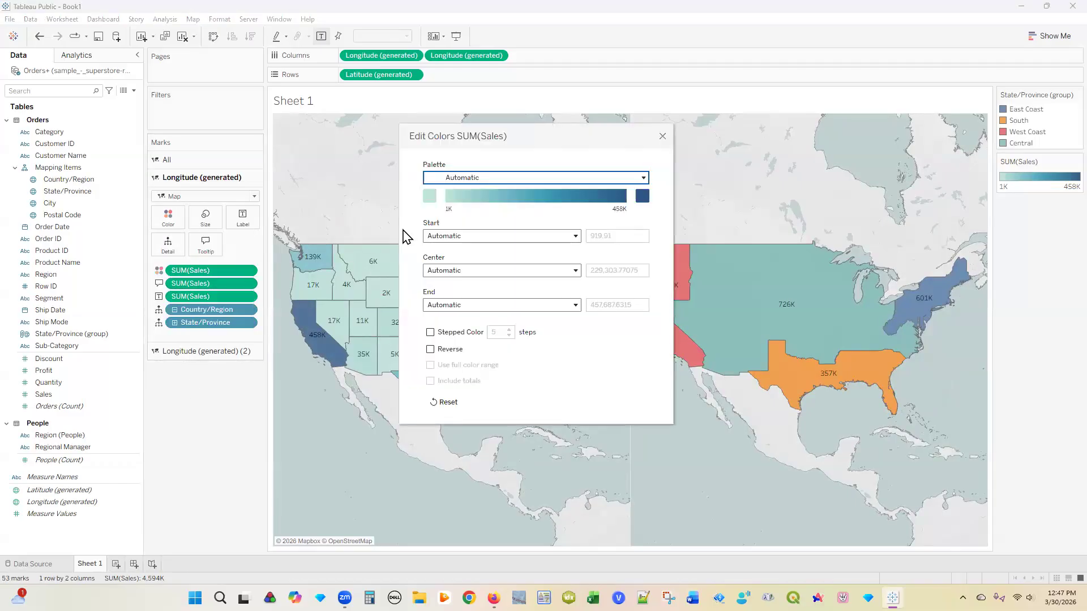
click(644, 179)
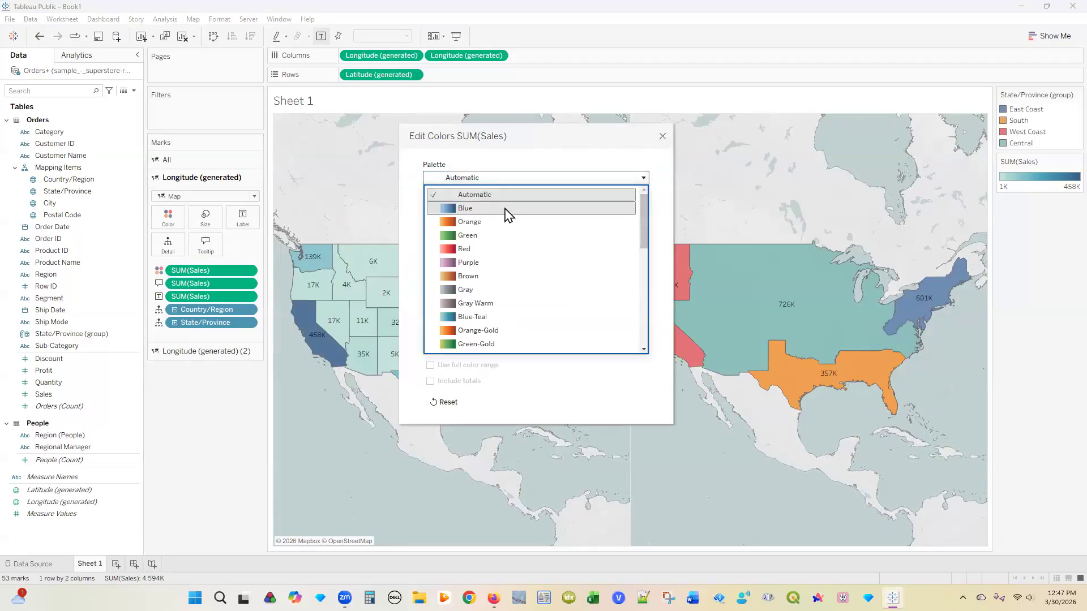
click(482, 290)
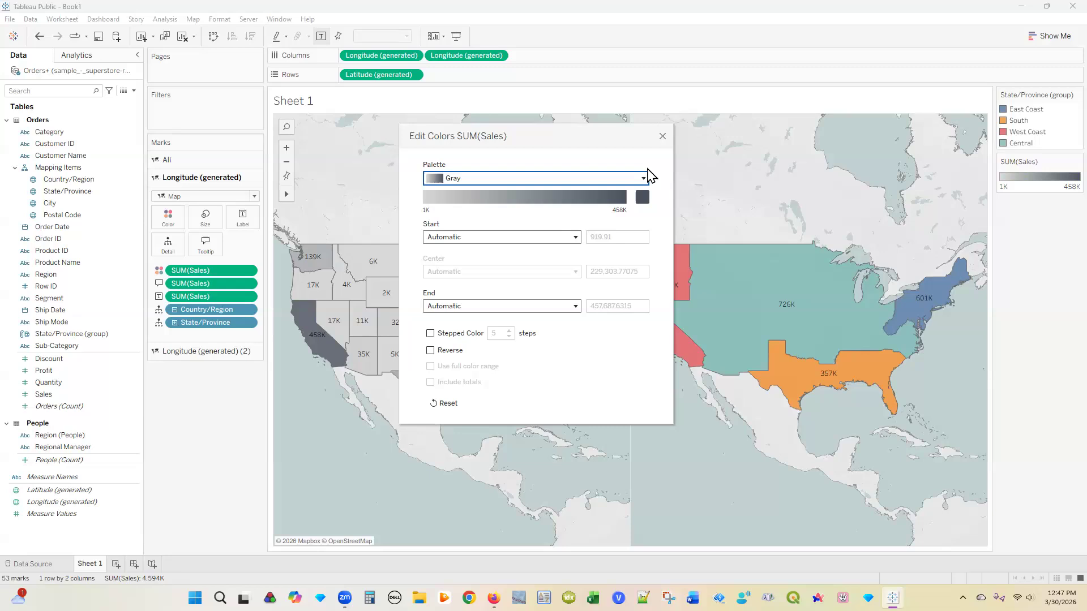
click(662, 136)
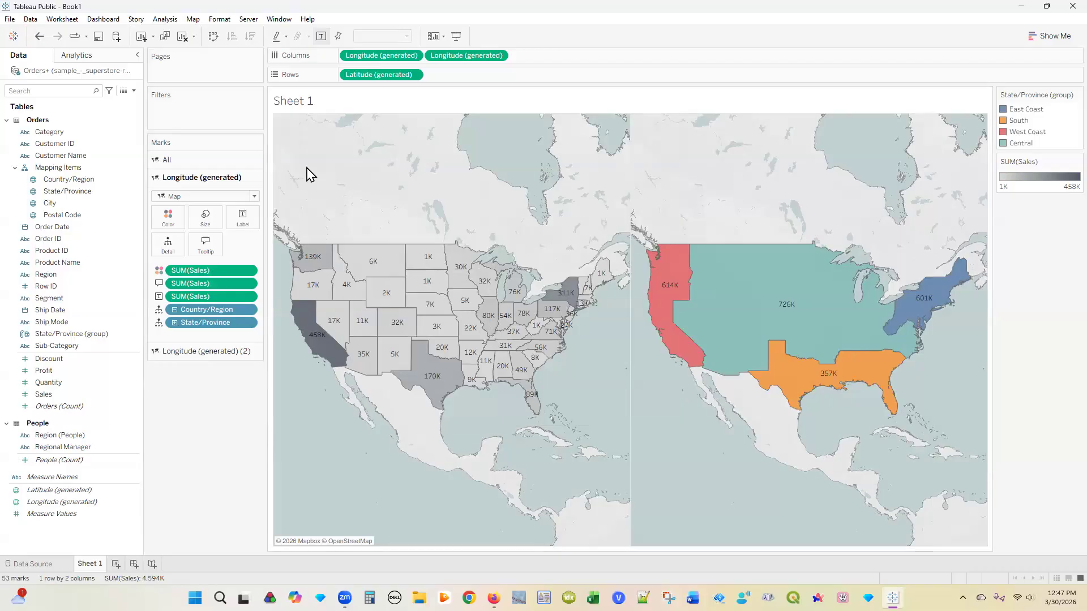
Step: Make the second Longitude (generated) a Dual Axis so both maps overlay as one
right_click(458, 62)
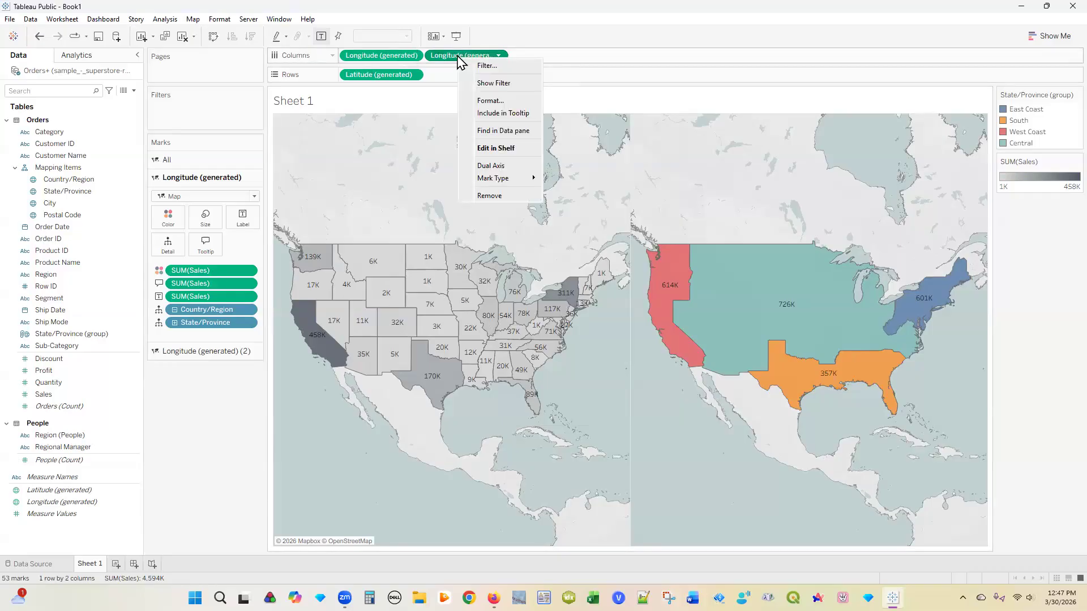
click(497, 167)
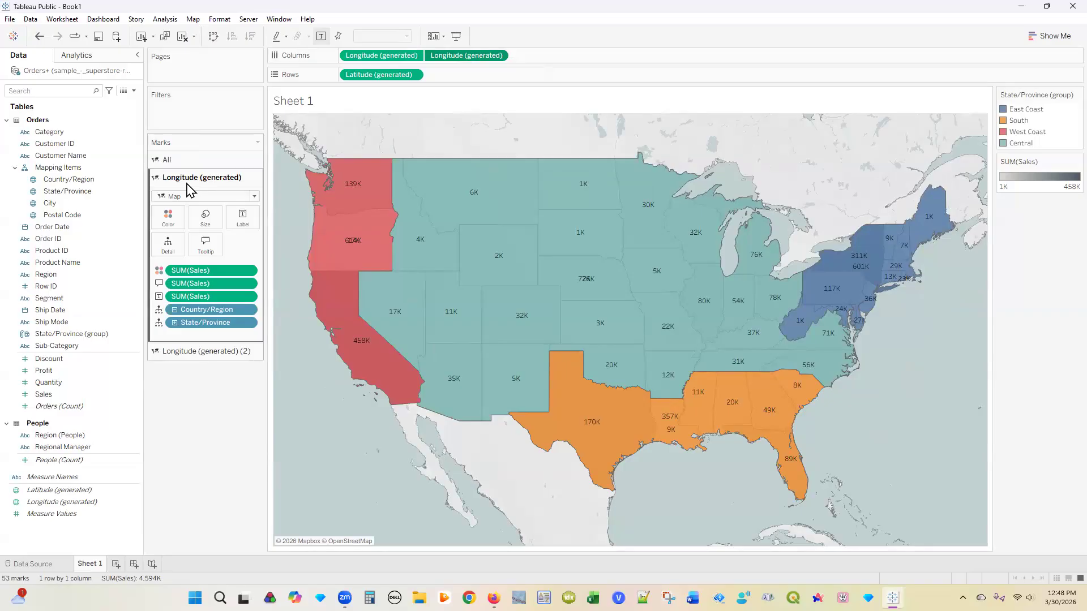
click(187, 353)
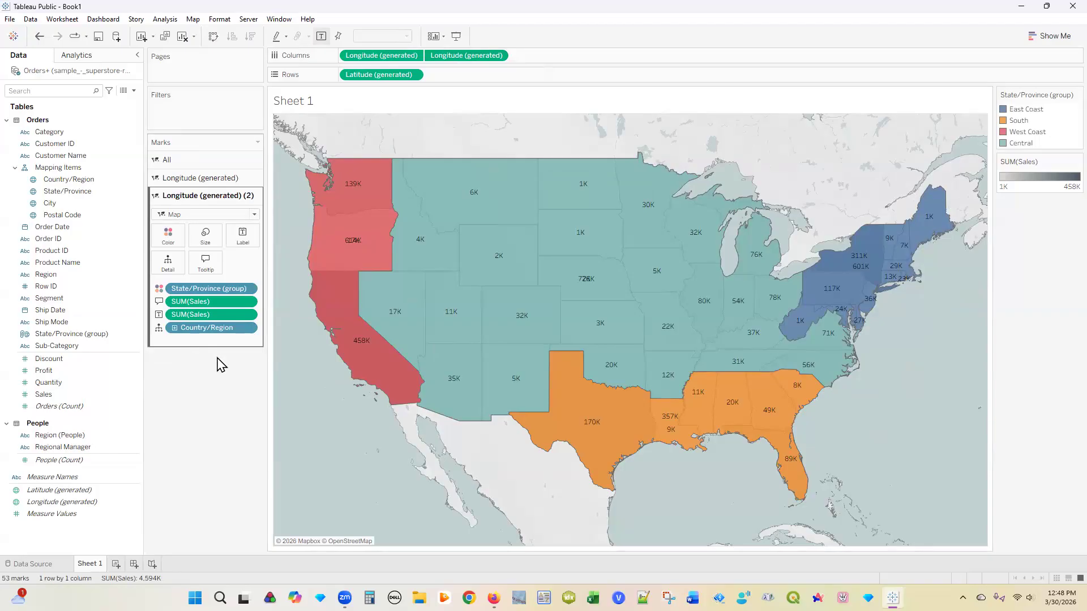
Step: Begin renaming the Sales field but leave its name unchanged
click(64, 395)
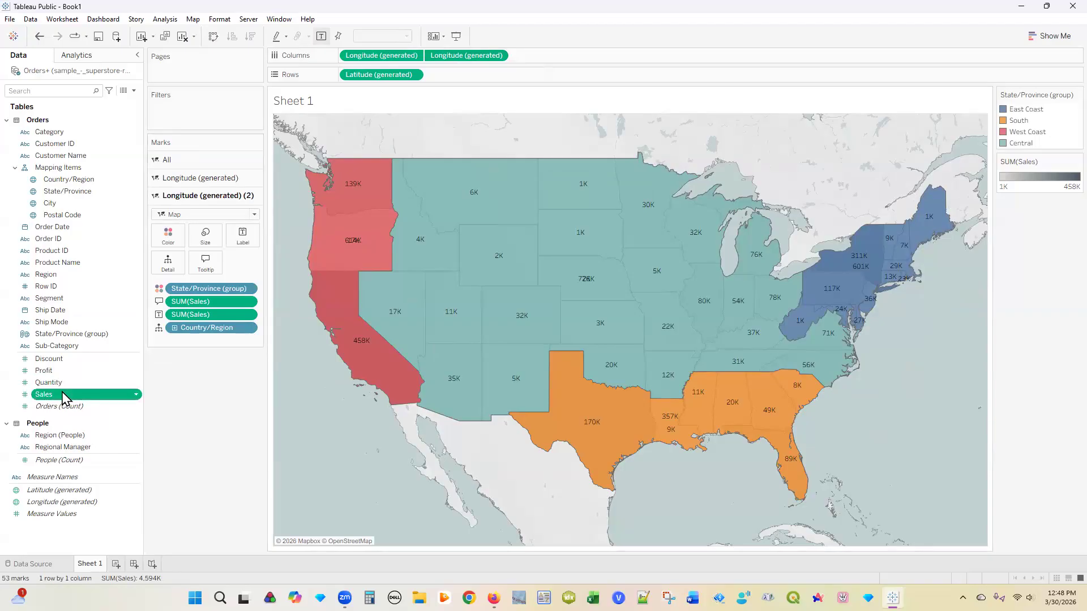
click(64, 395)
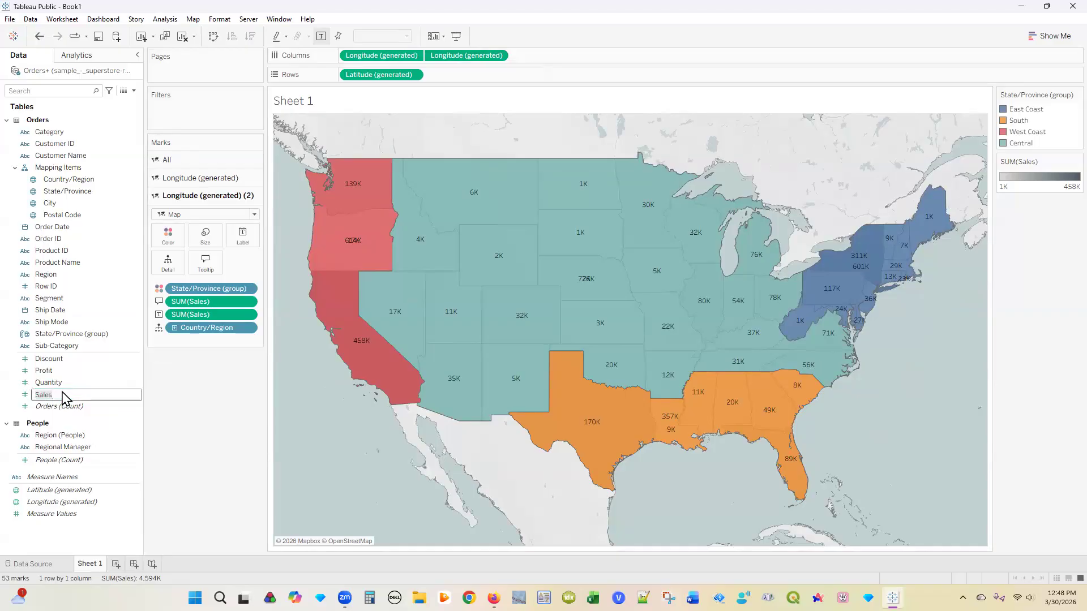
click(144, 406)
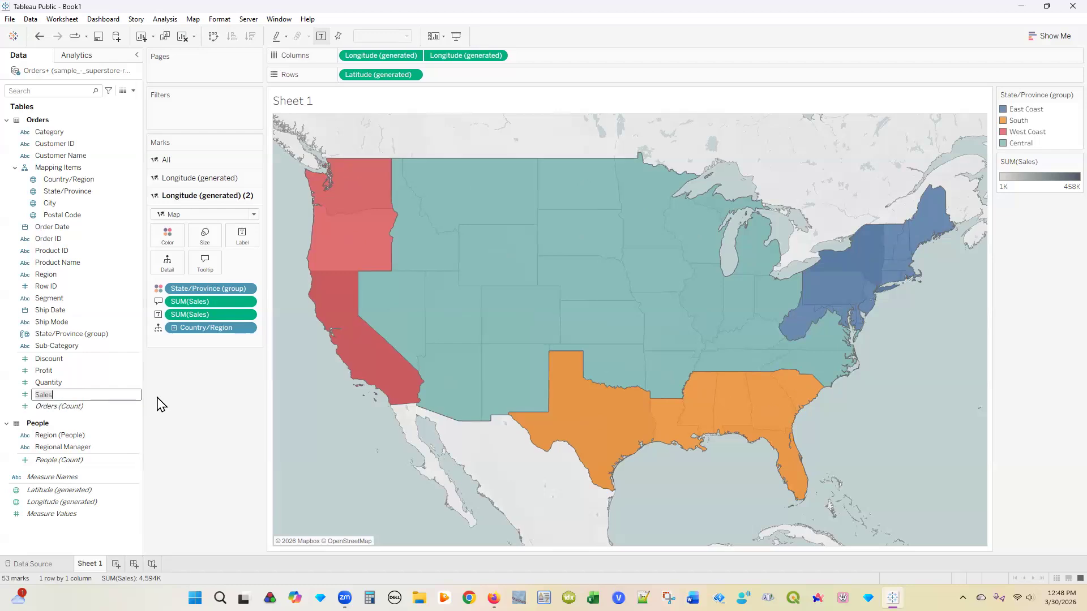
click(158, 394)
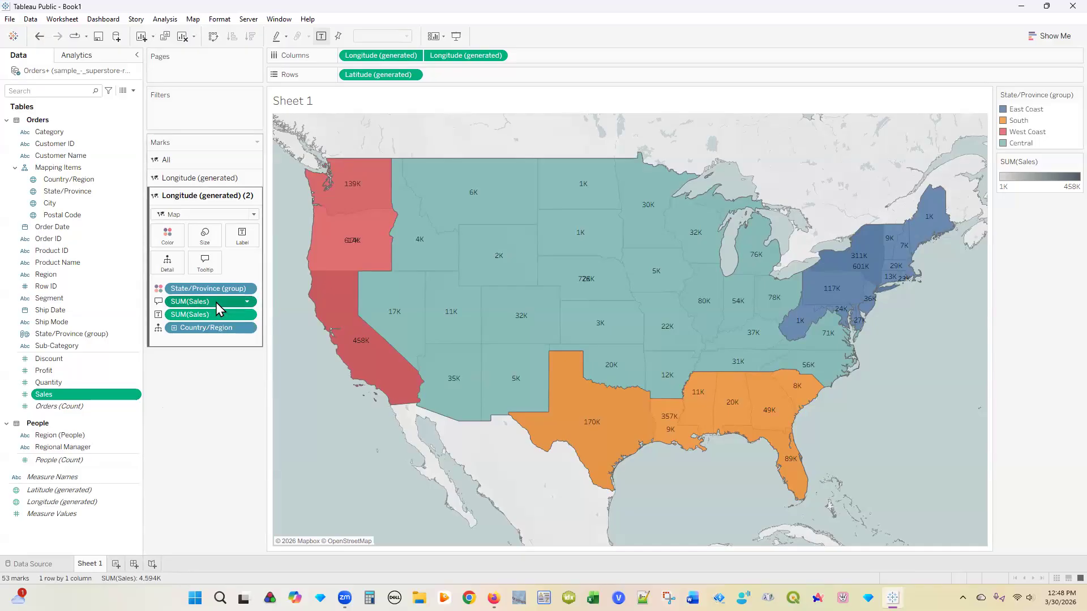
Step: Remove SUM(Sales) from the region layer's Tooltip and Label
drag(216, 303, 80, 317)
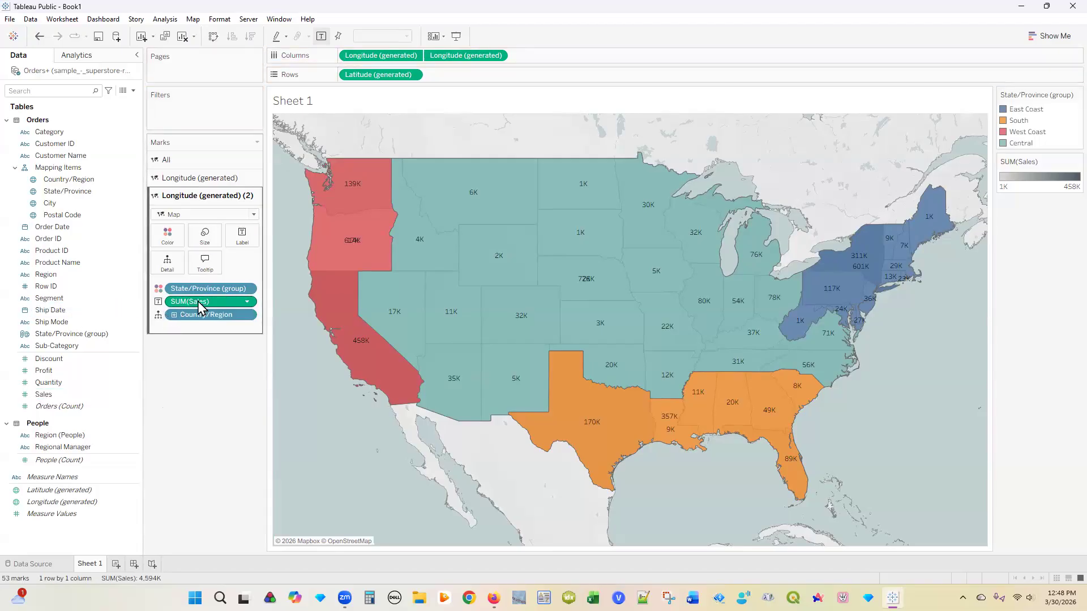
drag(181, 302, 54, 312)
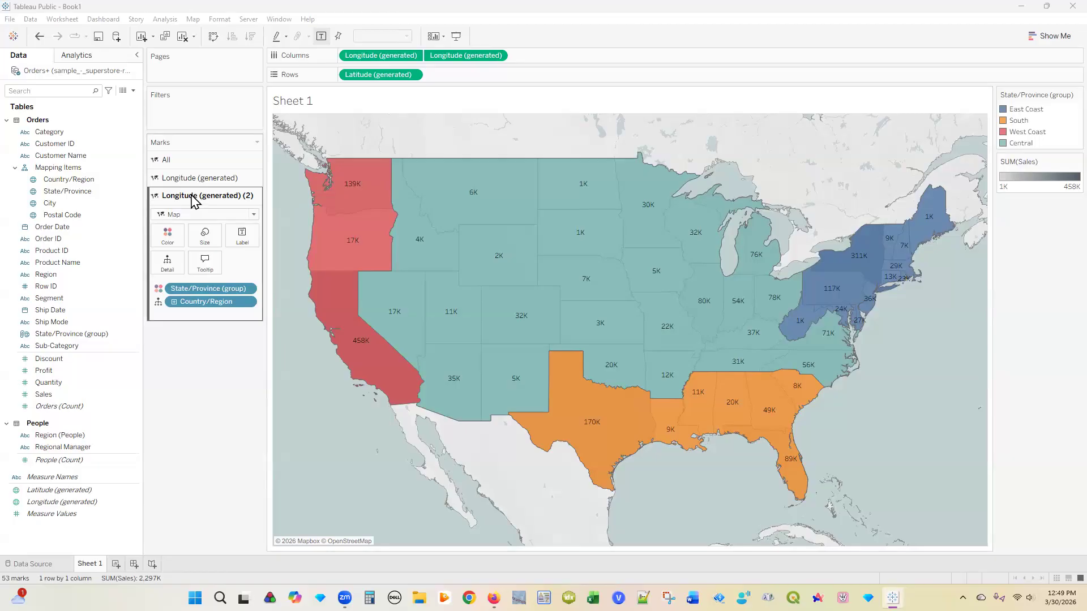
click(170, 237)
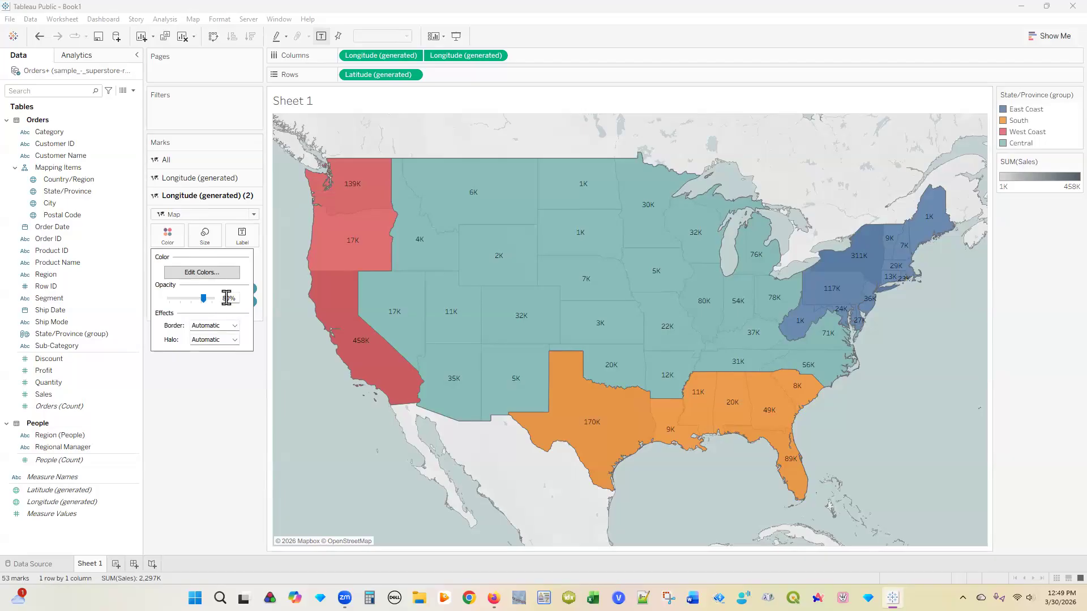
Step: Set the region layer's colour opacity to 50%
drag(224, 298, 221, 297)
text(5)
click(177, 399)
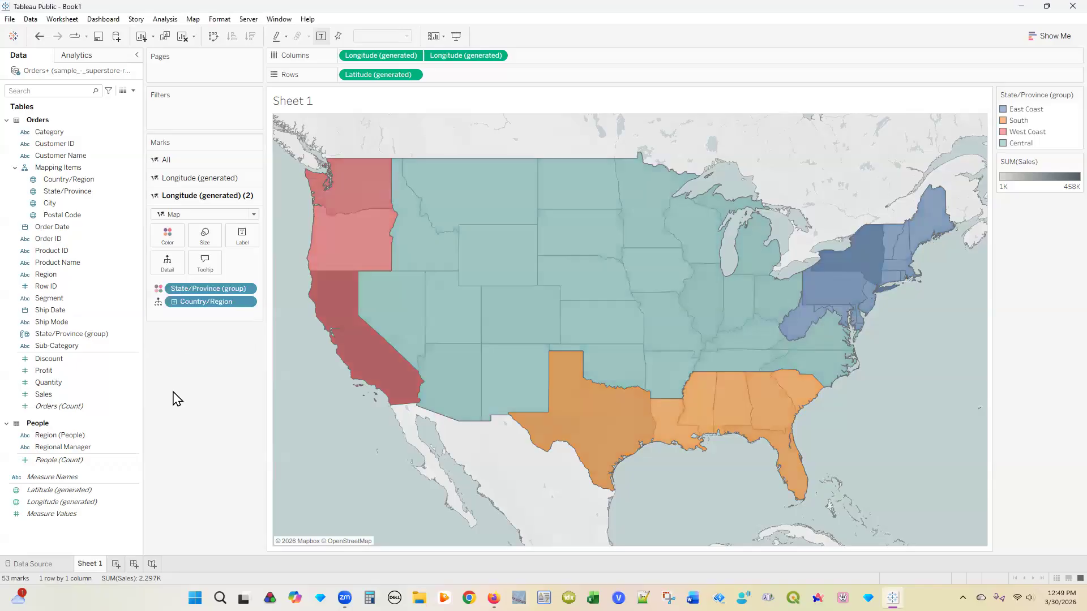
Step: Bring up Edit Tooltip for the Longitude (generated) (2) region layer
click(196, 179)
click(205, 351)
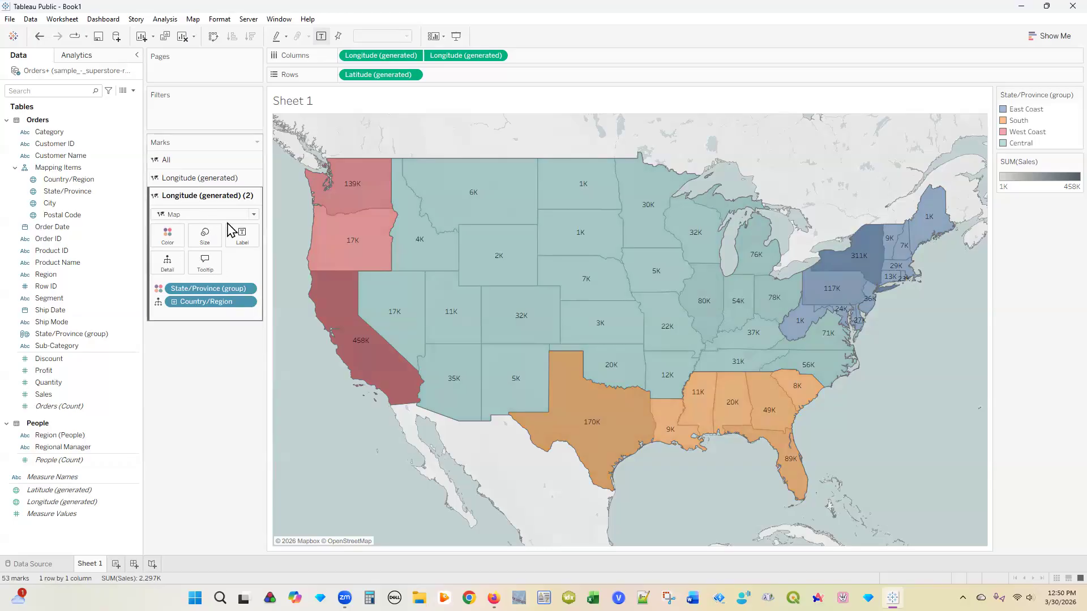
click(205, 265)
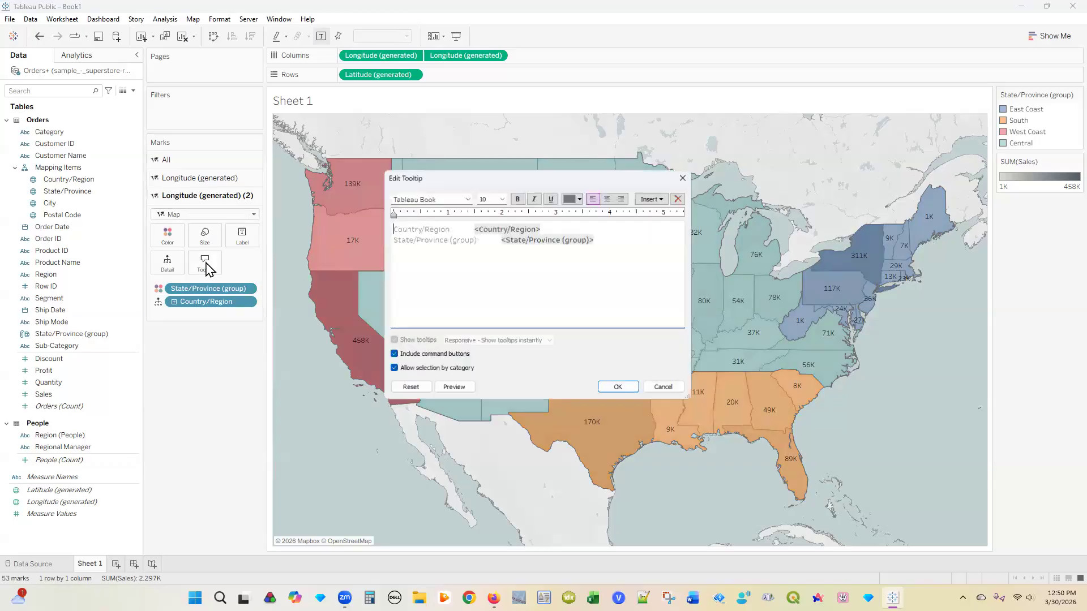
Step: Add the tooltip line 'Total <State/Province (group)>region sales: <SUM(Sales)>' and confirm
click(429, 256)
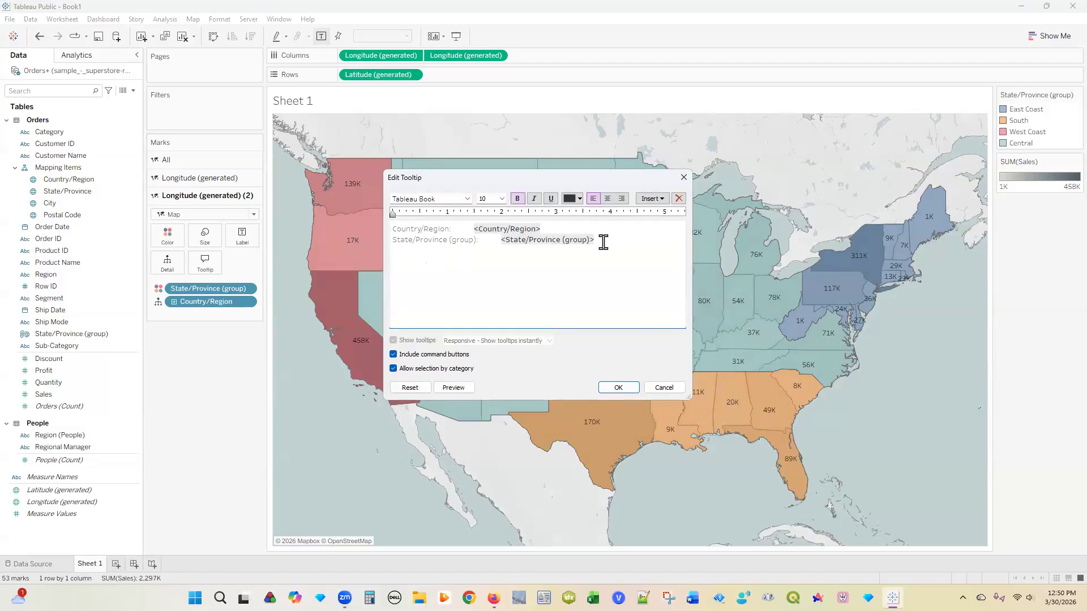
text(Total <State/Province (group)>)
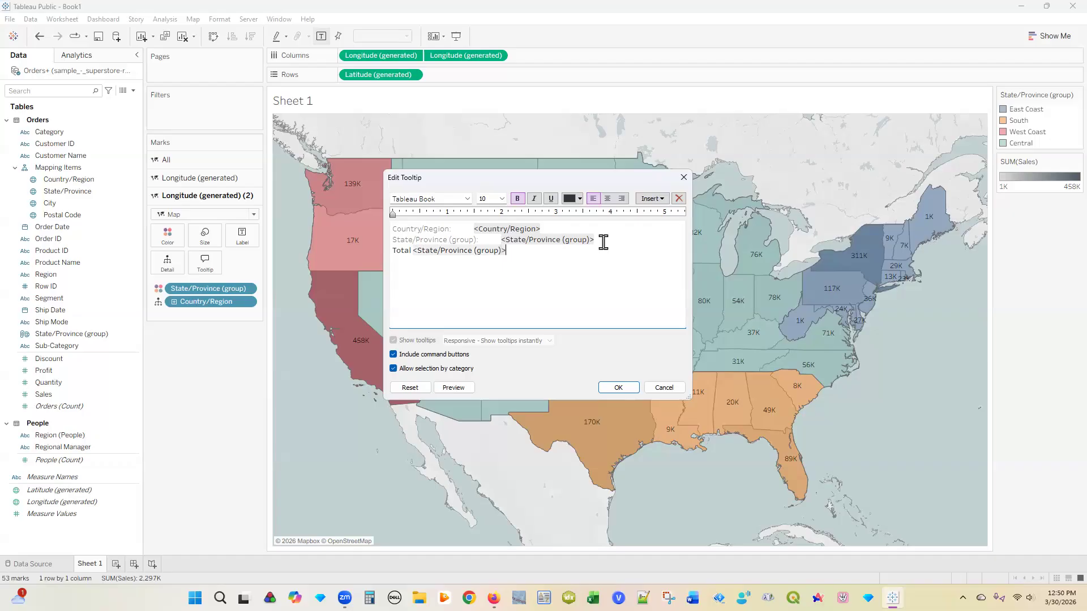
text(region sales: <SUM(Sales)
text(>)
click(618, 389)
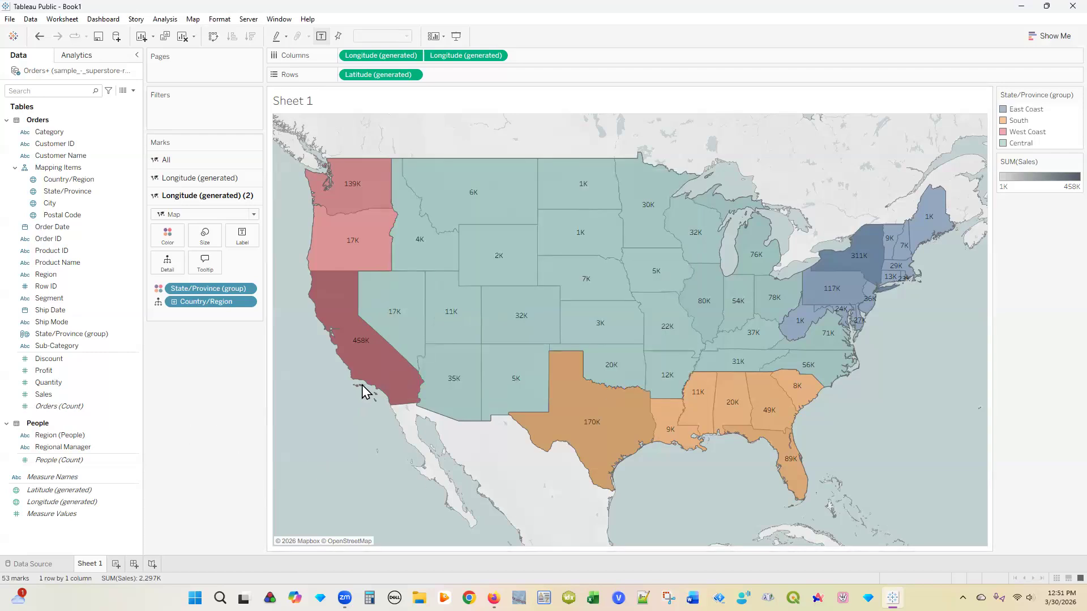
Step: Put SUM(Sales) on Detail of the region layer and verify a region's tooltip total
mouse_move(361, 367)
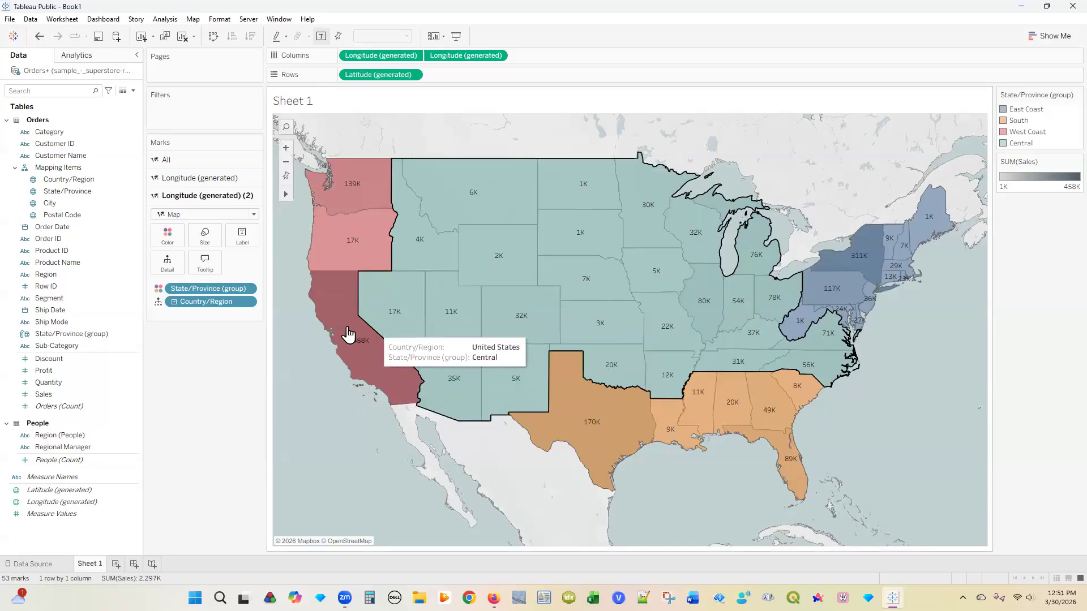
click(357, 355)
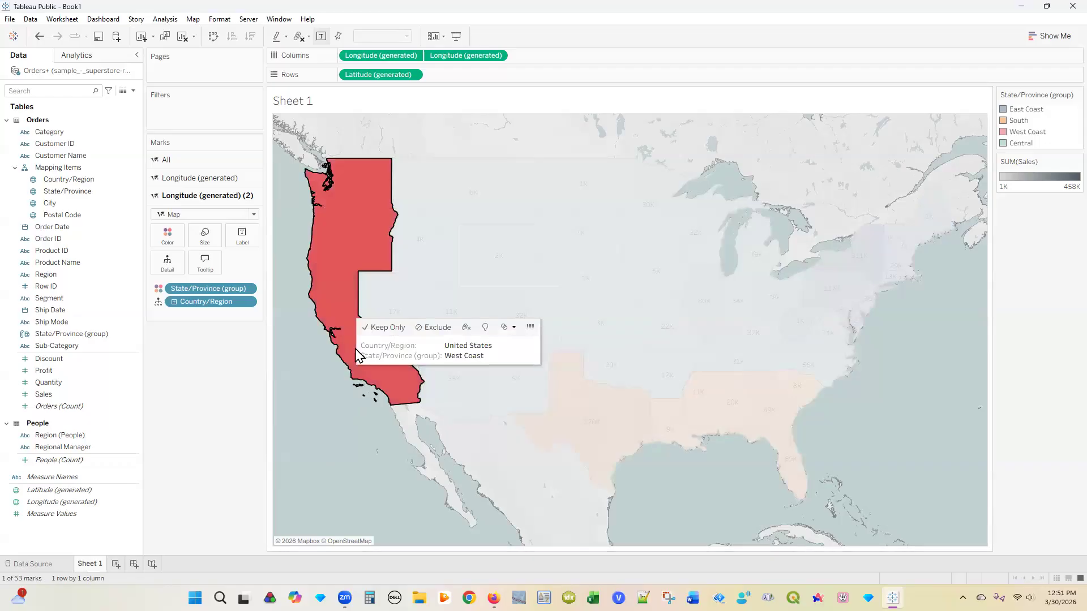
click(201, 368)
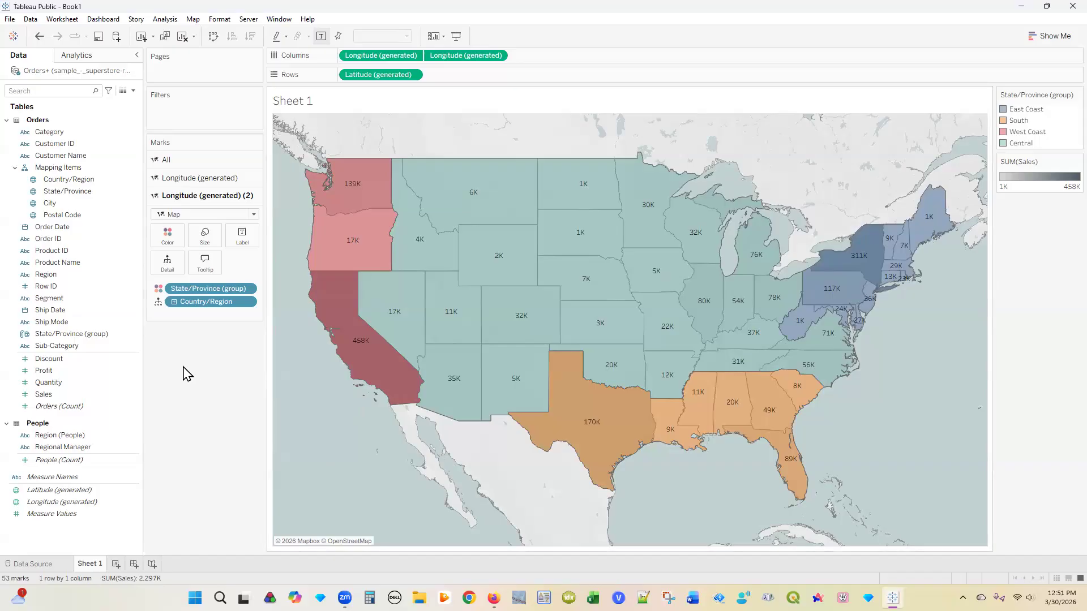
drag(74, 396, 170, 274)
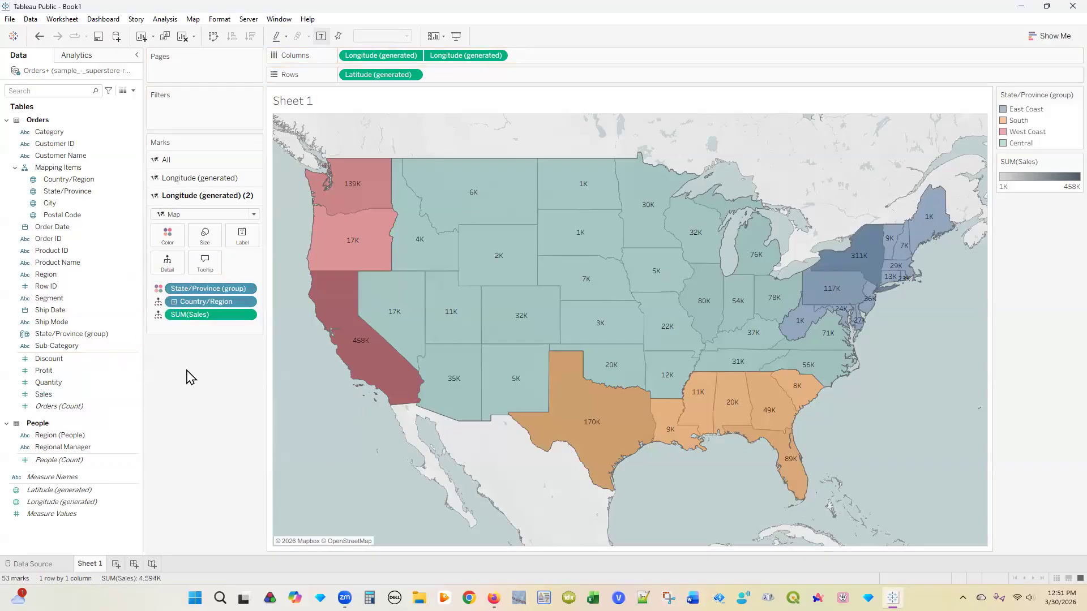
click(371, 368)
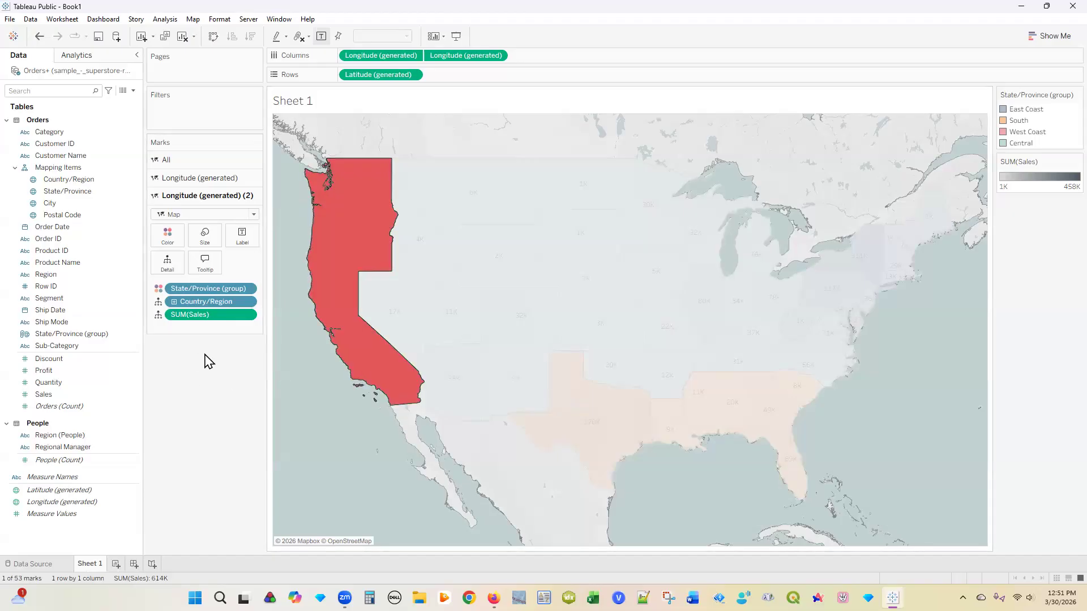
key(Escape)
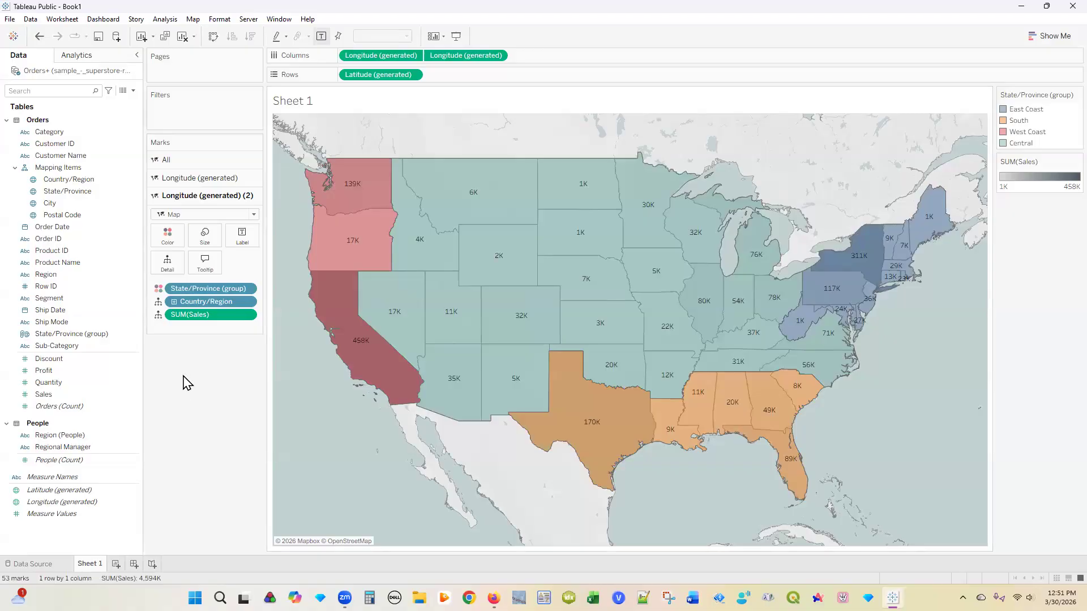
mouse_move(368, 311)
Step: Edit the region tooltip's total-sales line, placing the caret right after the State/Province (group) field
click(205, 262)
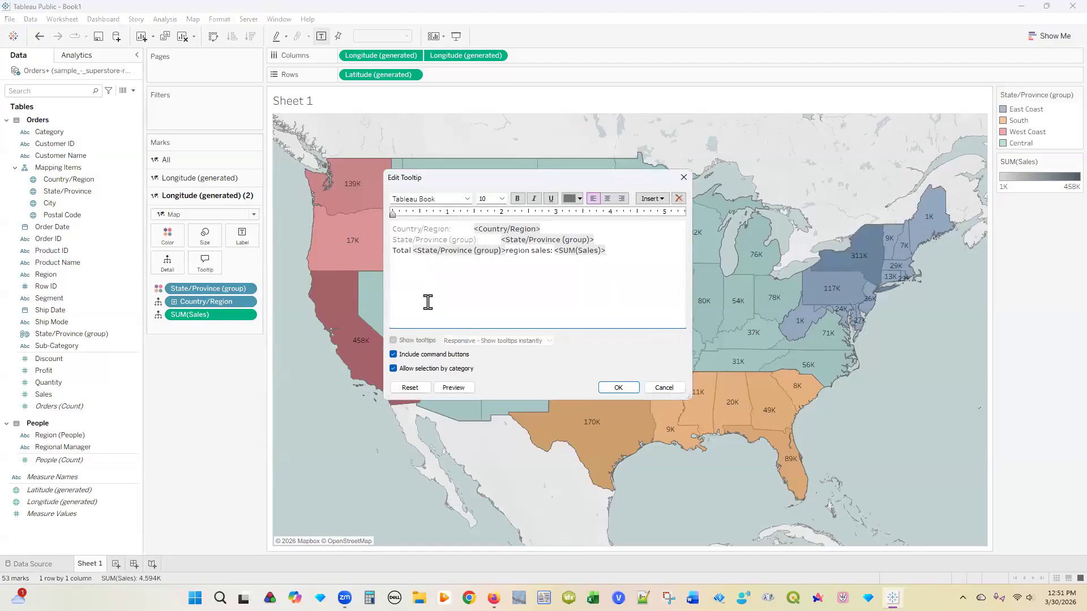
double_click(499, 253)
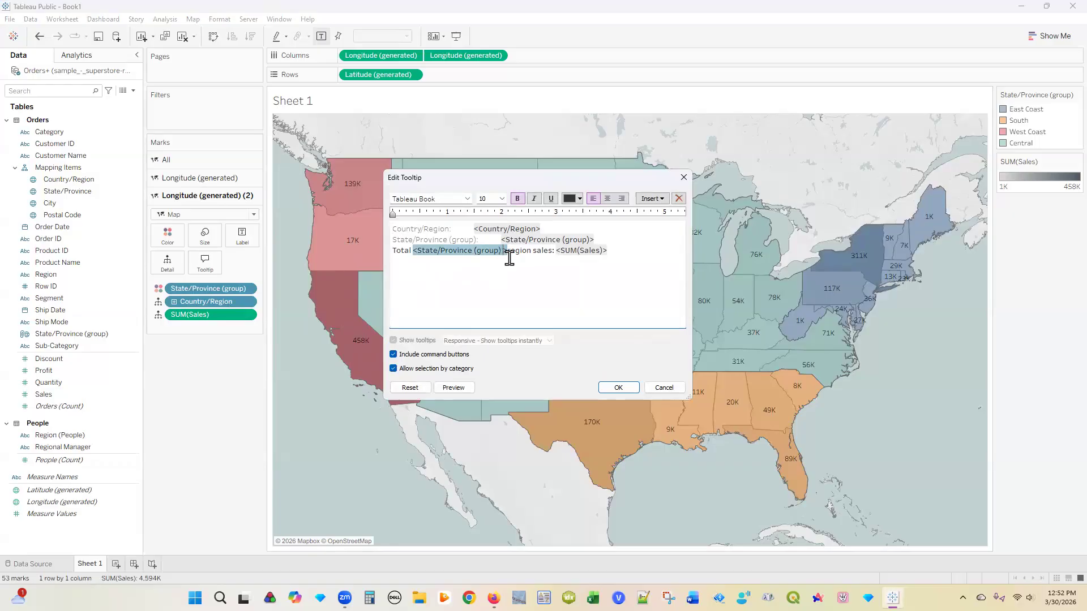
key(Right)
click(617, 391)
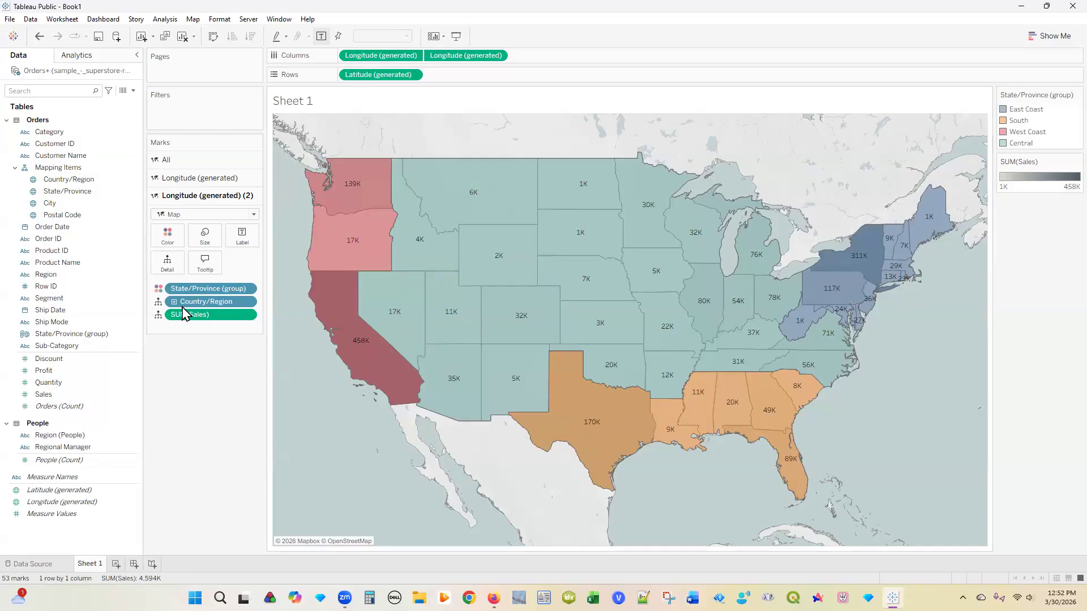
click(192, 22)
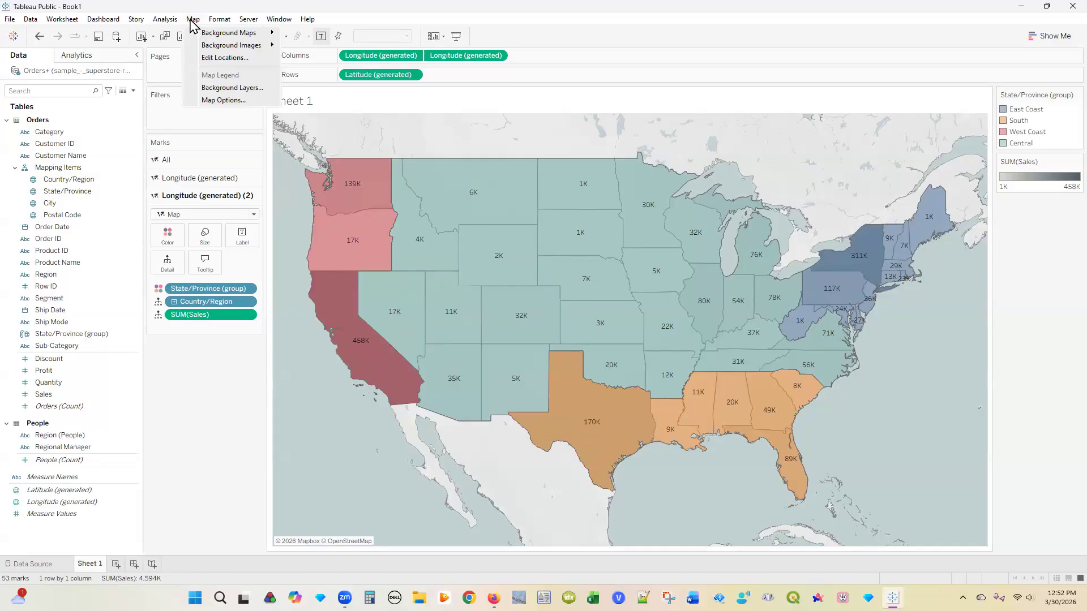
Step: In Map Options, toggle map search, zoom controls and map scale, leaving the scale shown, then close
click(225, 100)
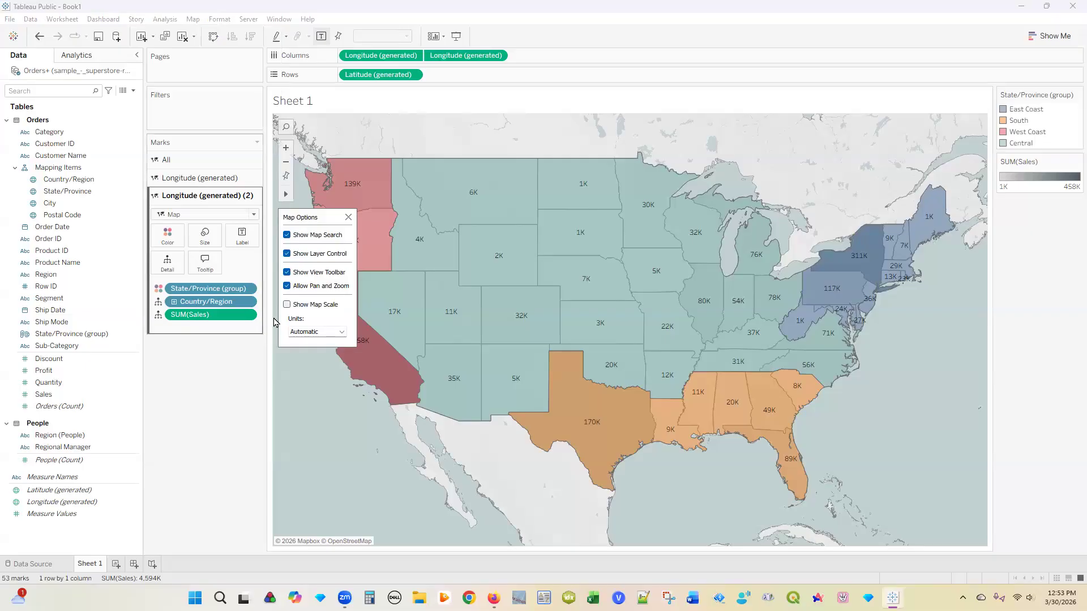
click(287, 305)
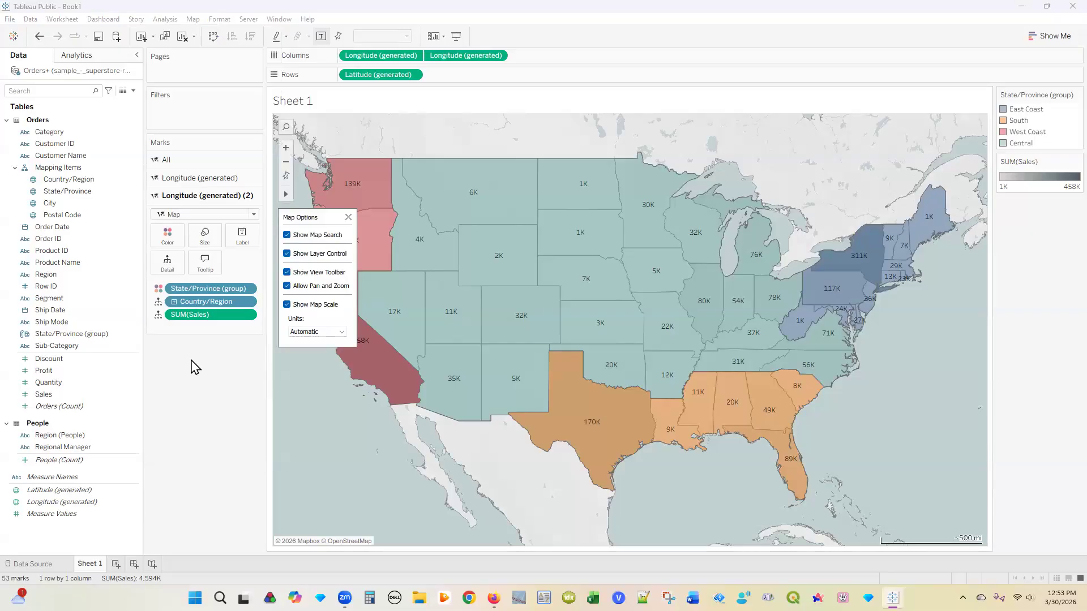
click(288, 235)
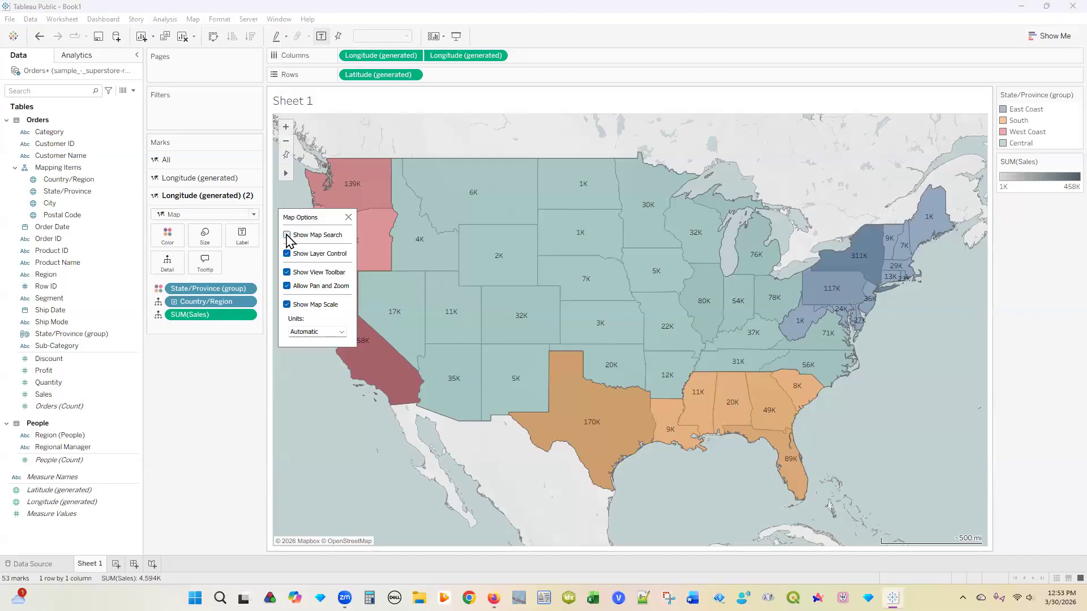
click(287, 235)
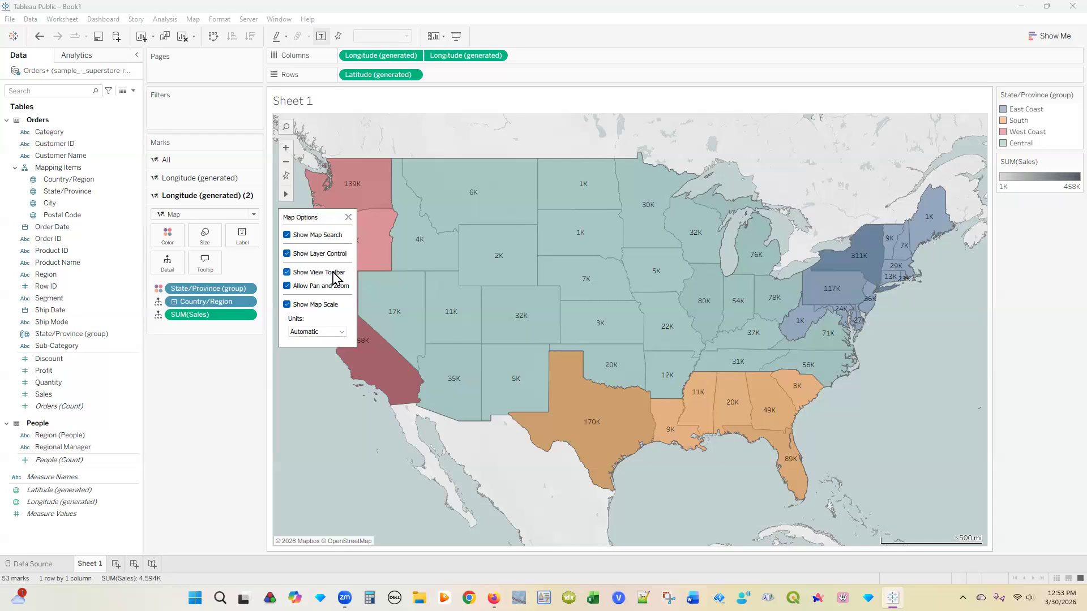
click(287, 273)
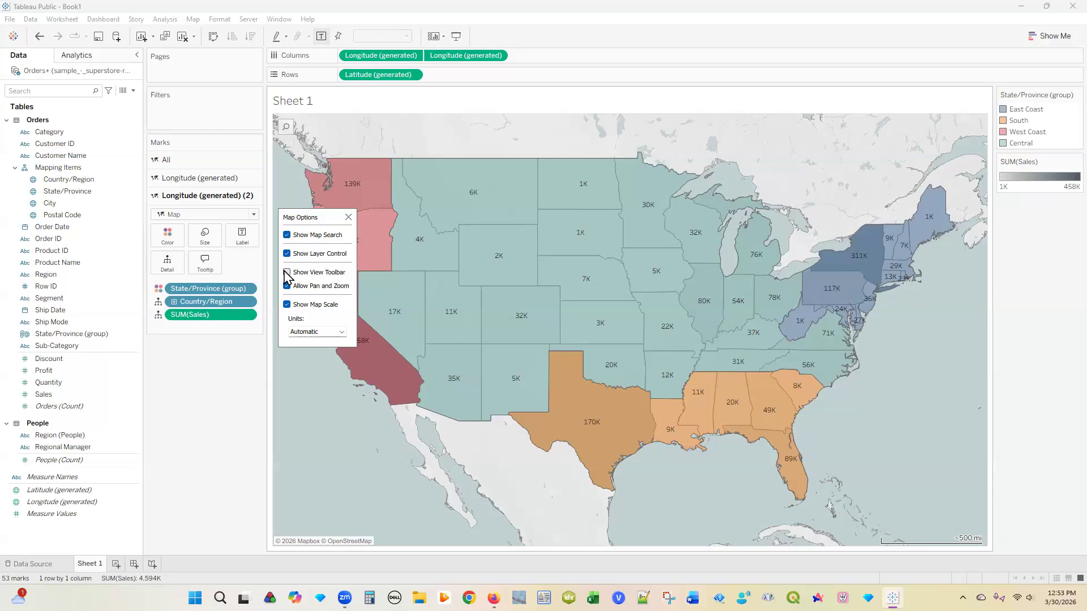
click(287, 274)
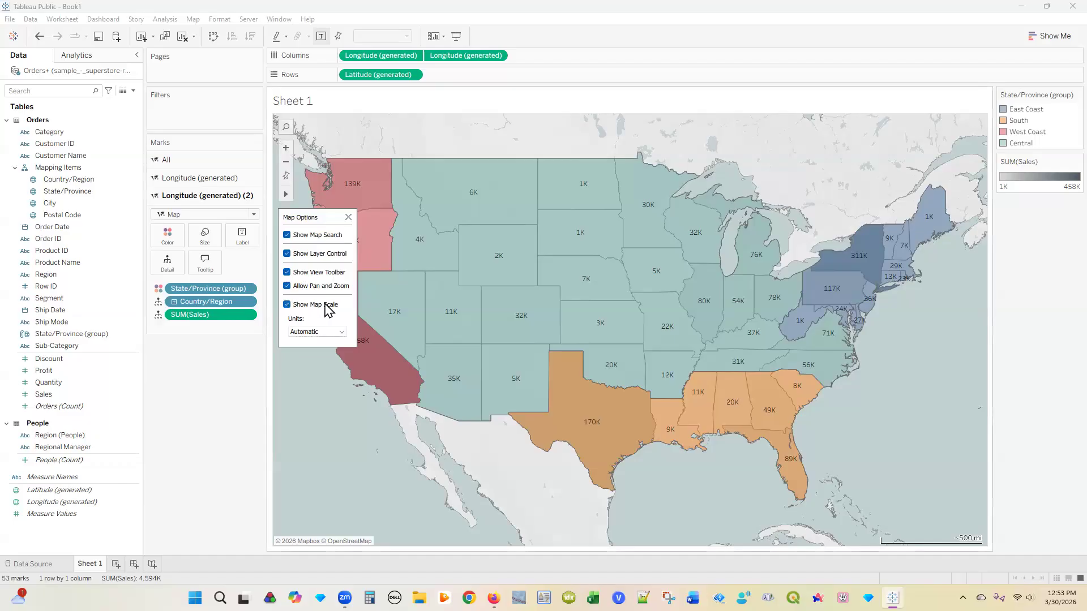
click(287, 306)
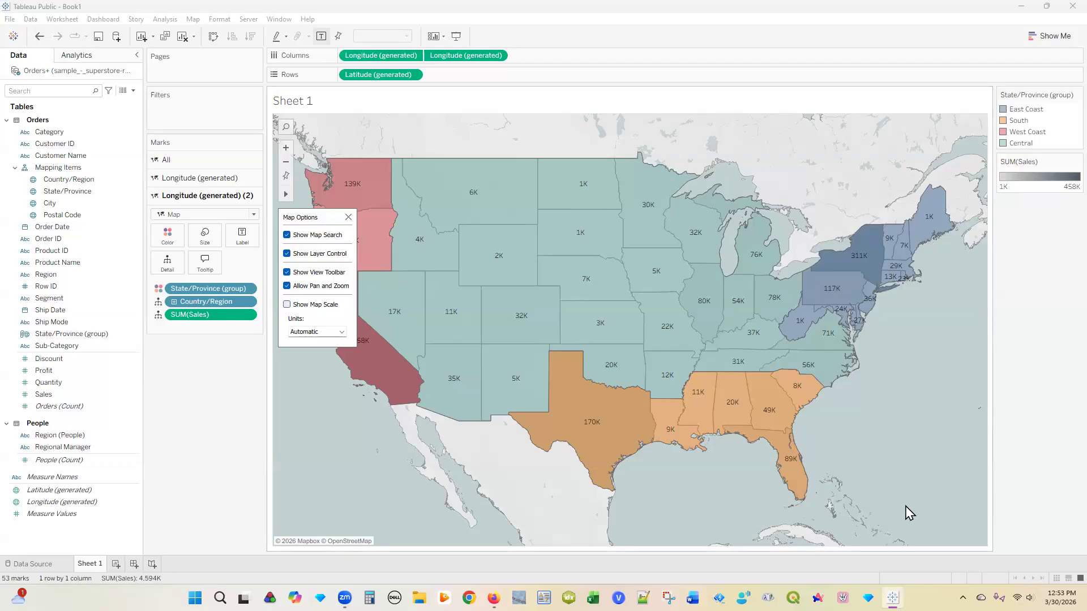
click(288, 305)
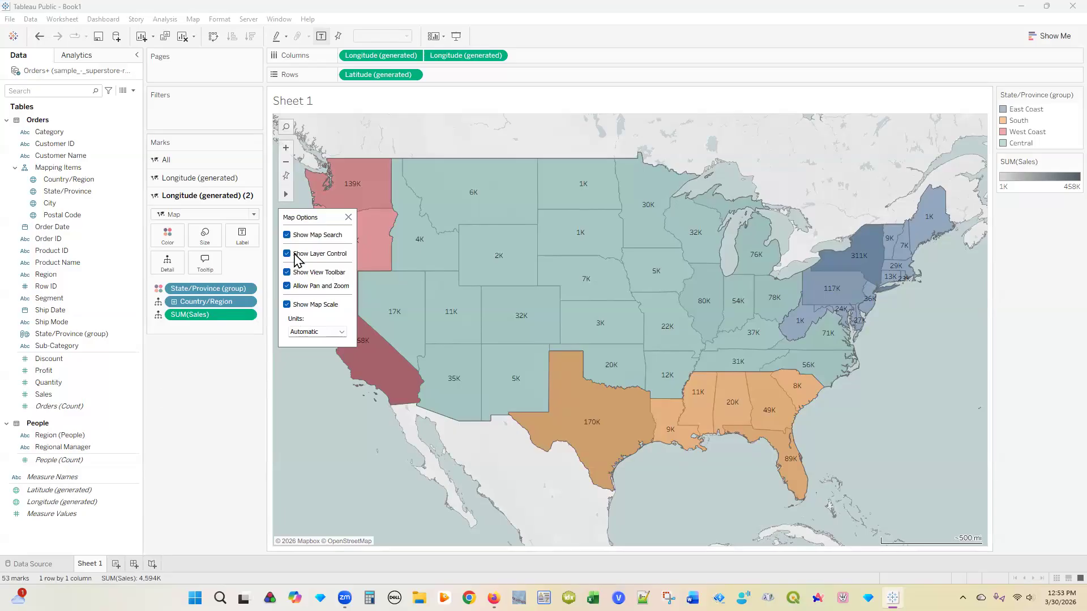
click(348, 218)
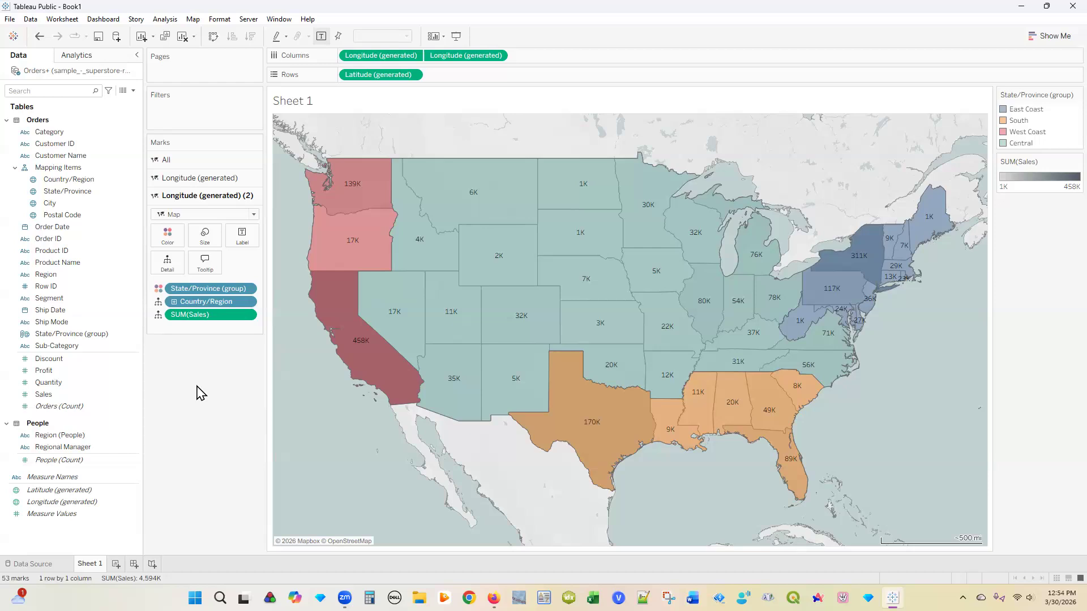
click(10, 21)
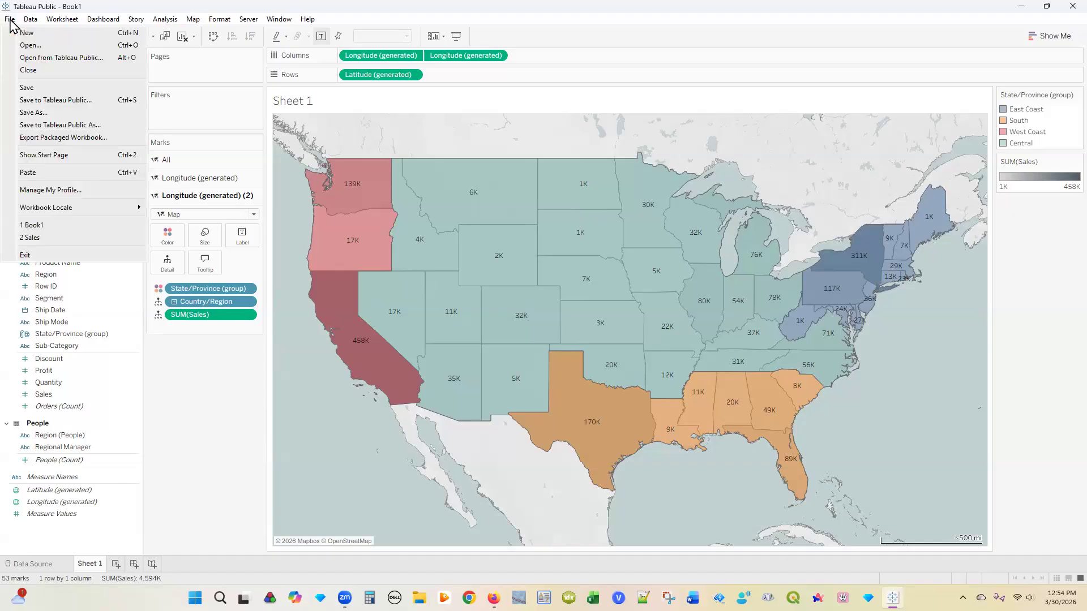
Step: Sign in to Tableau Public with the account e-mail and password, with Remember me checked
click(86, 104)
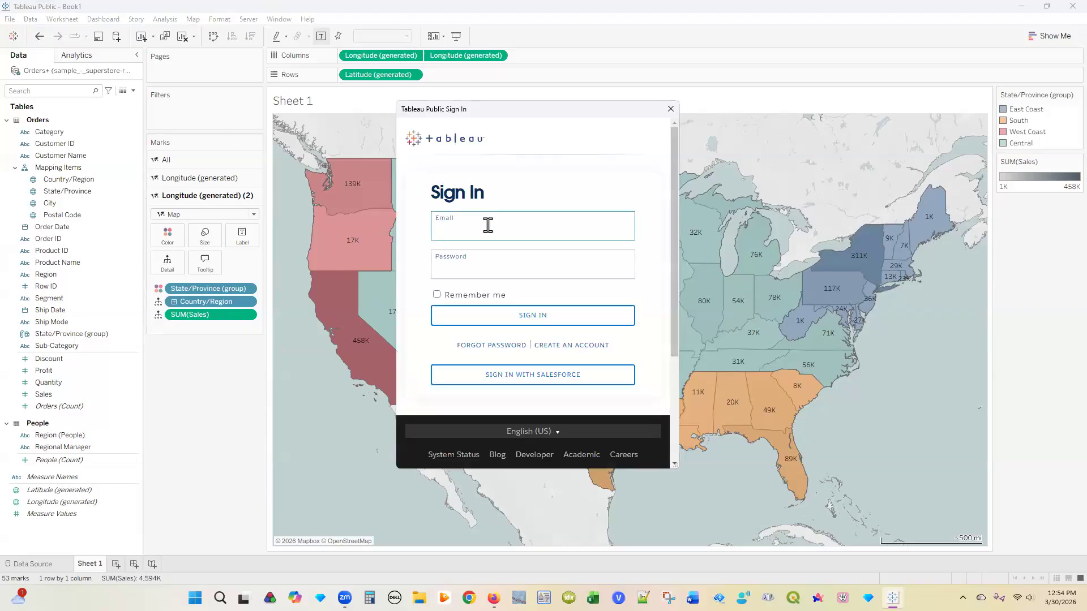
click(482, 261)
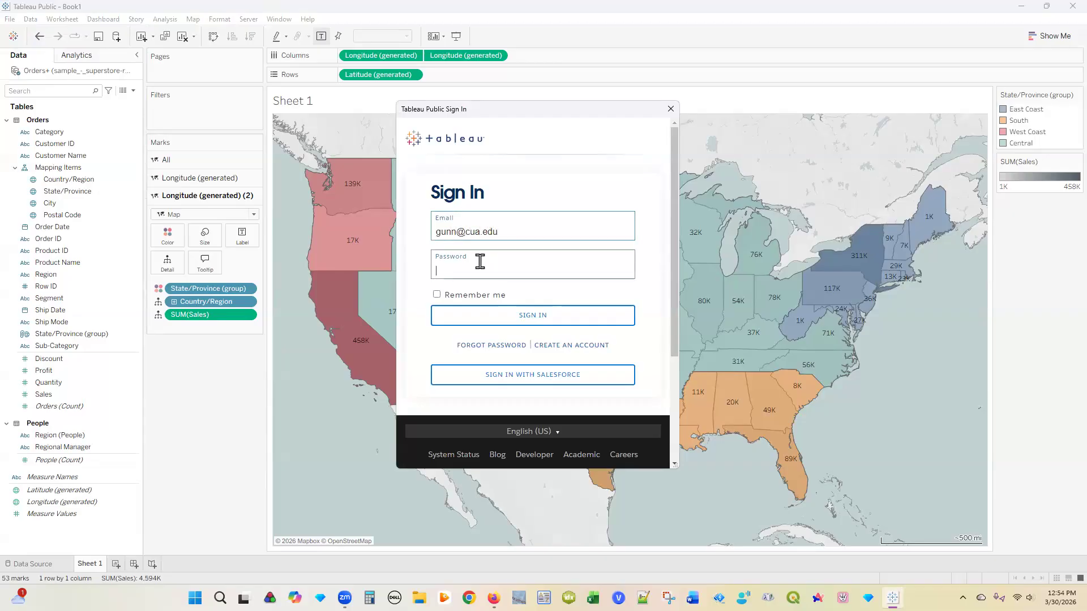
text(•••••)
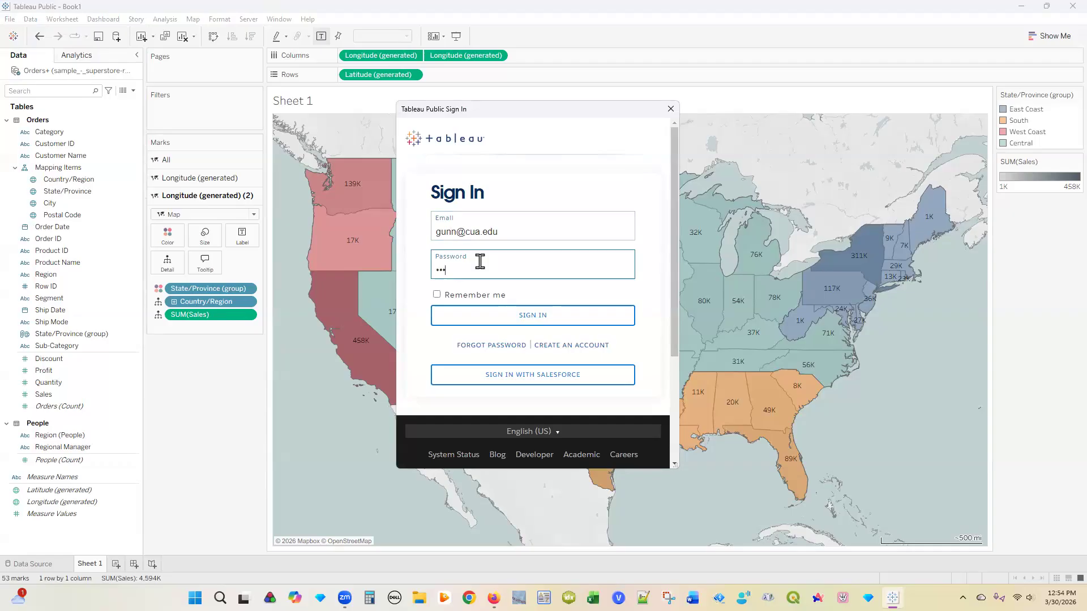
text(•••••)
click(437, 295)
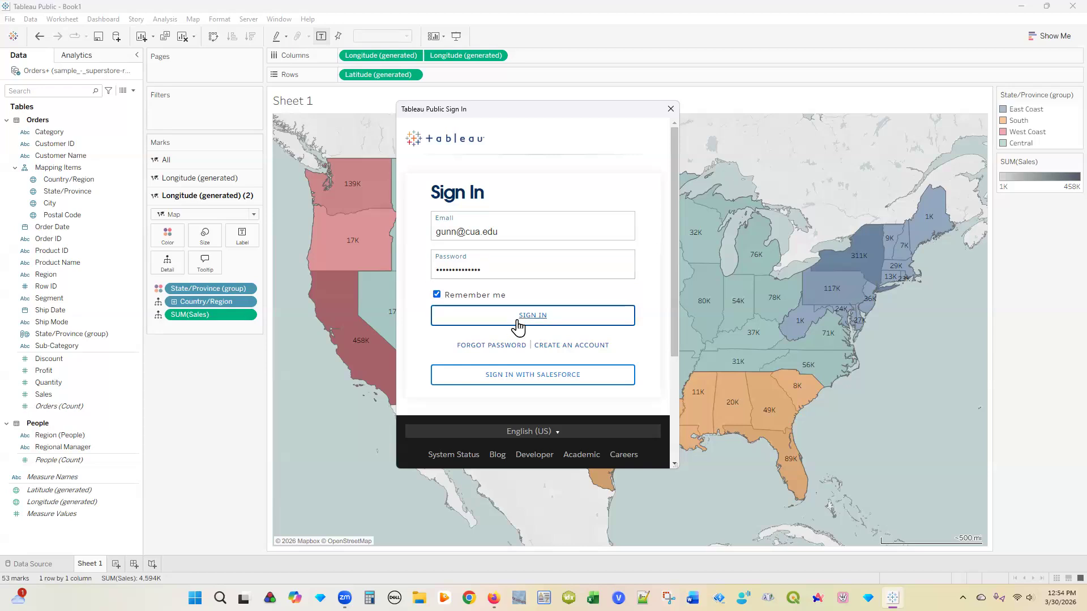
click(518, 320)
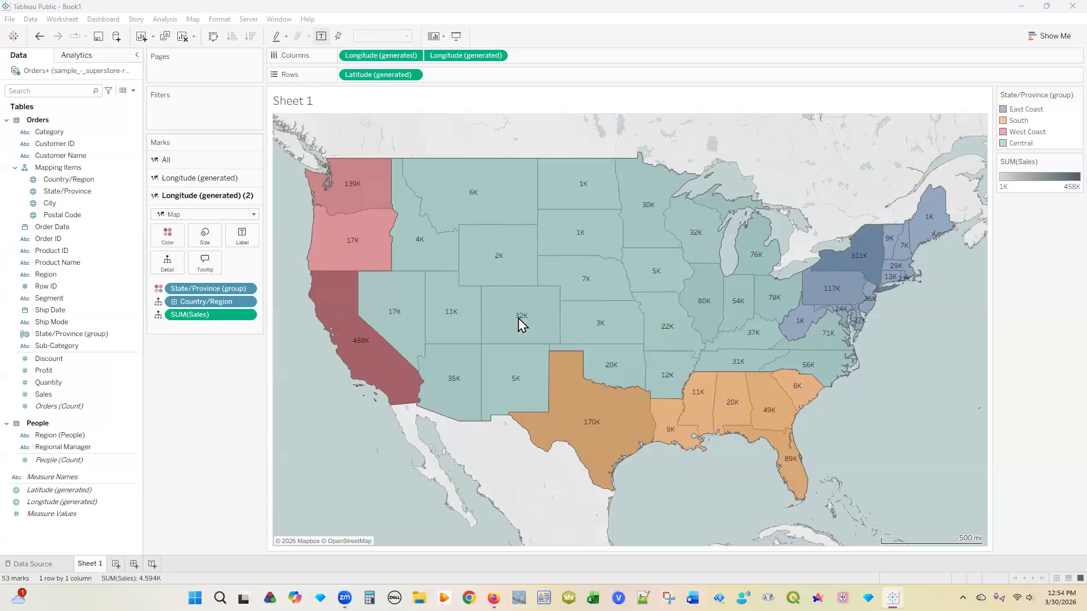
Step: Retitle the workbook from Book1 to 'Regional Sales' and save it to Tableau Public
drag(479, 299, 428, 301)
text(Regional Sales)
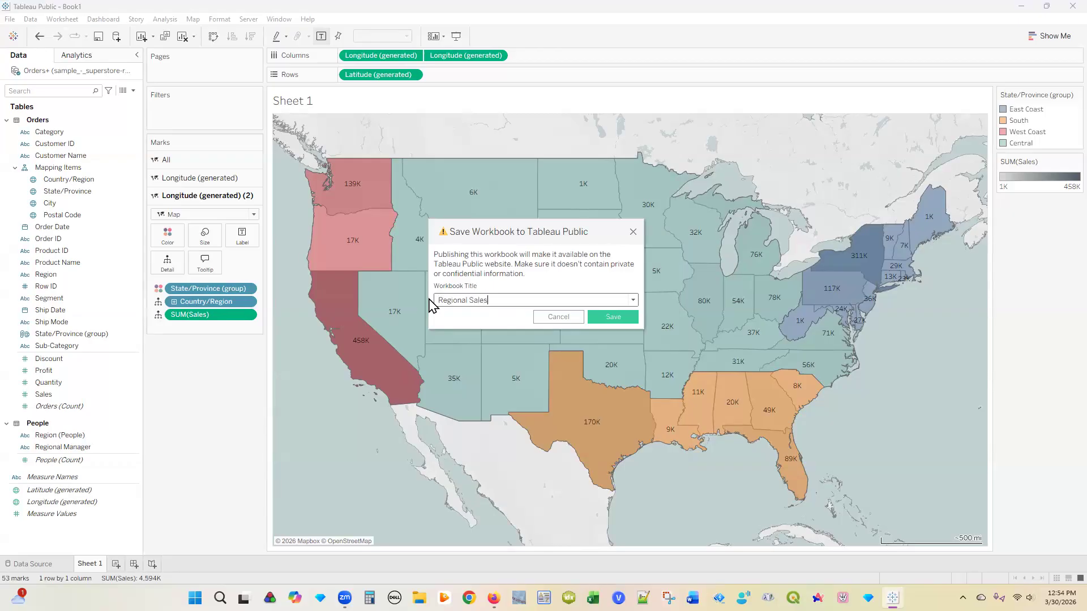
click(614, 317)
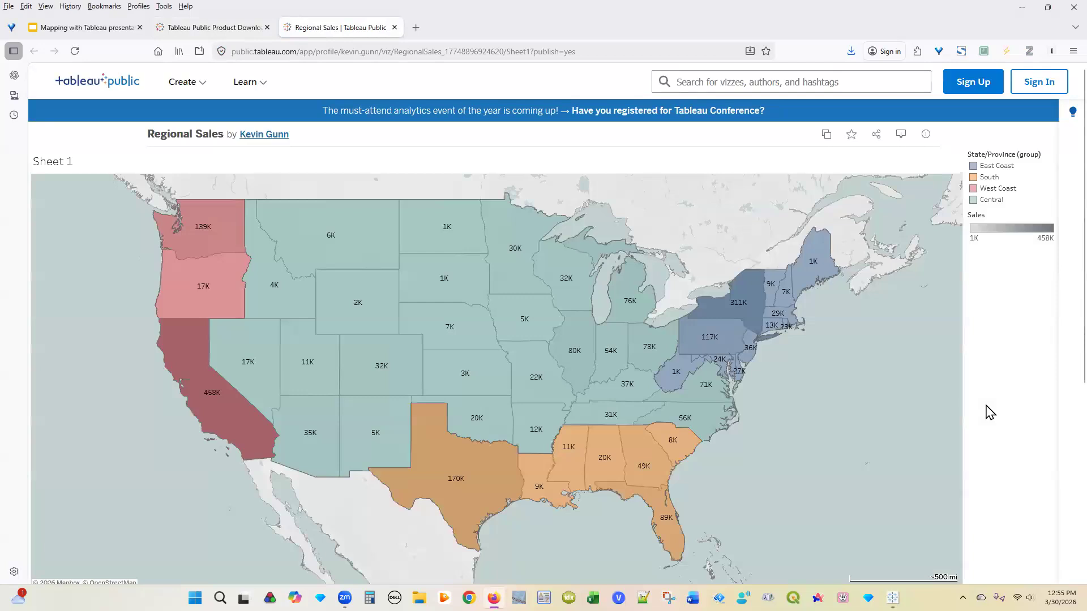
Step: Scroll down to the viz's Details section showing the Mar 30, 2026 publication, then back up
mouse_move(575, 359)
scroll(854, 416, down, 2)
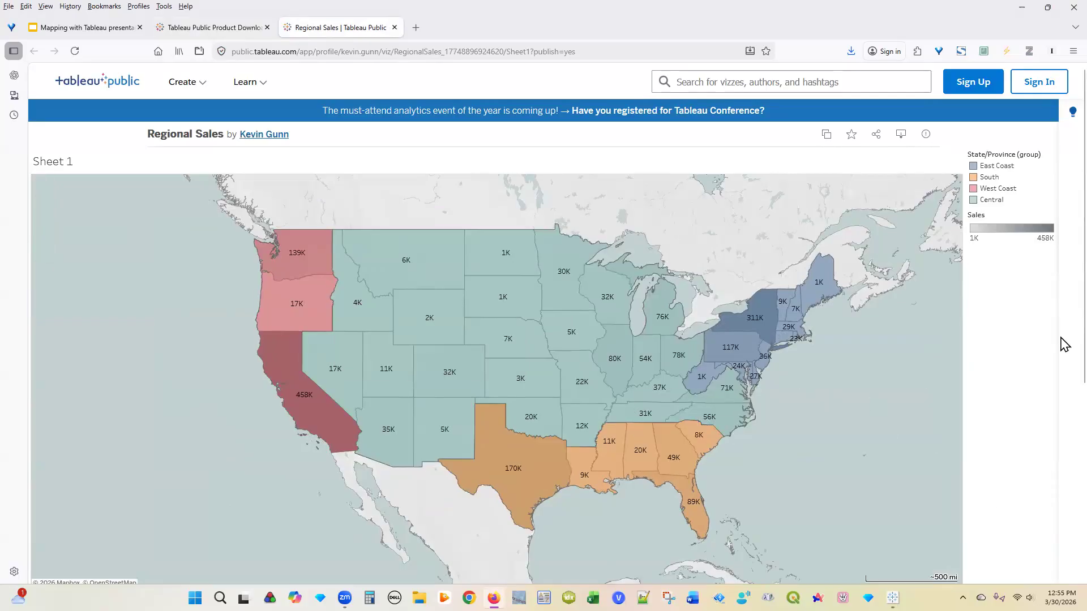
scroll(1065, 453, down, 2)
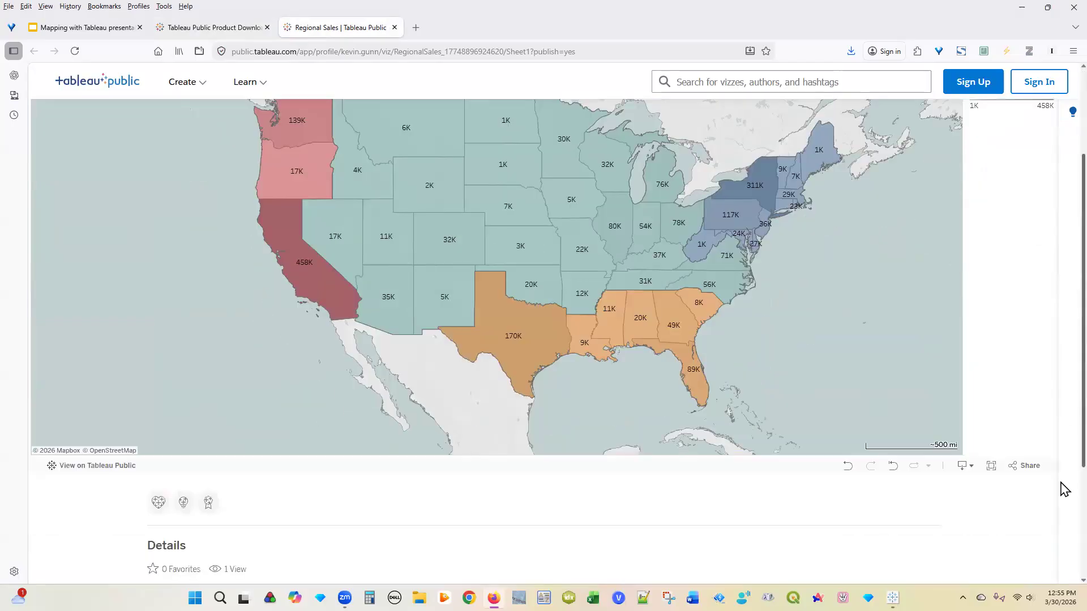
scroll(1062, 501, down, 2)
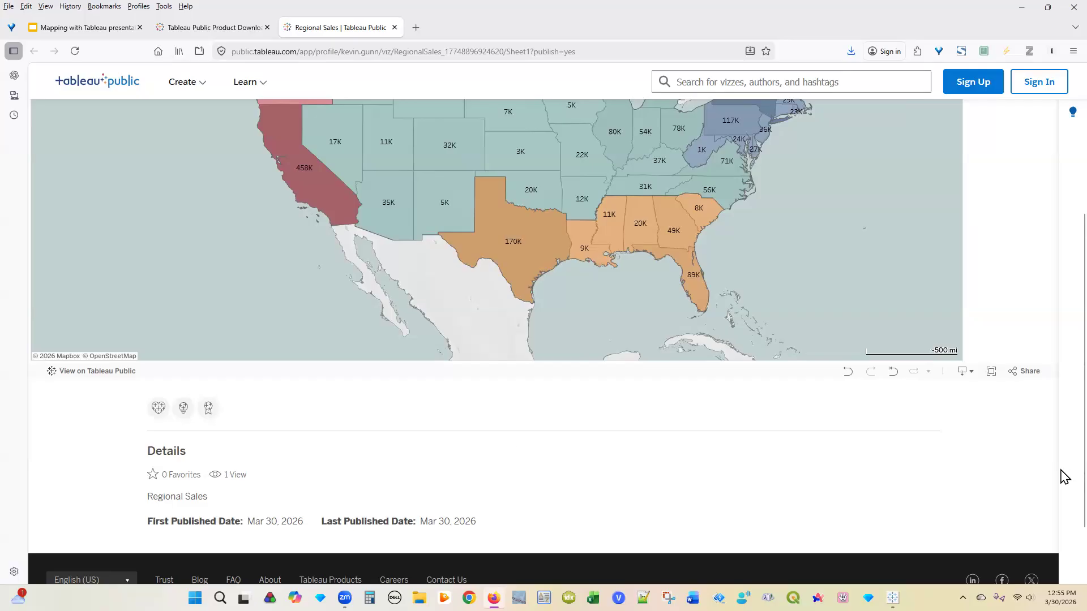
scroll(1065, 476, up, 1)
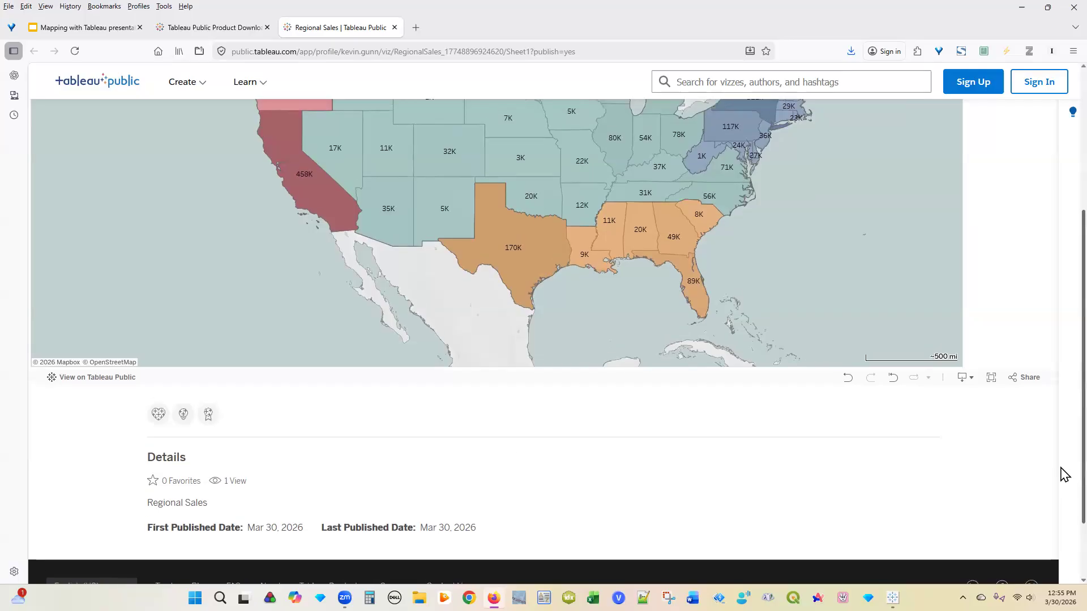
scroll(1064, 475, up, 5)
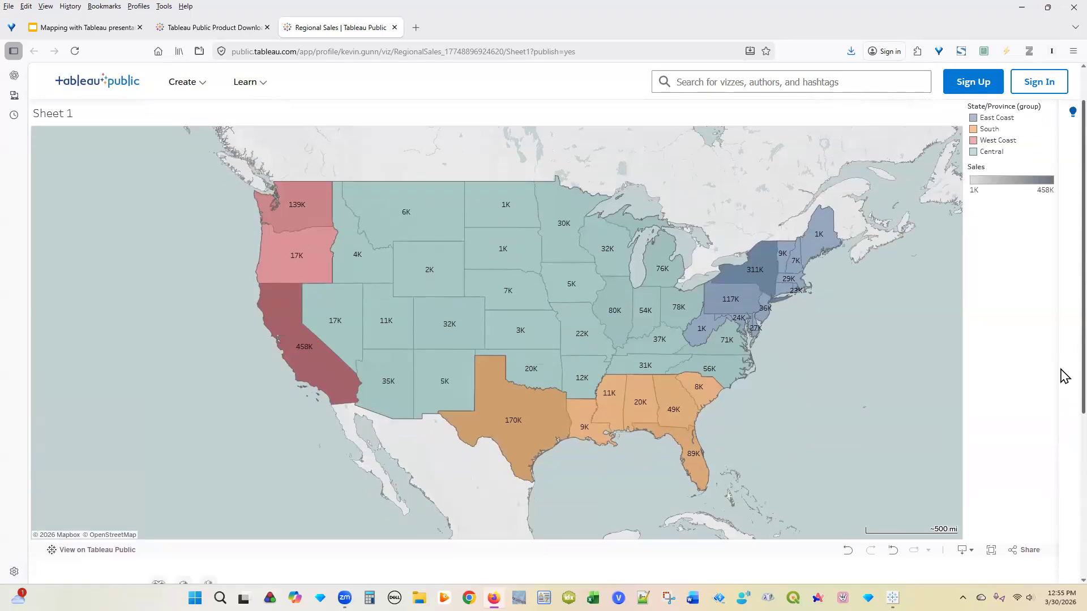
scroll(1065, 377, up, 1)
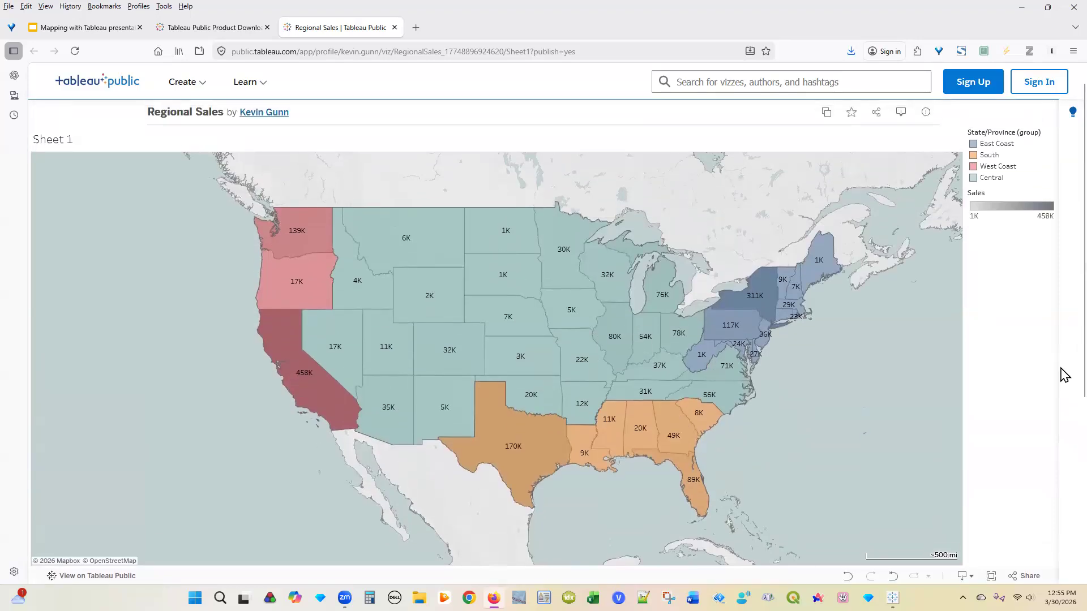
scroll(1061, 357, up, 1)
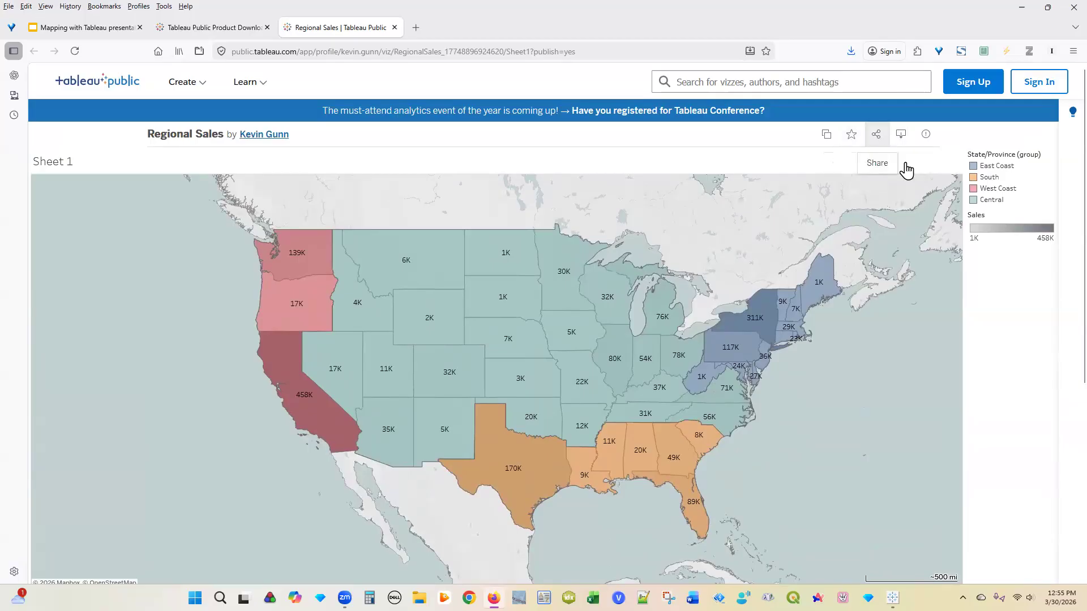
Step: Highlight the East Coast, Central and West Coast regions one after another
click(999, 168)
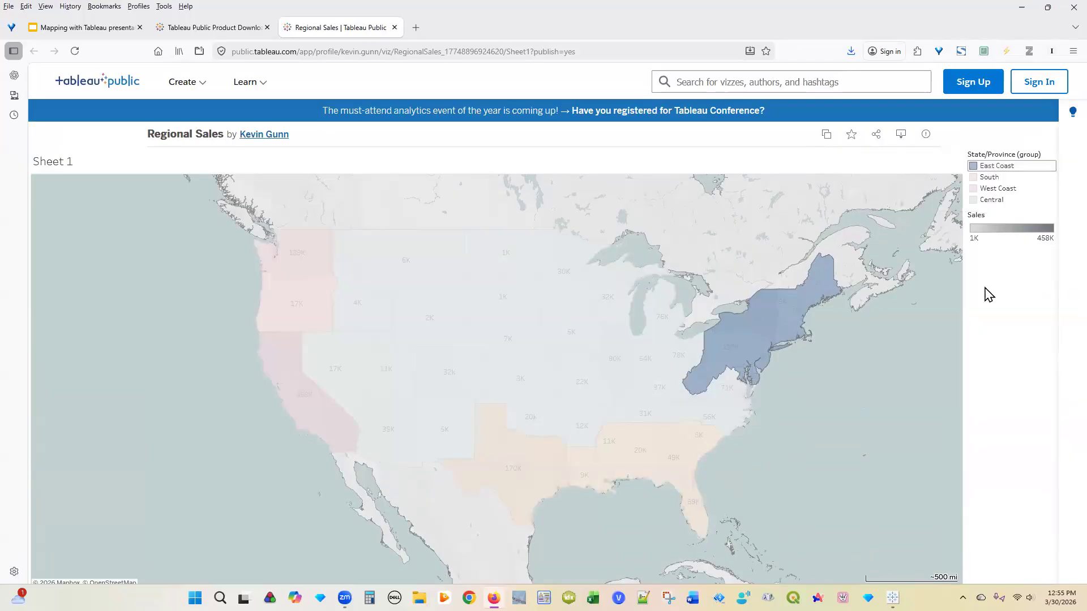
click(991, 200)
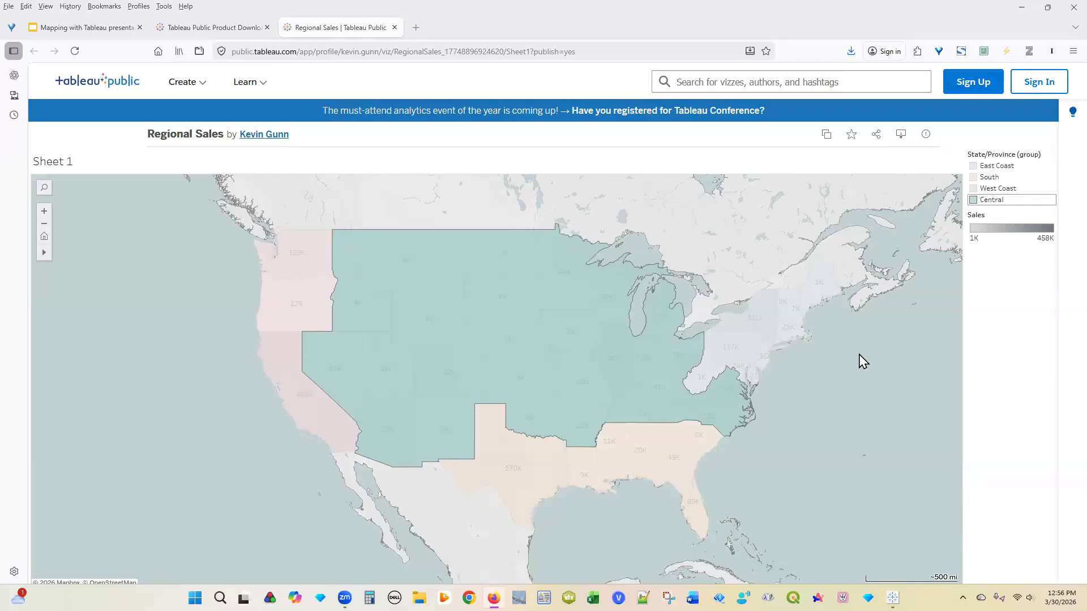
mouse_move(391, 251)
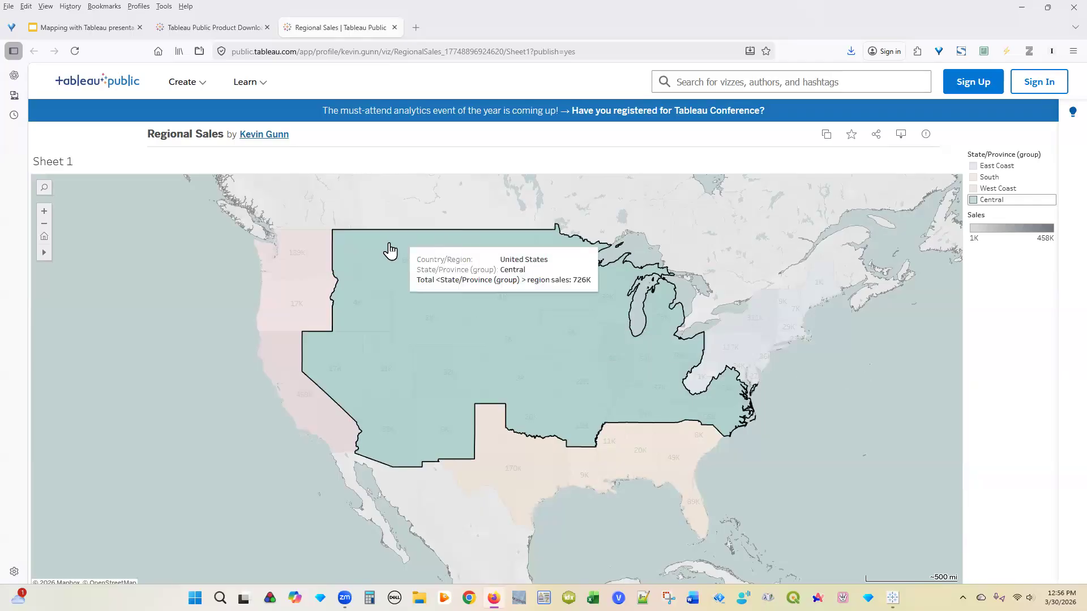
click(302, 304)
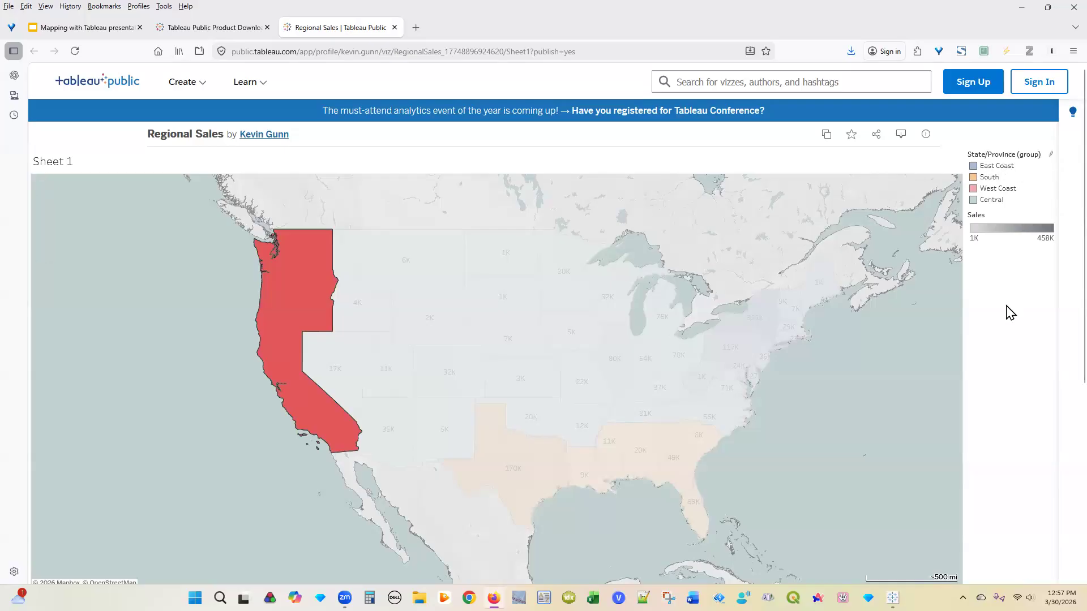
Step: Zoom into the East Coast, then zoom out twice to see the whole US
double_click(916, 383)
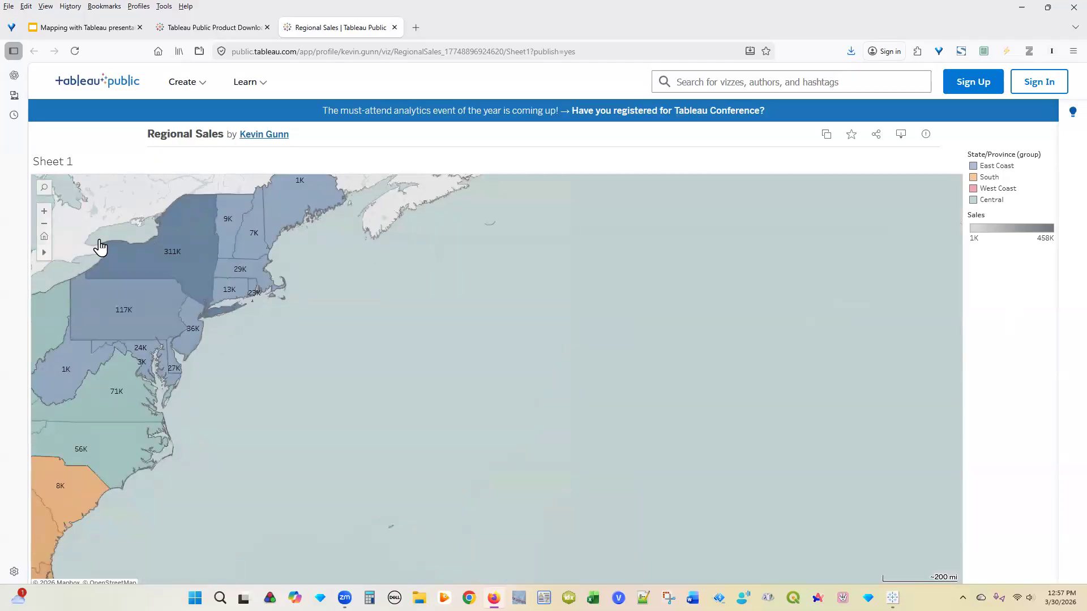
click(49, 224)
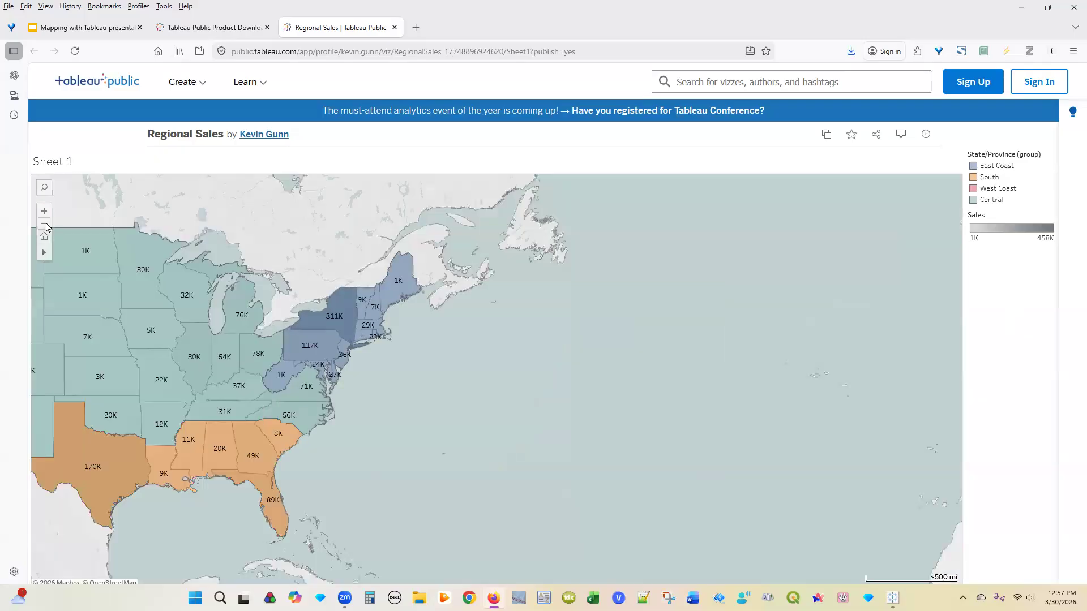
click(45, 224)
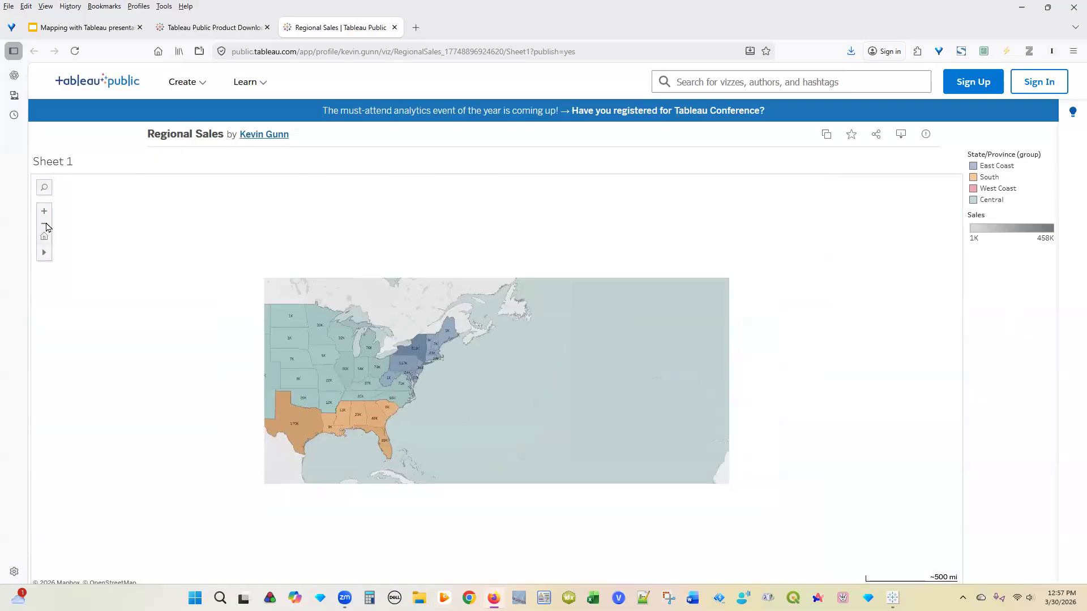